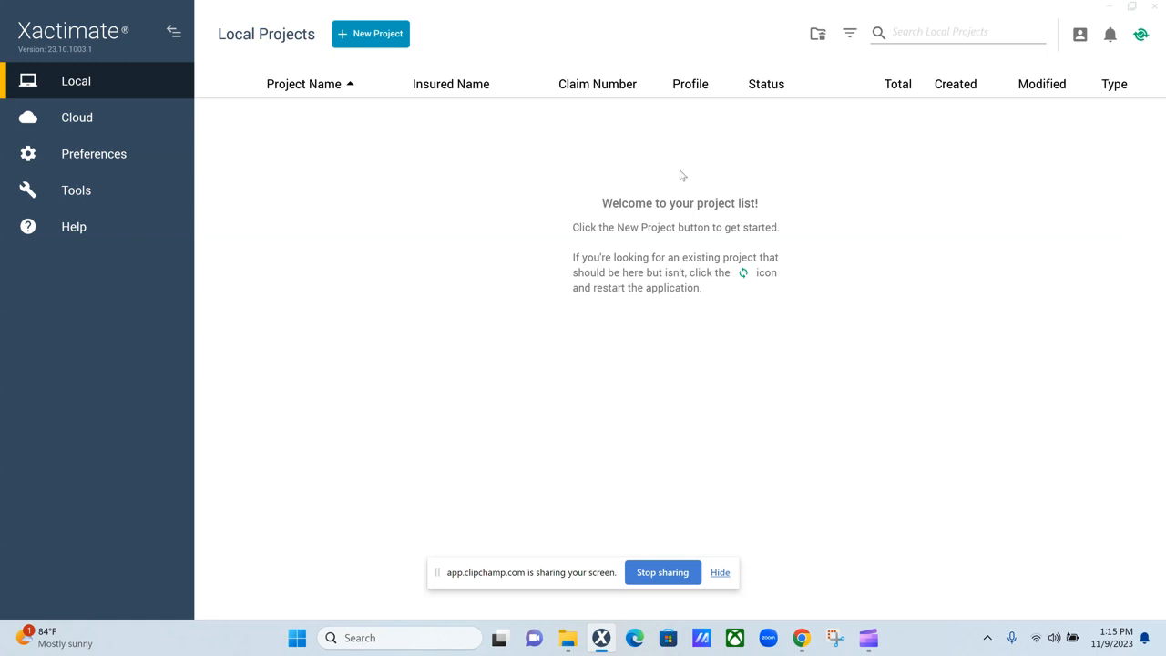
- Create a new estimate project with the Carrier profile, named with the customer's first name followed by "_ROOF"
left_click(375, 34)
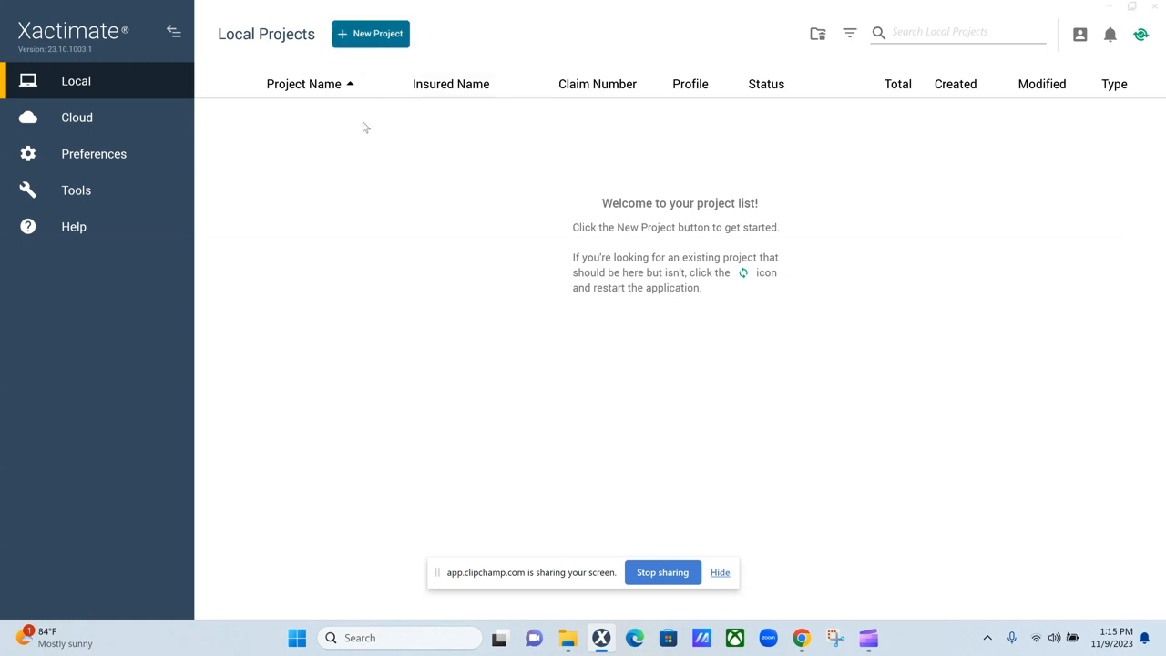
left_click(581, 223)
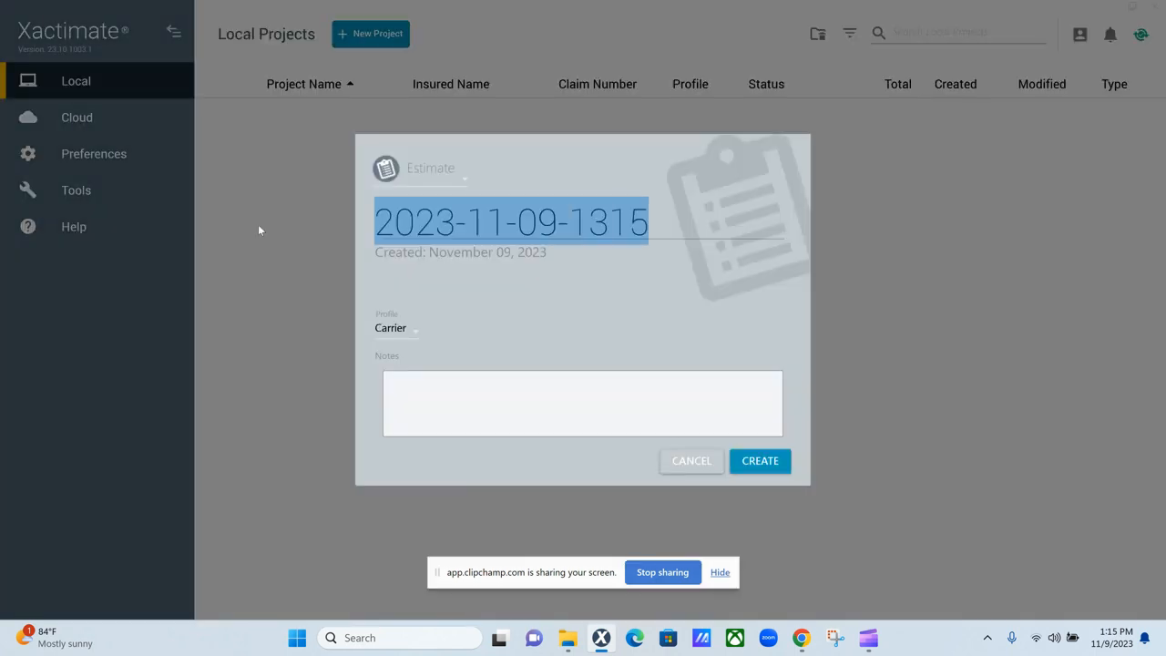
type("JOGN")
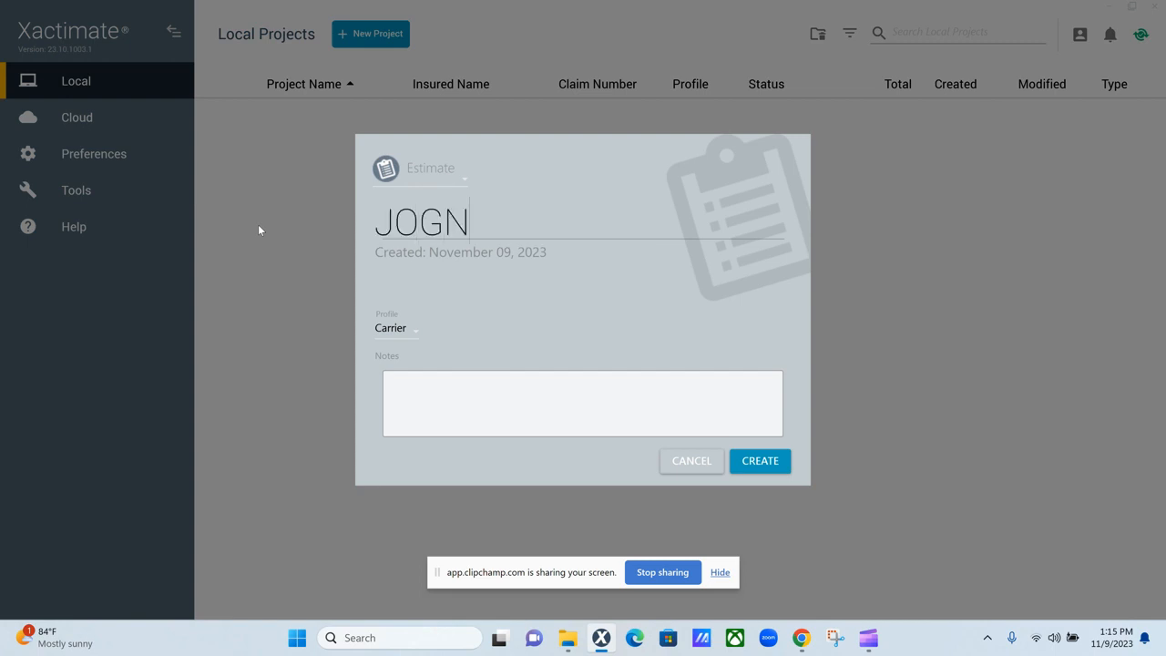
key("Home")
left_click(489, 221)
key("BackSpace")
key("BackSpace")
type("HN_ROOF")
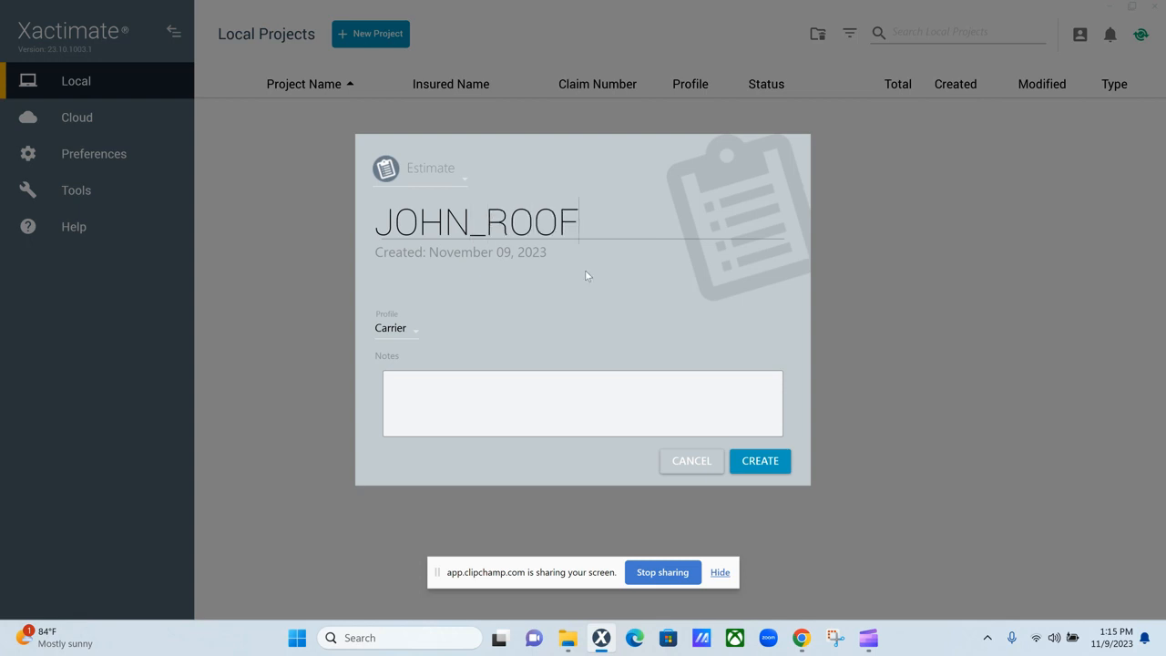
left_click(779, 462)
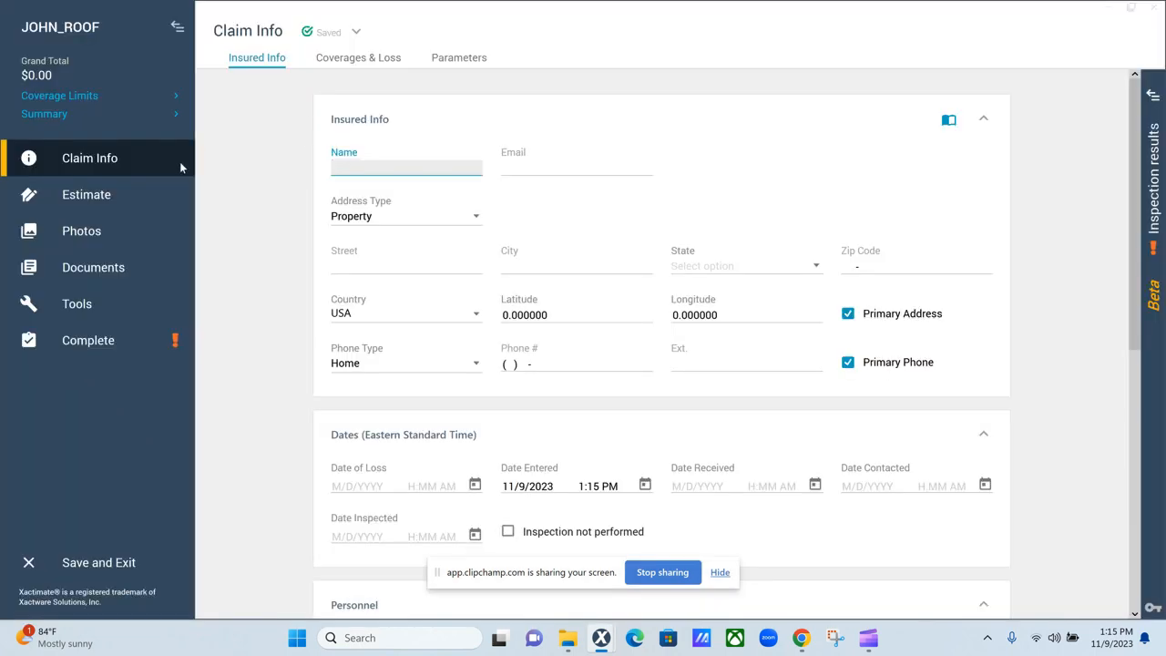
- Open the estimate's sketch and rename its main level to Roof
left_click(123, 192)
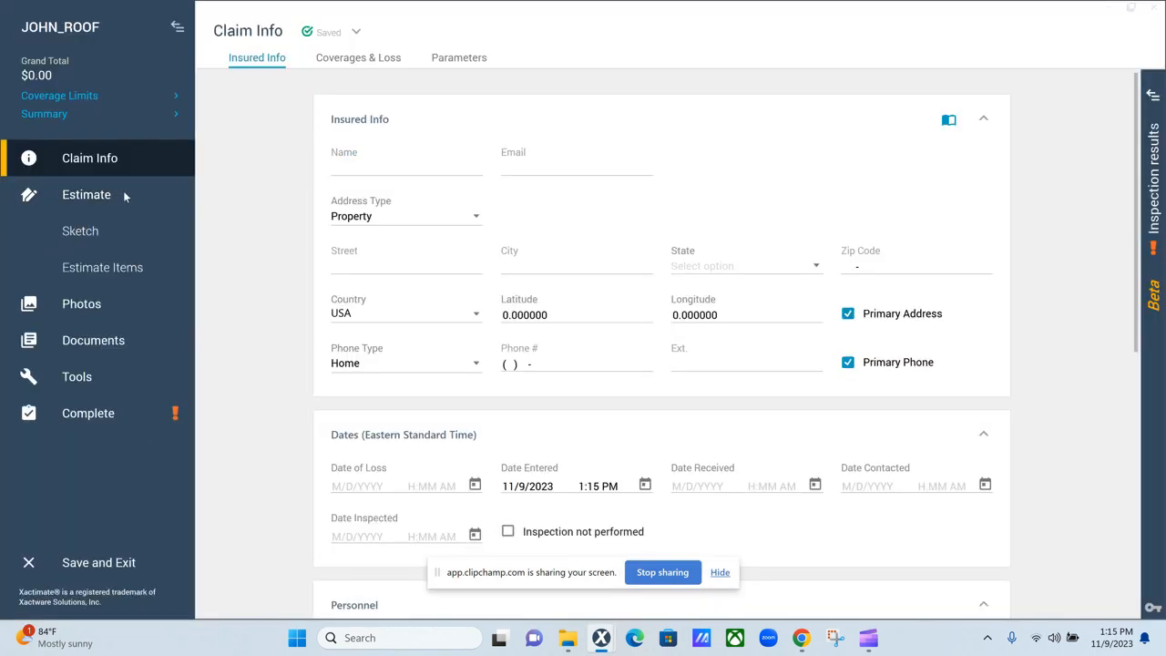
left_click(100, 239)
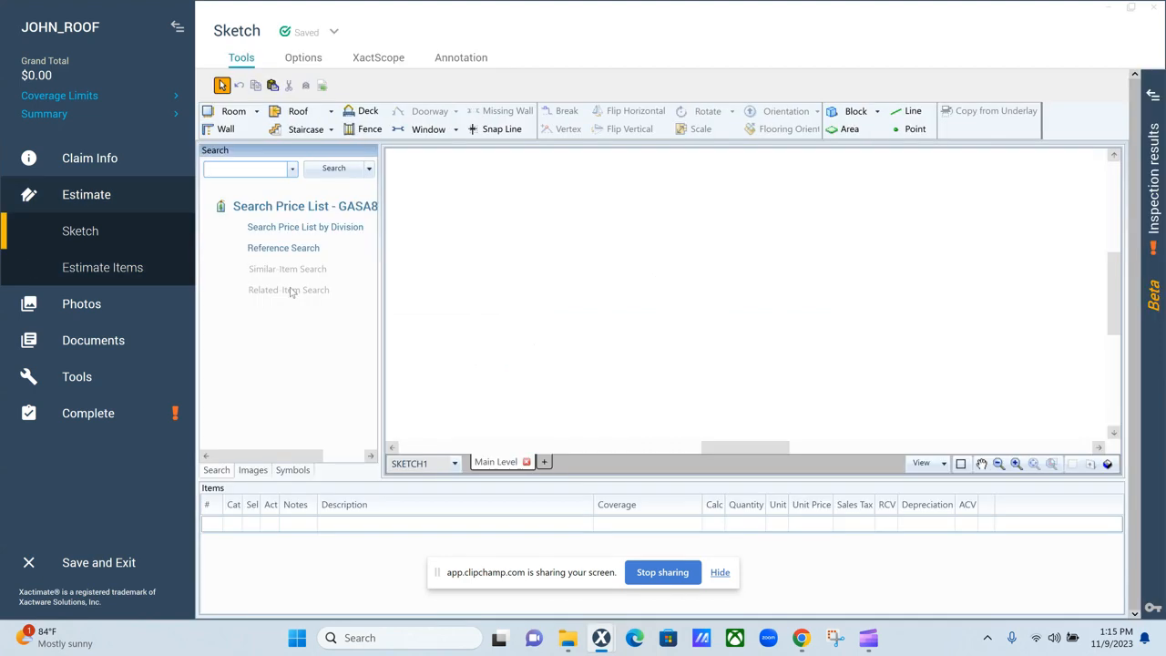
right_click(497, 463)
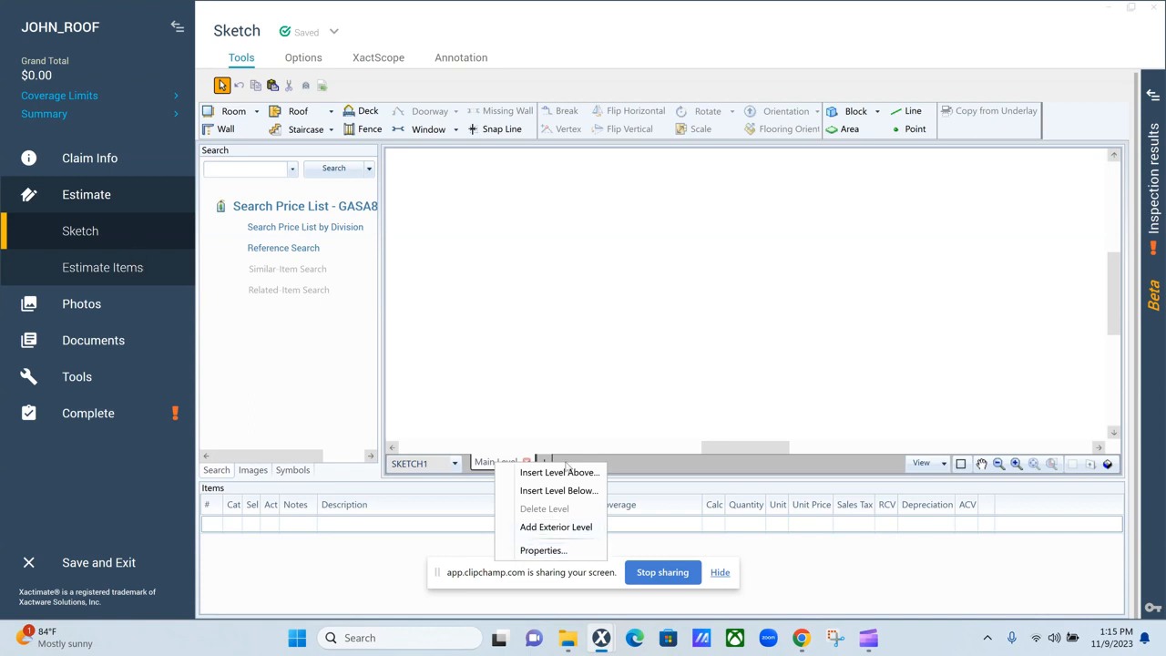
left_click(543, 550)
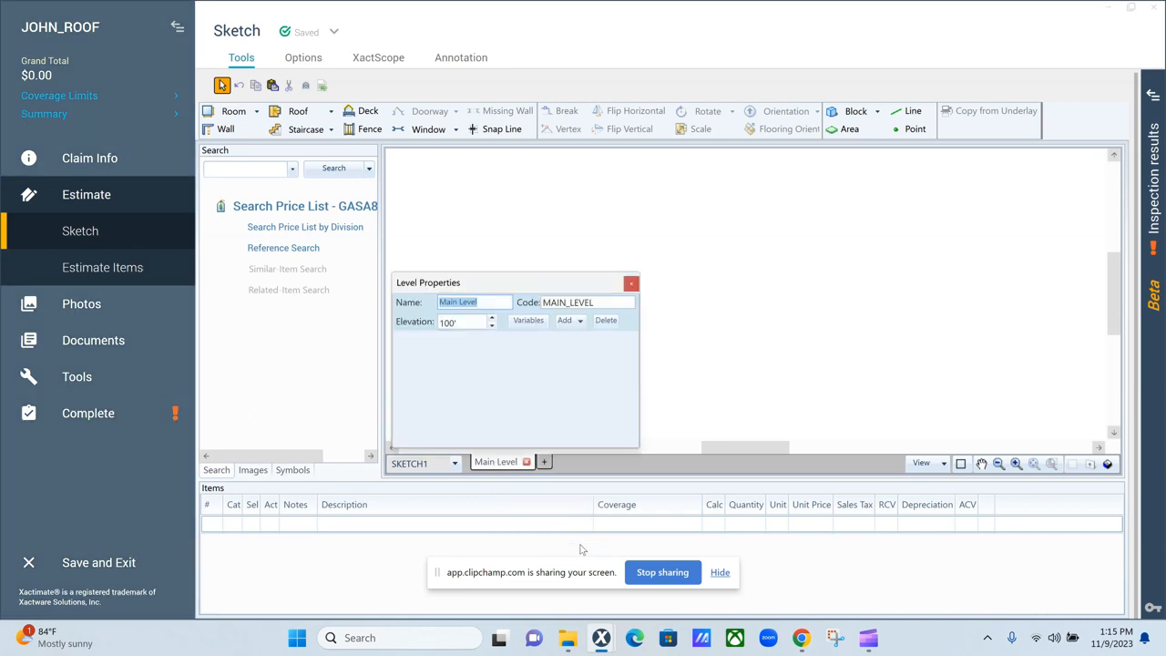
type("Roof")
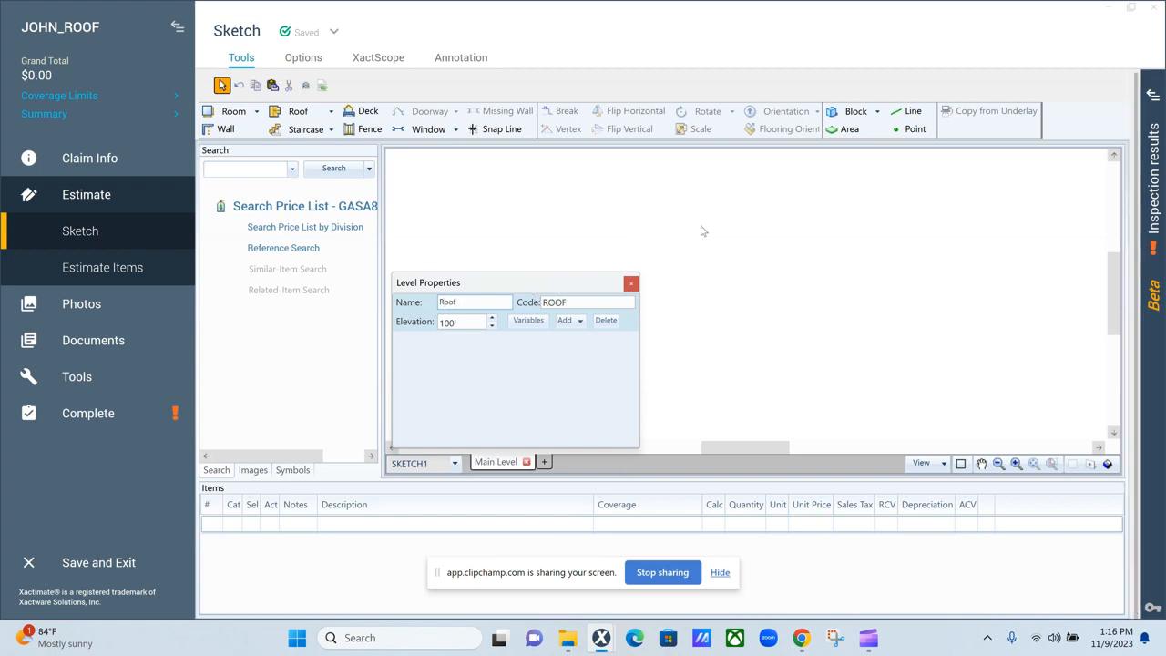
key("Return")
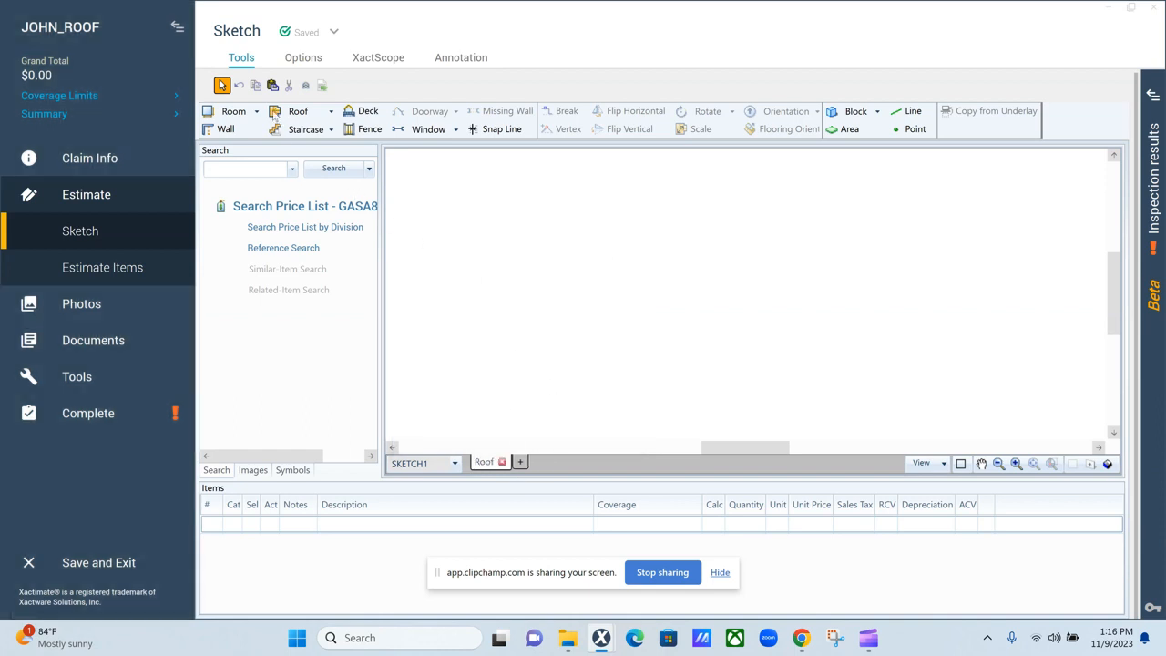
- Place a gable roof in the sketch and stretch it to about 30' 7" by 20' 6"
left_click(291, 111)
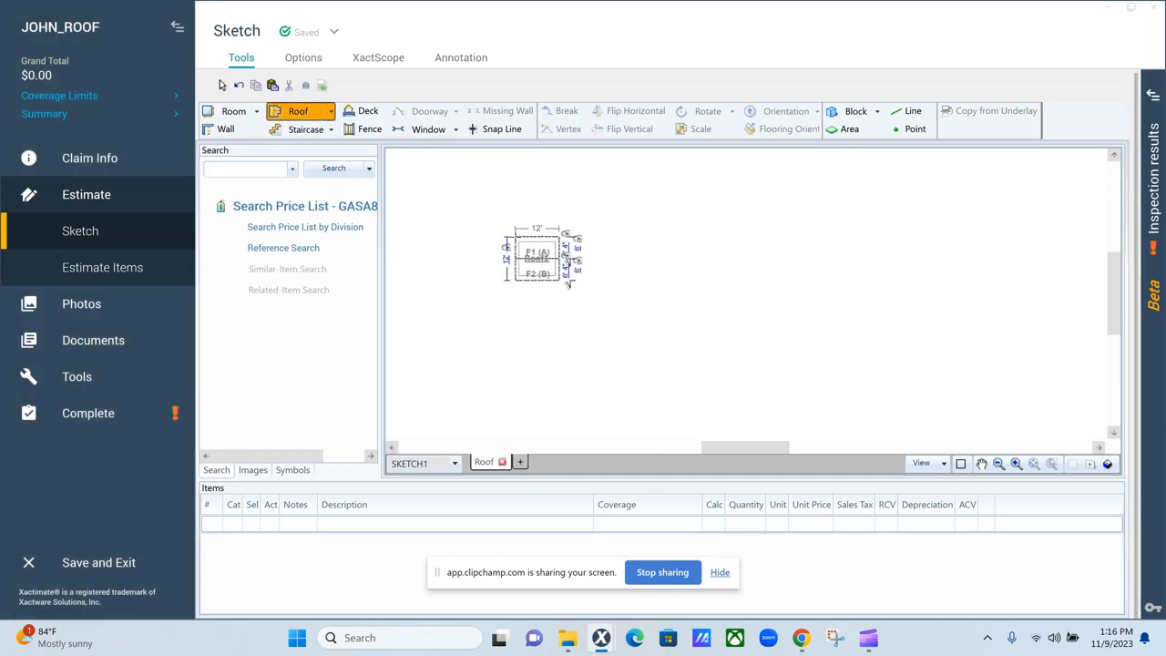
left_click(562, 246)
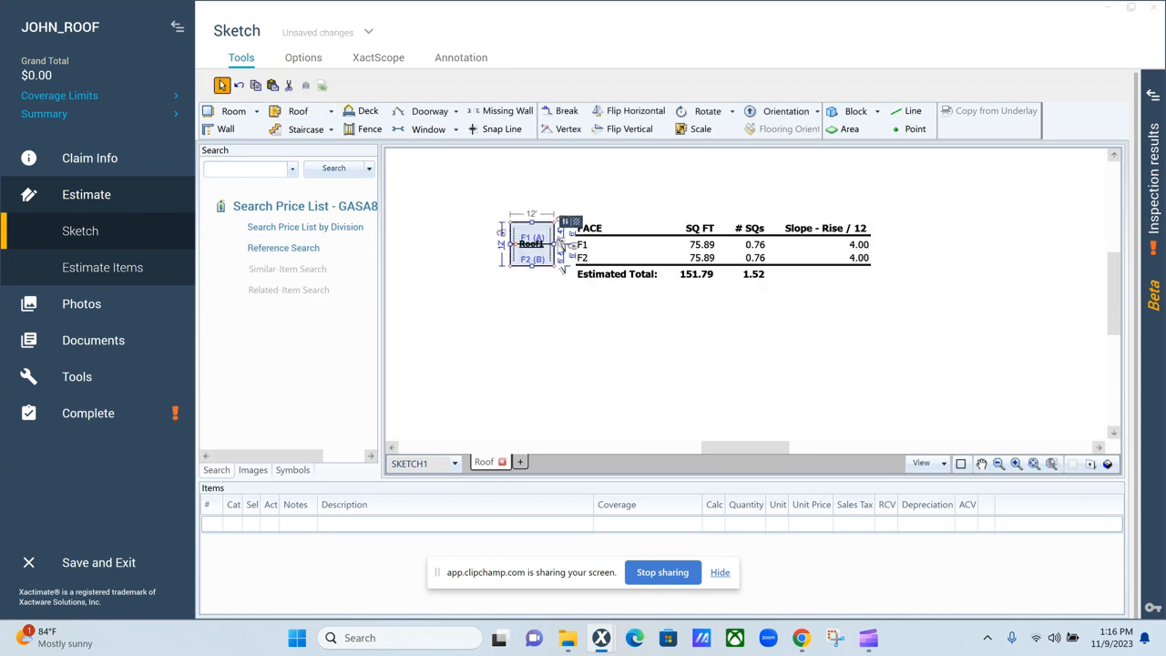
left_click_drag(559, 244, 628, 244)
left_click_drag(565, 266, 565, 297)
- Rename the gable roof's label to Roof
left_click(576, 263)
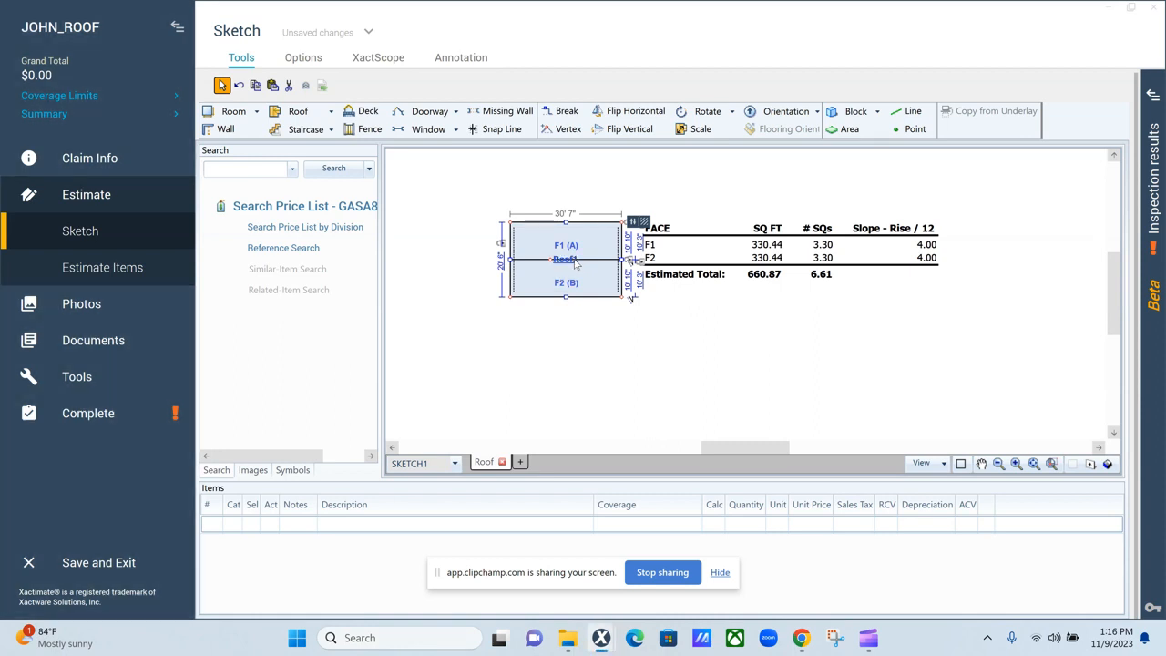
double_click(577, 262)
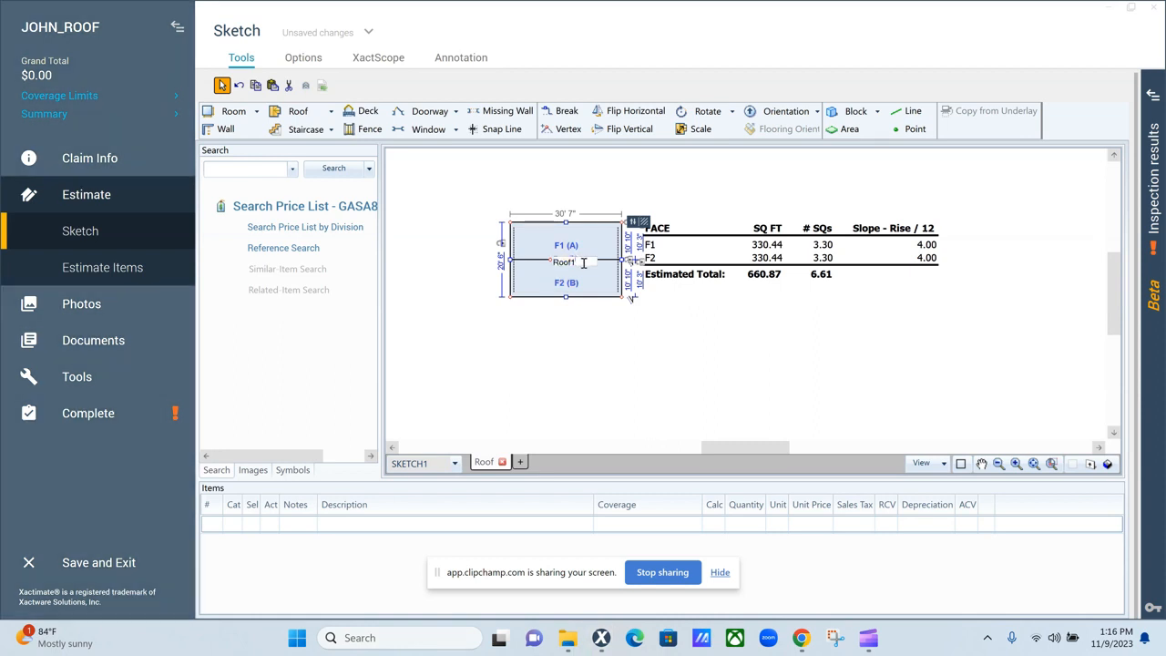
key("BackSpace")
left_click(732, 344)
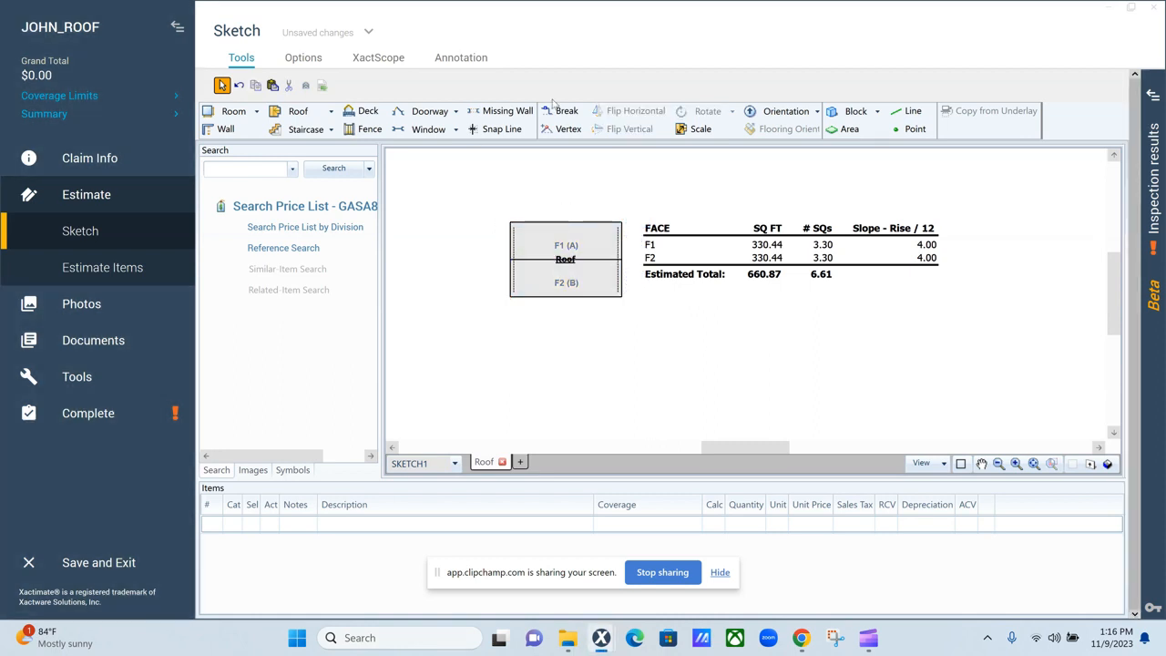
- Break the main roof's east edge and pull out an adjoining gable section extending about 23' 2" beyond it
left_click(562, 111)
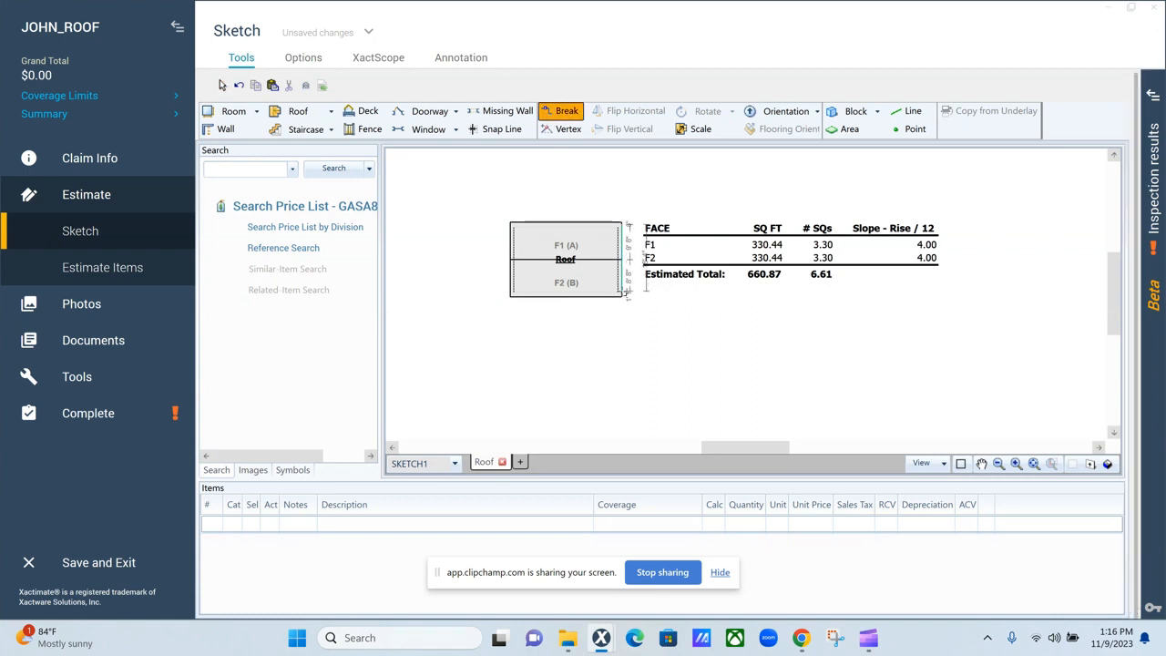
left_click(624, 256)
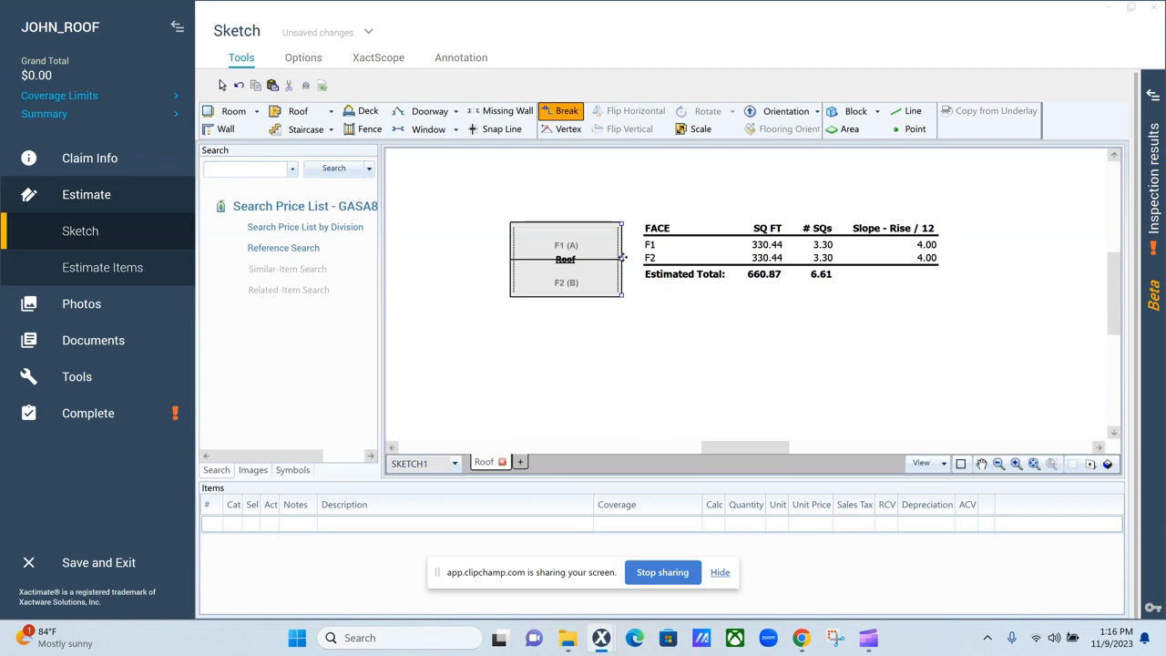
left_click_drag(624, 257, 706, 258)
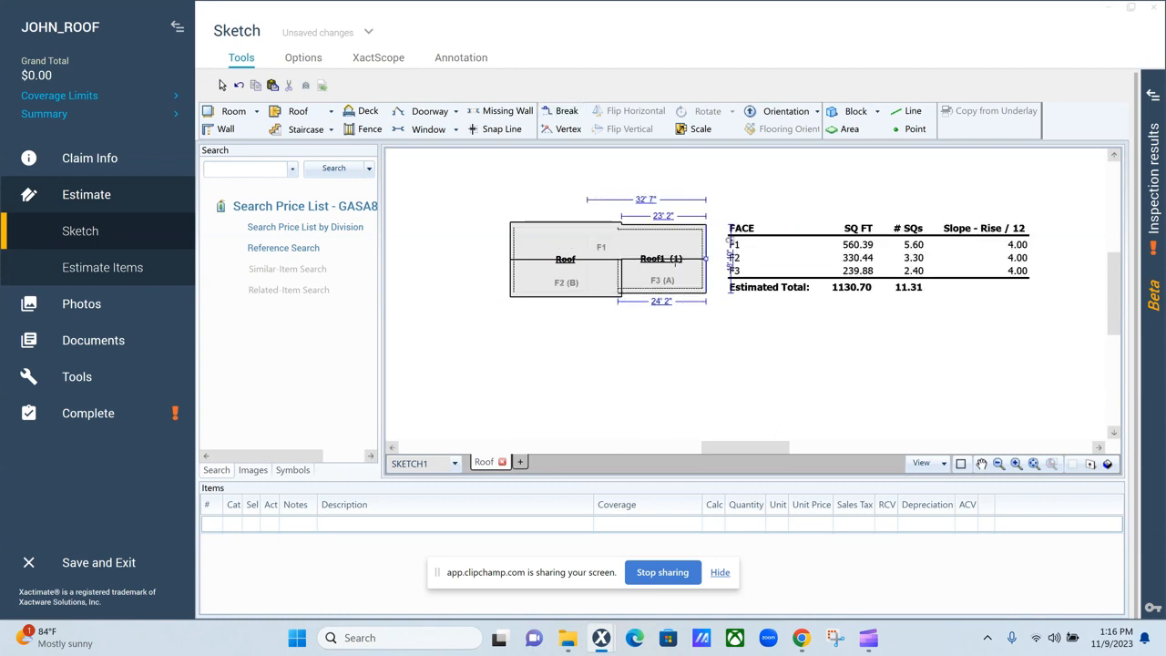
left_click(709, 257)
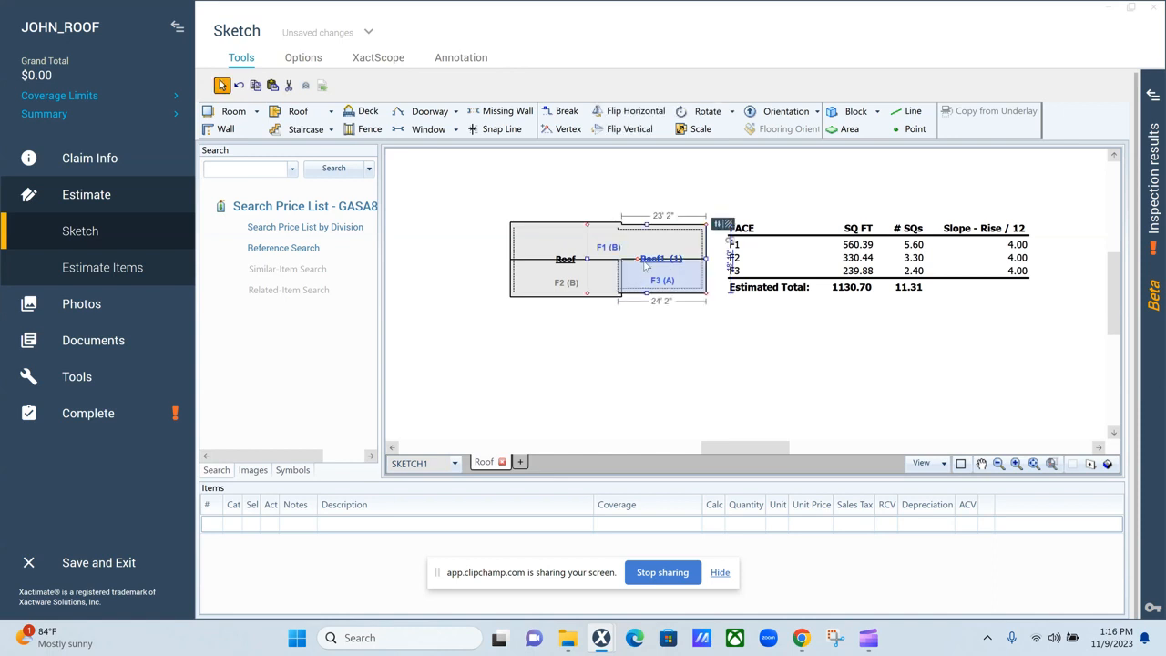
- Rotate the added section so its ridge runs perpendicular to the main ridge, and move it to align both roofs' north edges
left_click(703, 111)
left_click(704, 111)
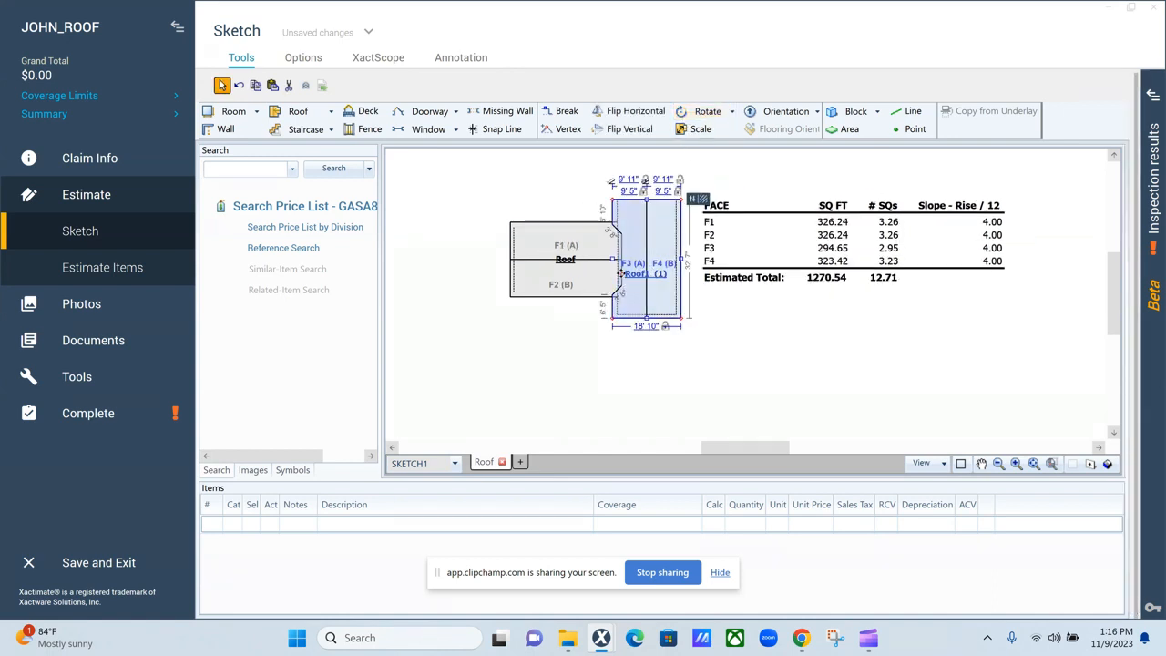
left_click_drag(620, 273, 628, 297)
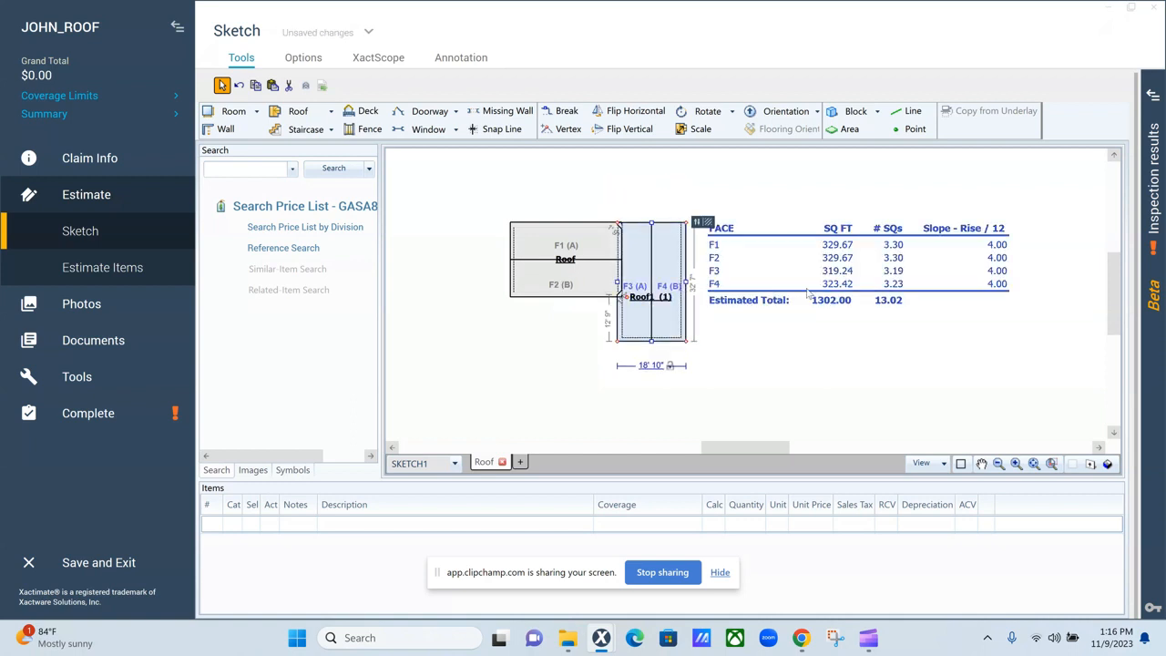
left_click(799, 355)
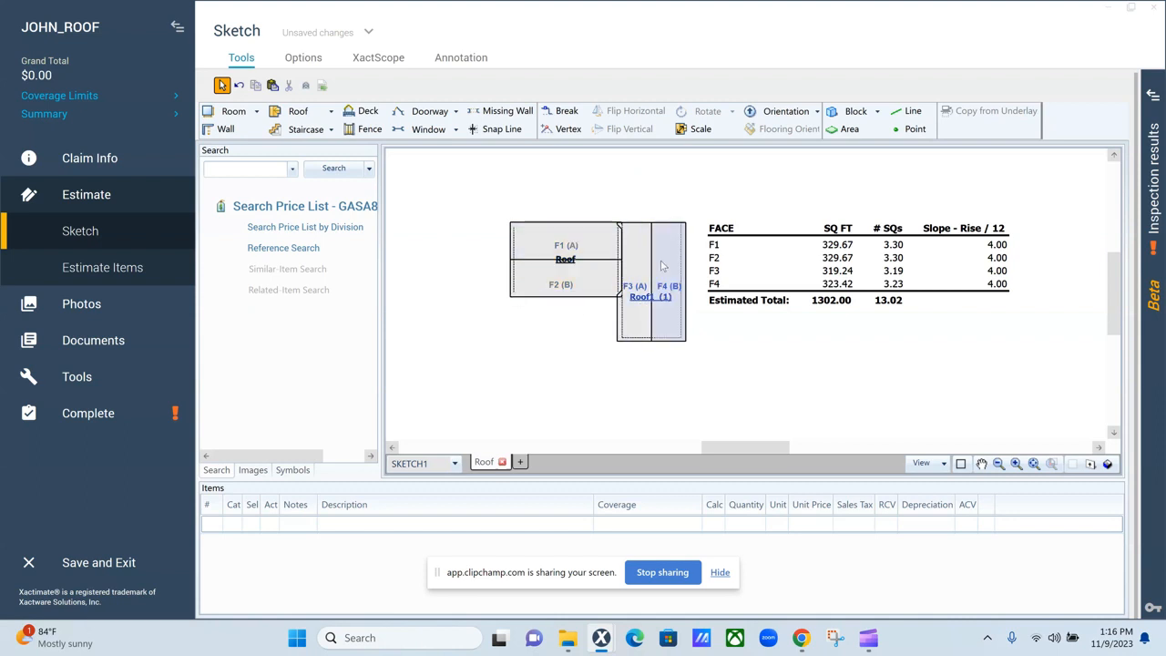
- Widen the added roof section eastward to a span of about 24' 3"
left_click(636, 300)
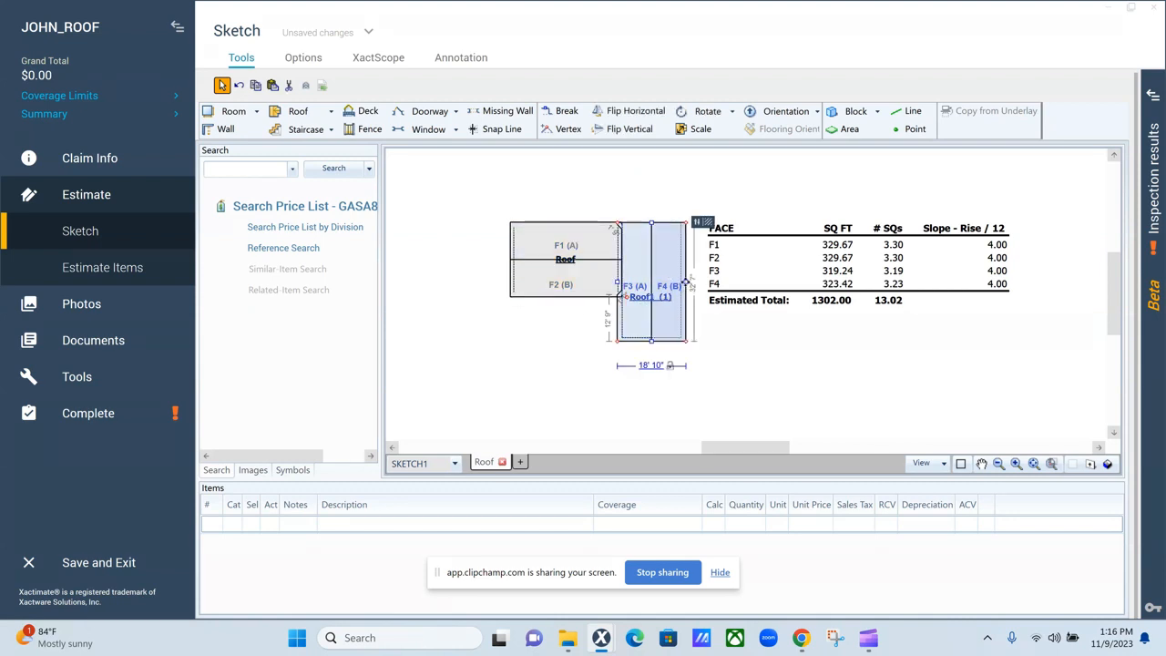
left_click_drag(685, 281, 704, 280)
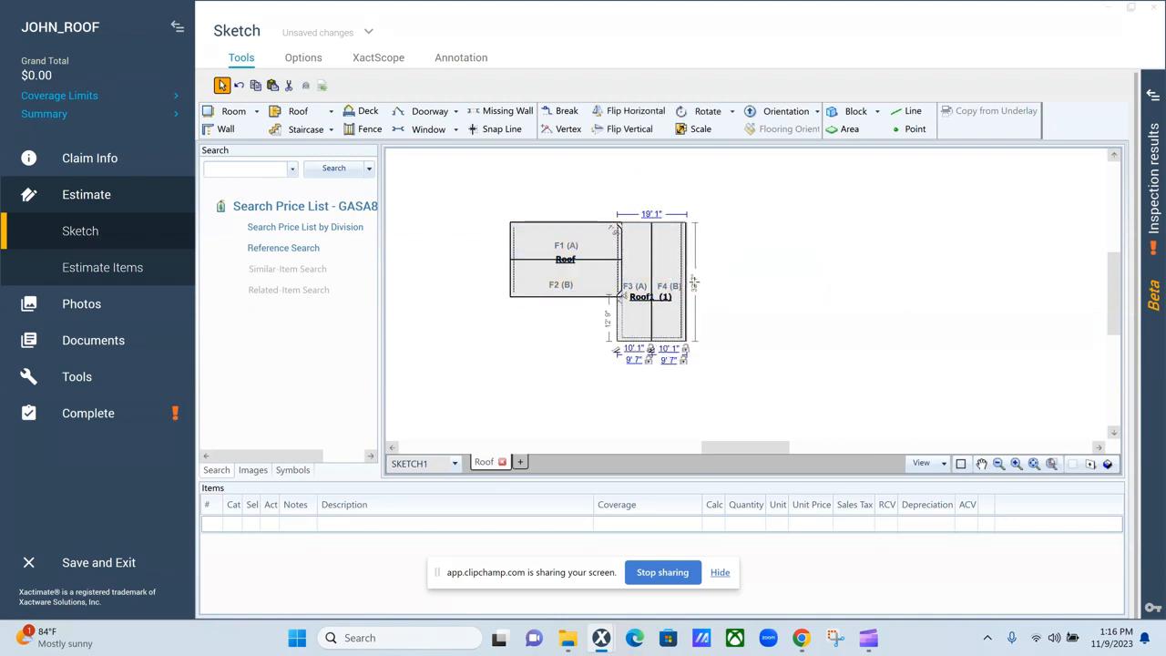
left_click(653, 304)
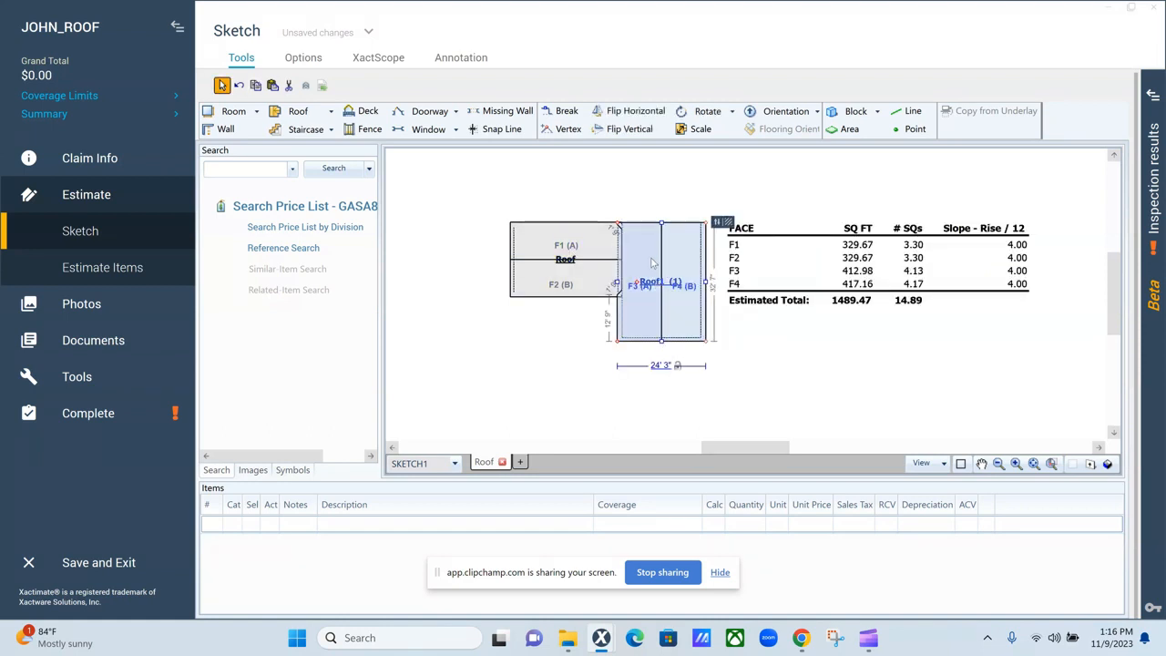
- Change the added section's roof type to Hip in its roof properties
left_click(716, 224)
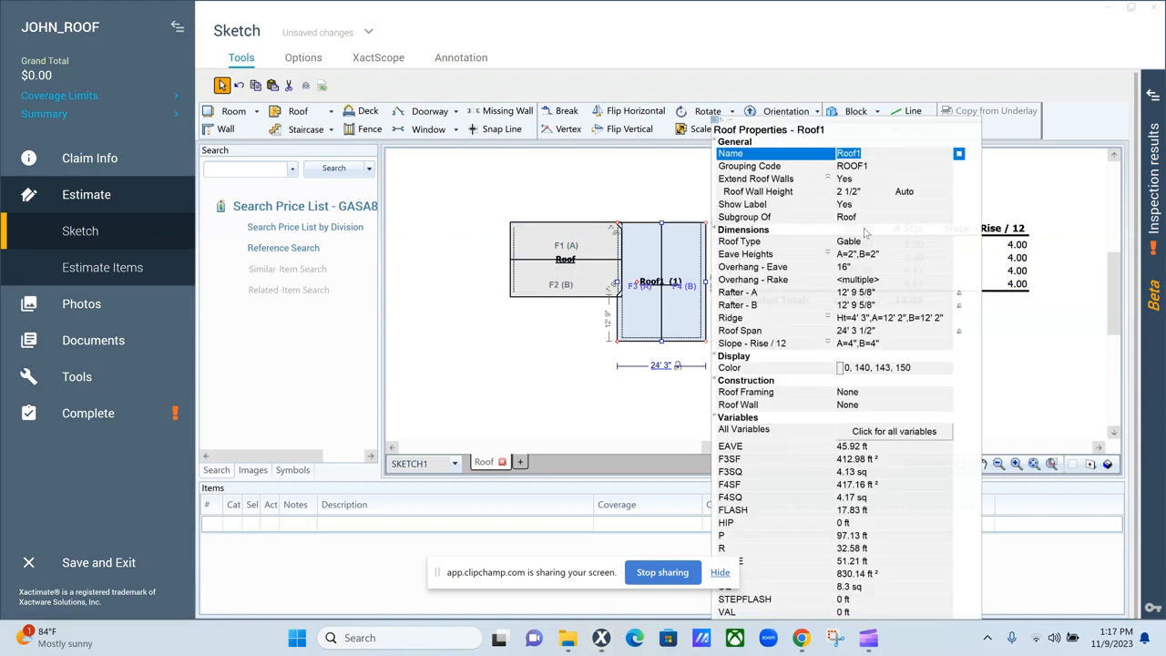
left_click(873, 241)
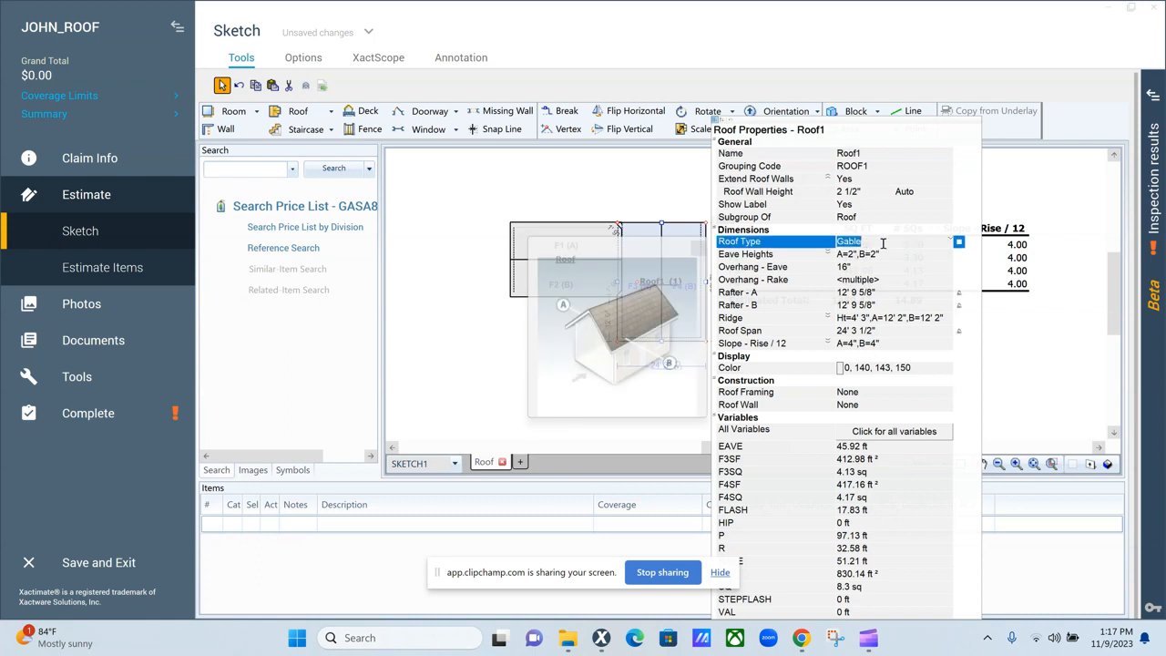
left_click(957, 241)
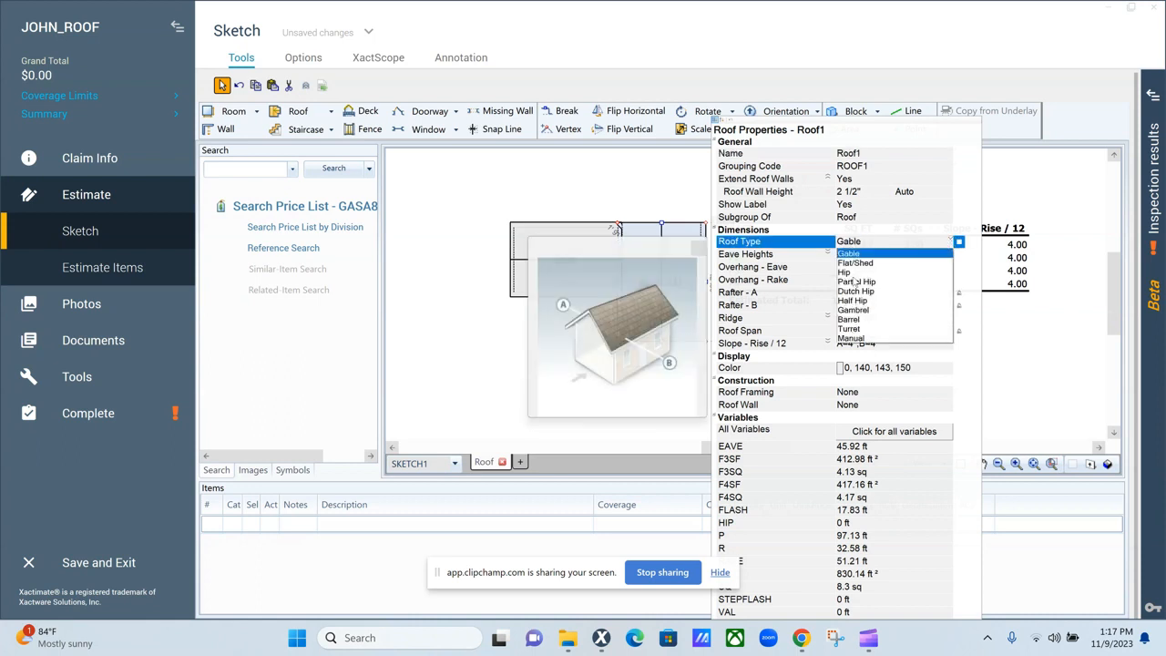
left_click(856, 270)
left_click(459, 281)
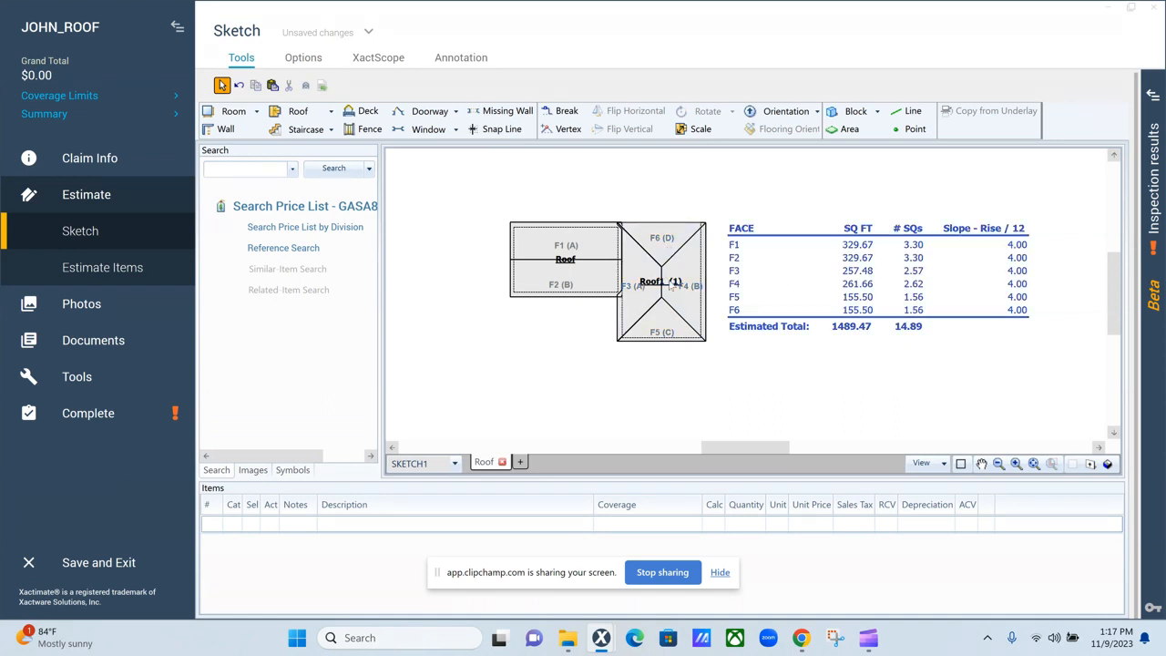
left_click(631, 291)
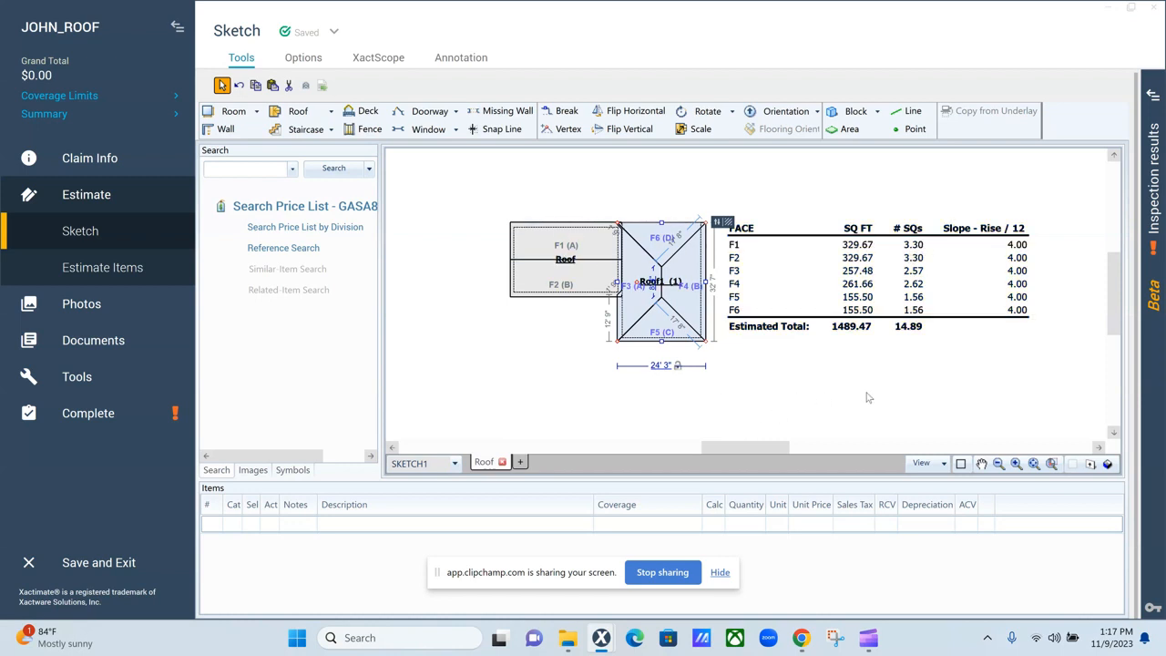
left_click(831, 390)
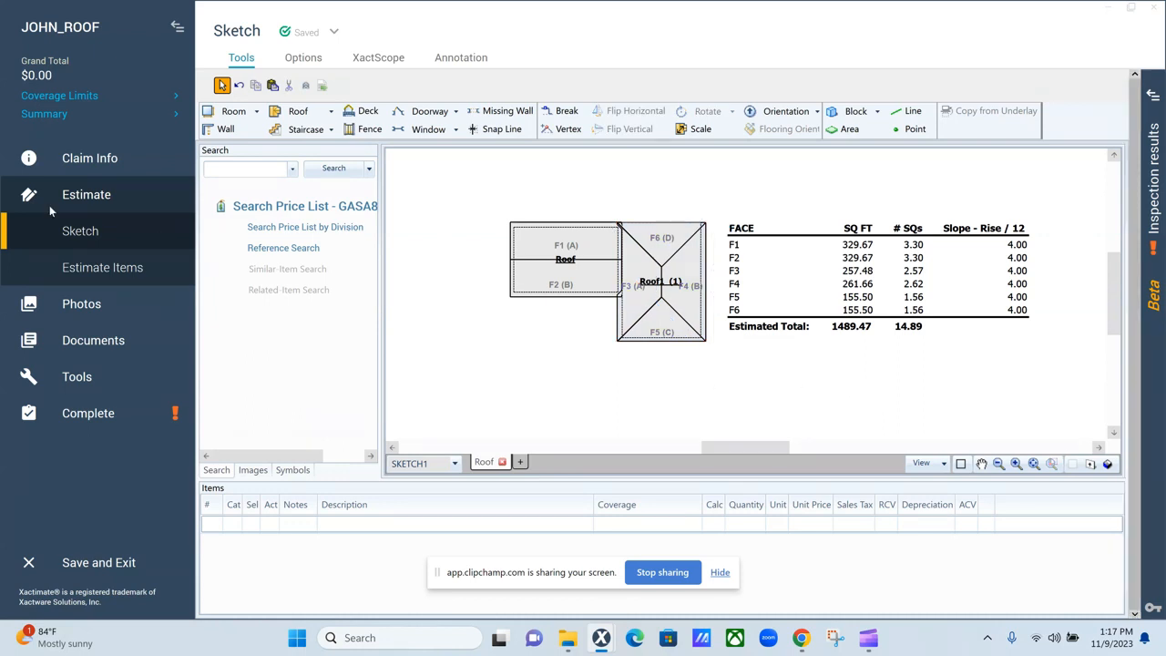
- In the estimate items for the Roof sketch group, add the line item "Tear off, haul and dispose of comp. shingles - Laminated"
left_click(113, 267)
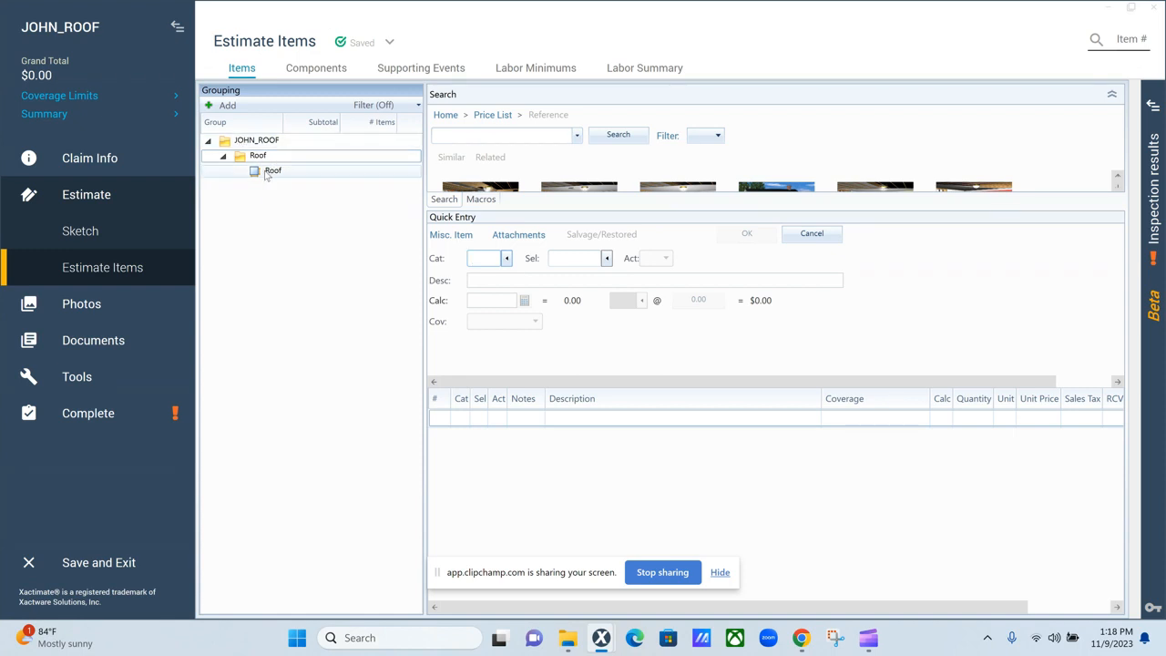
left_click(264, 173)
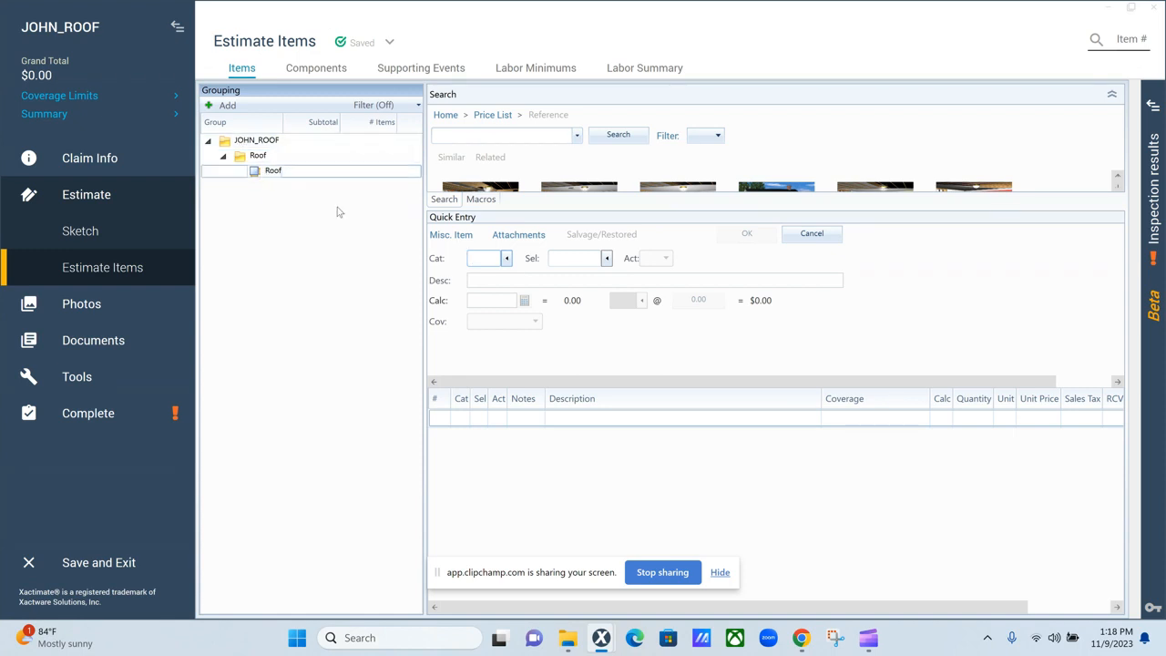
left_click(436, 421)
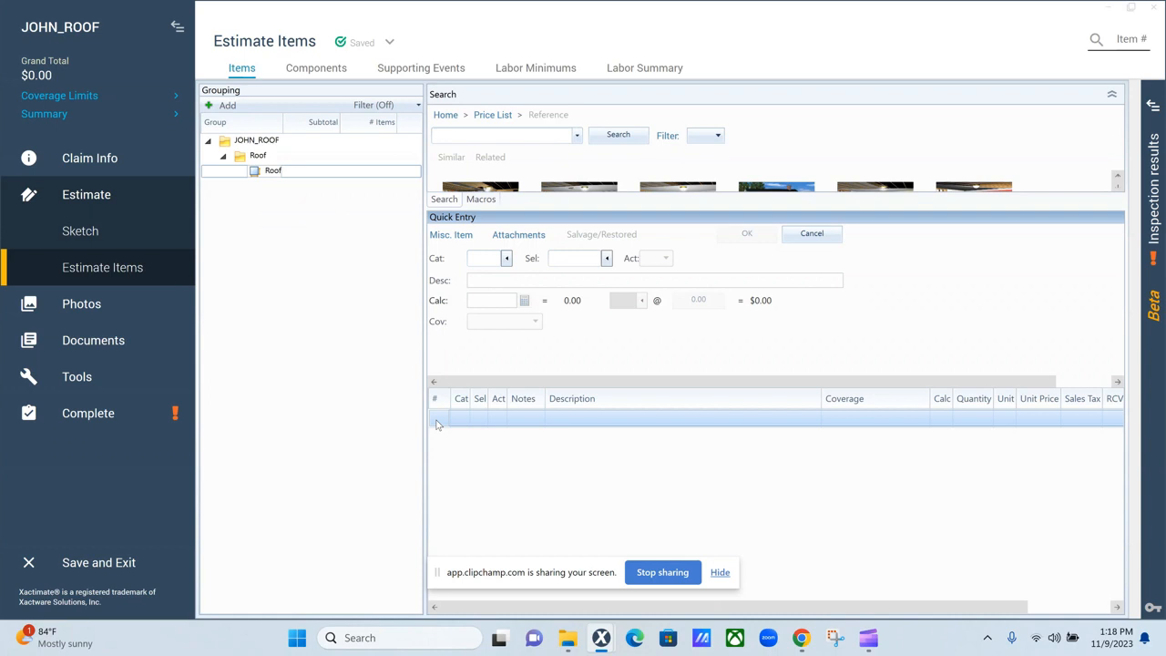
left_click(473, 136)
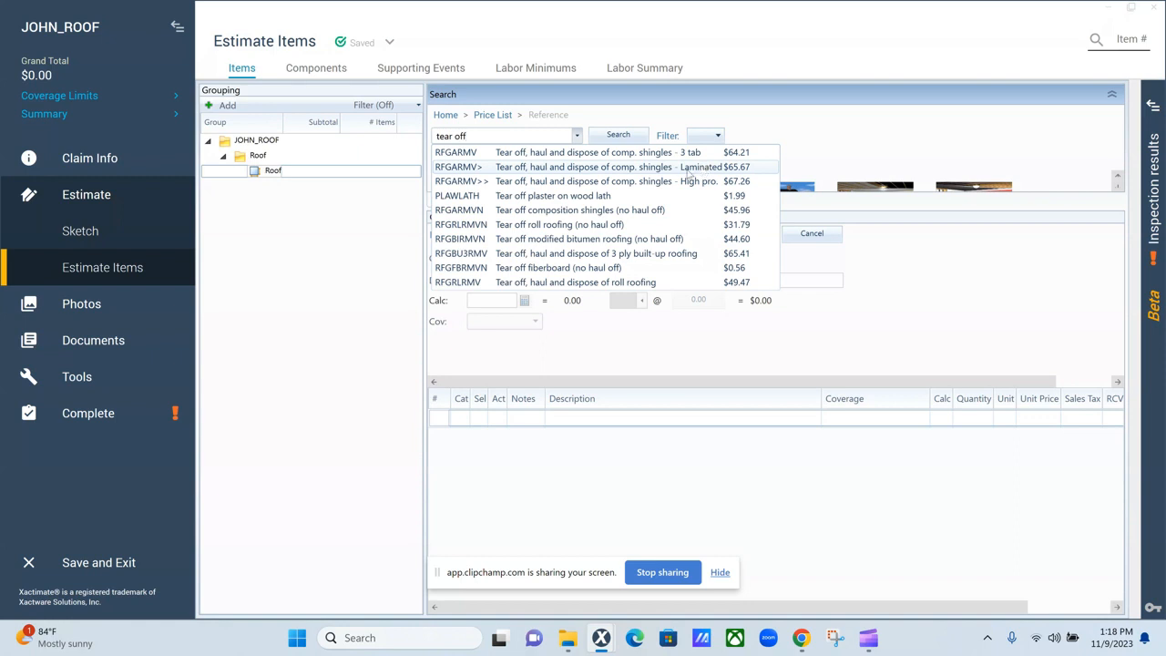
left_click(642, 168)
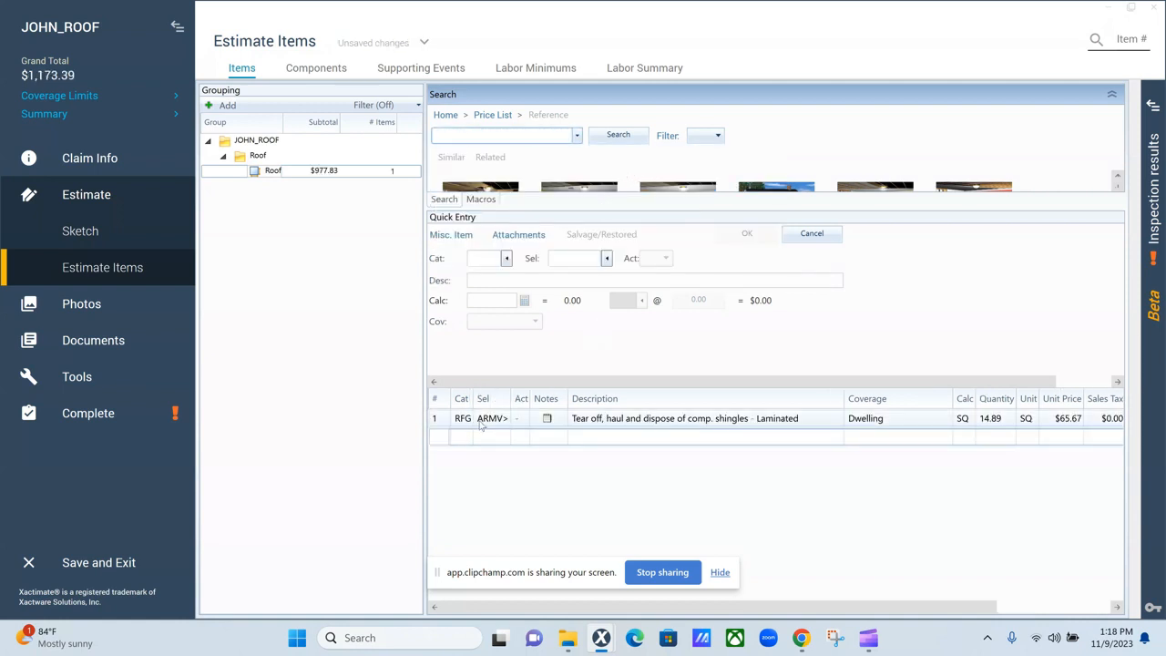
- Examine the action choices available for the laminated shingle tear-off item
left_click(517, 424)
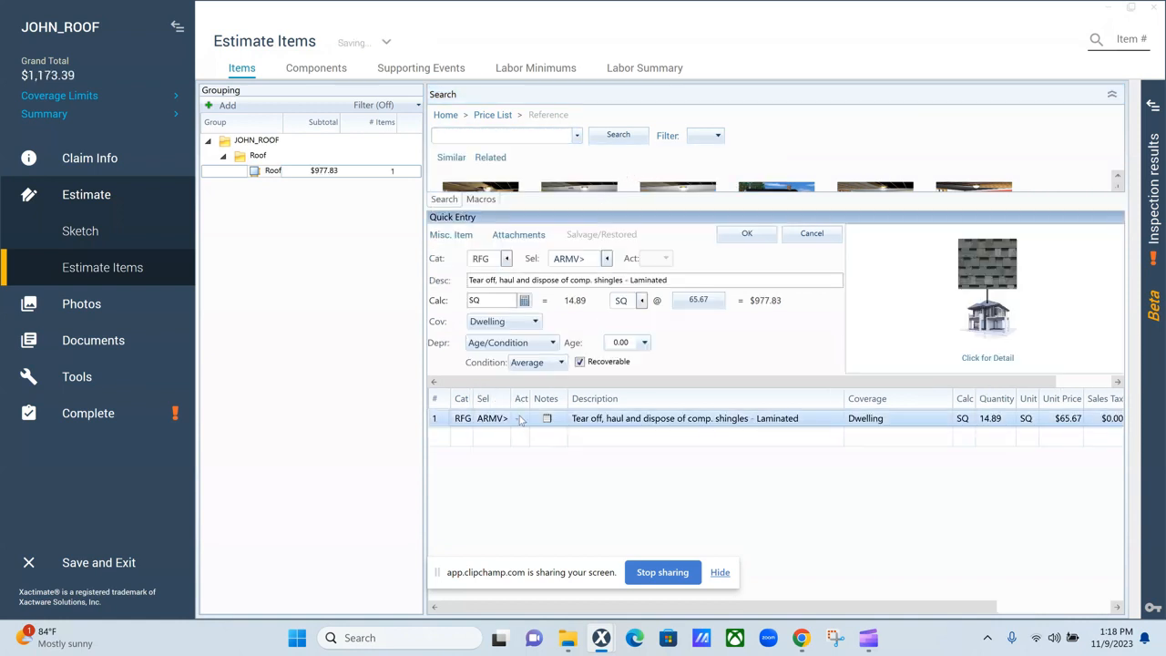
left_click(523, 421)
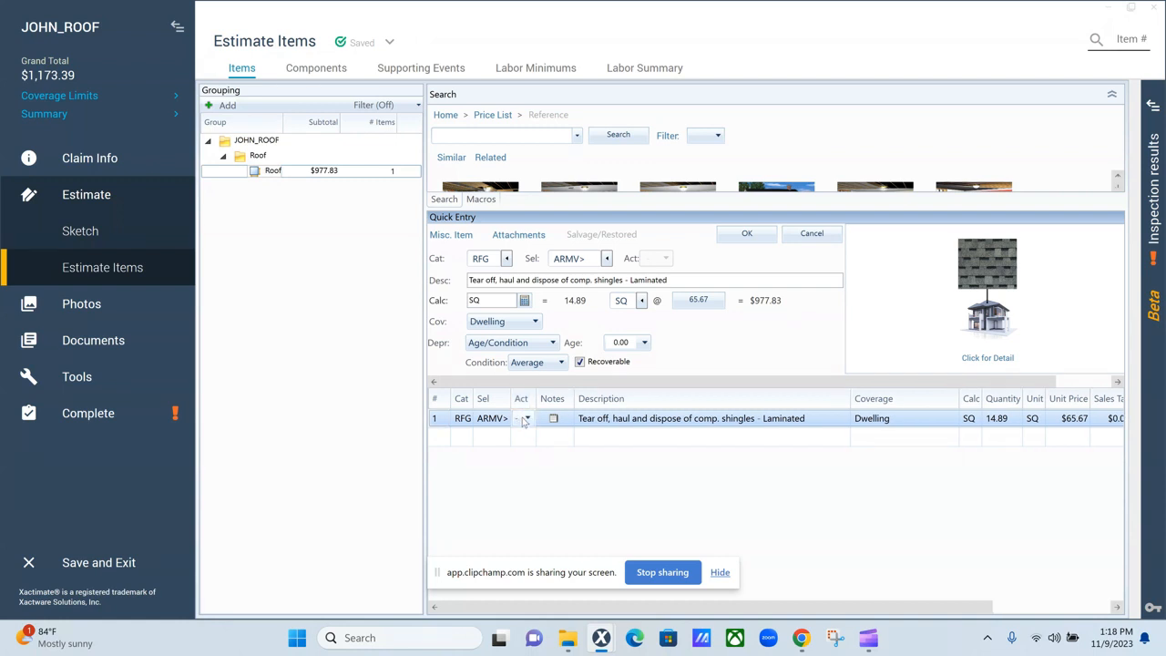
left_click(526, 419)
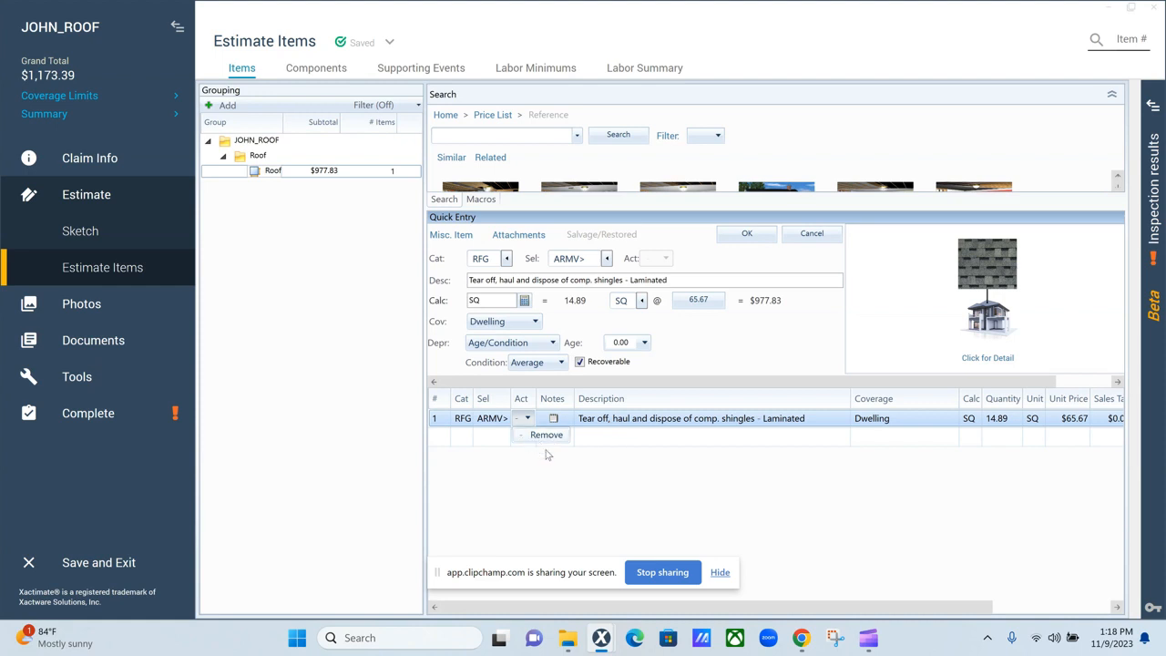
left_click(541, 499)
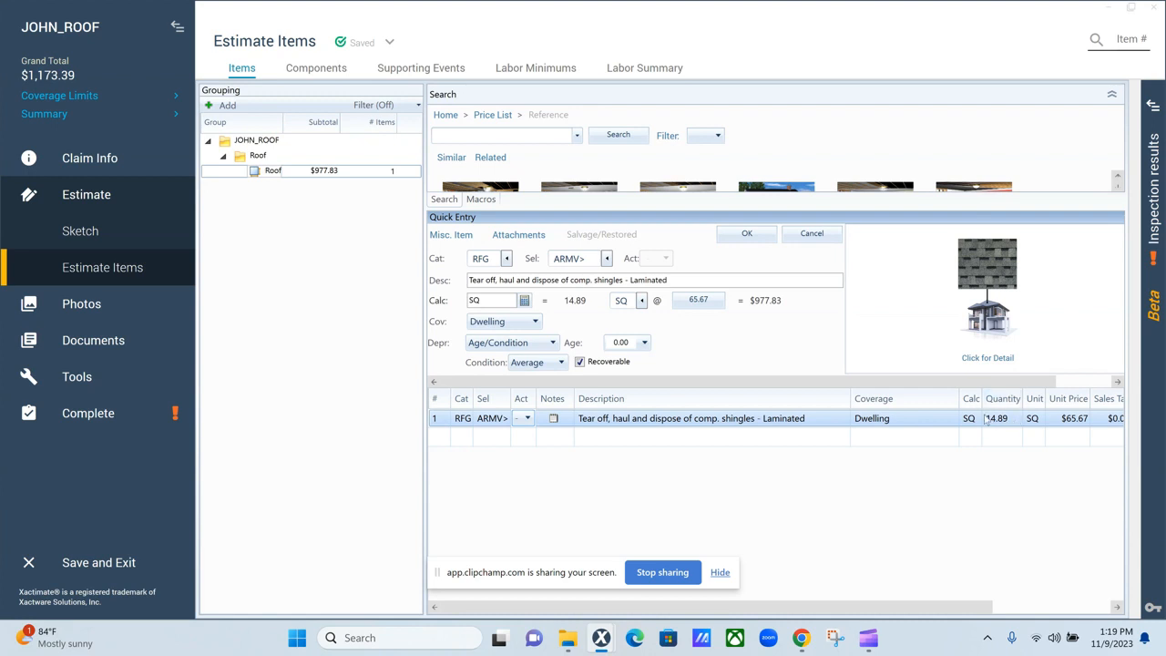
- Check the total squares in the sketch's roof face table, and return to the Roof group's line items
left_click(94, 248)
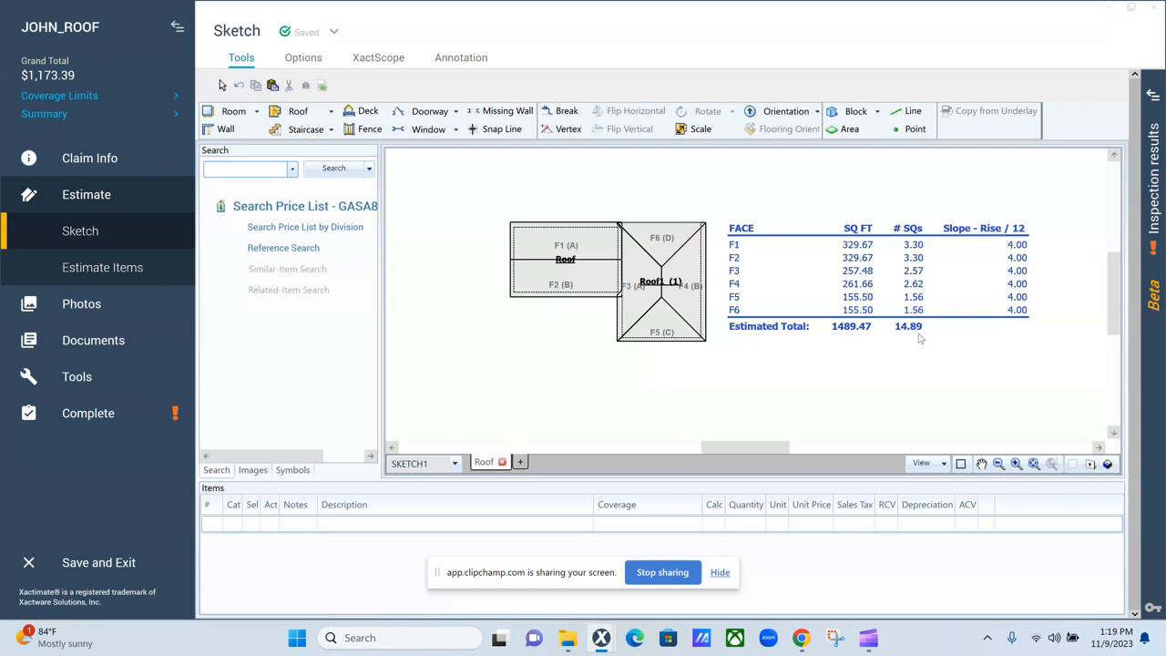
left_click(120, 271)
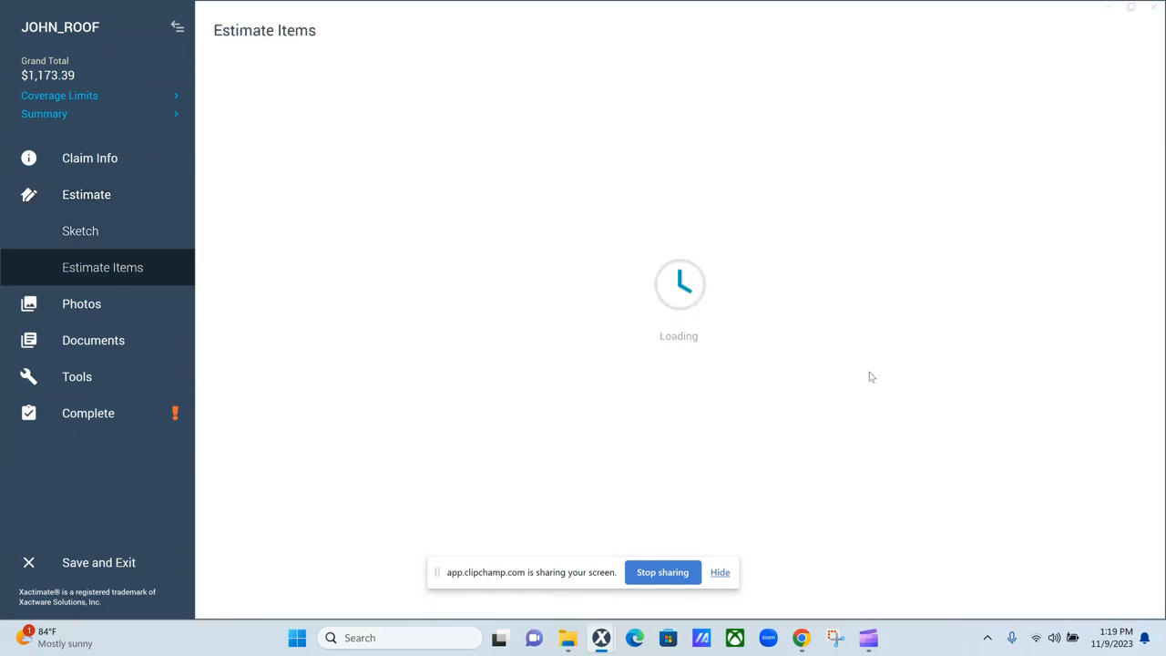
left_click(262, 173)
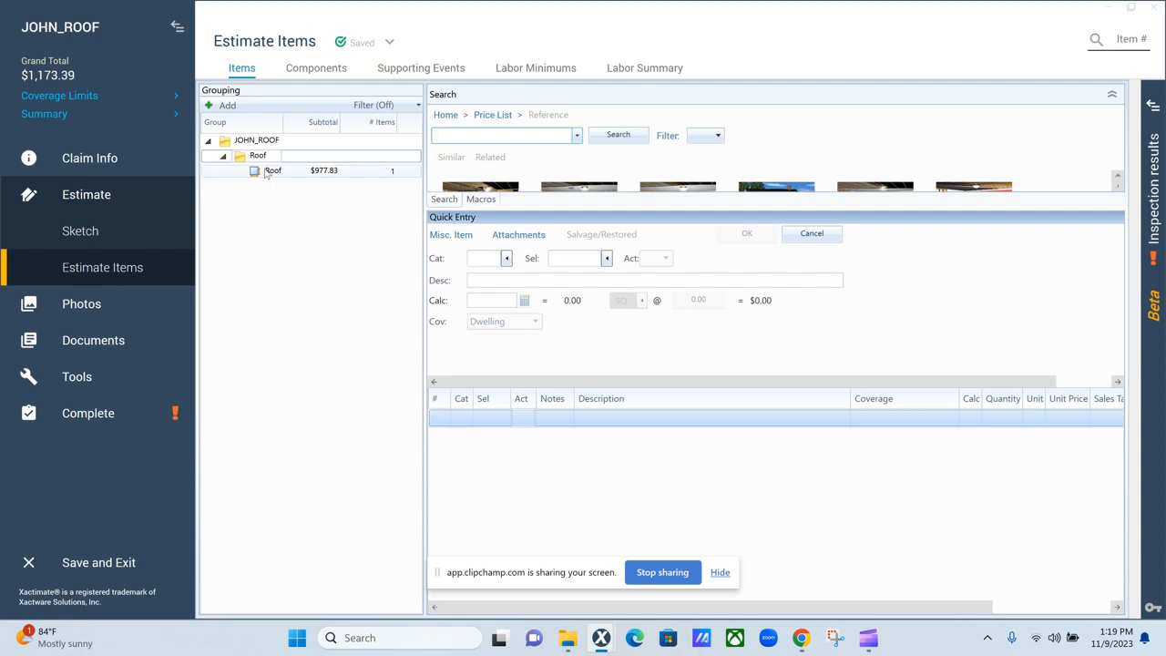
- Search the price list for "additional layer" and add the "Add. layer of comp. shingles, remove & disp. - Laminated" item
left_click(178, 27)
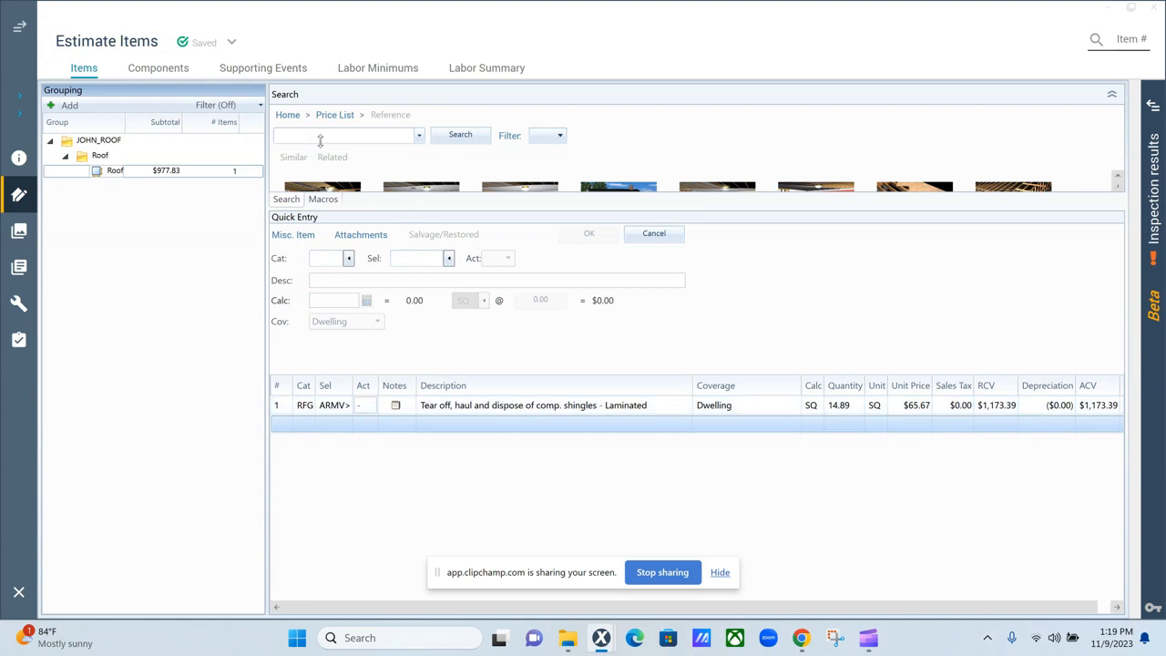
left_click(291, 132)
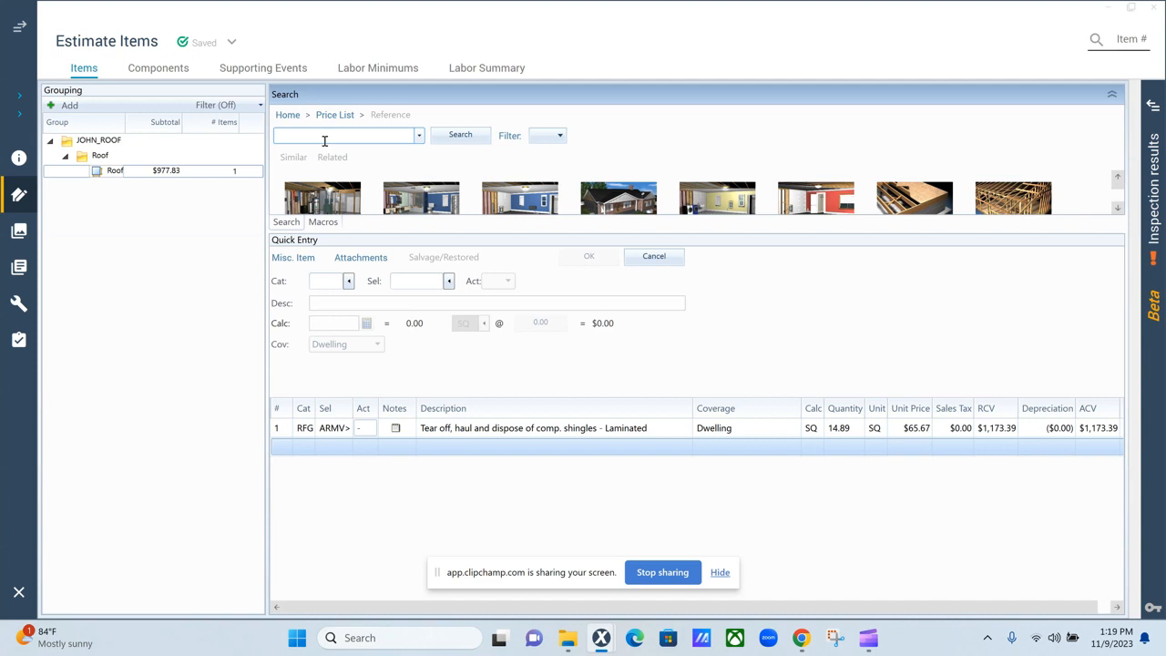
type("it")
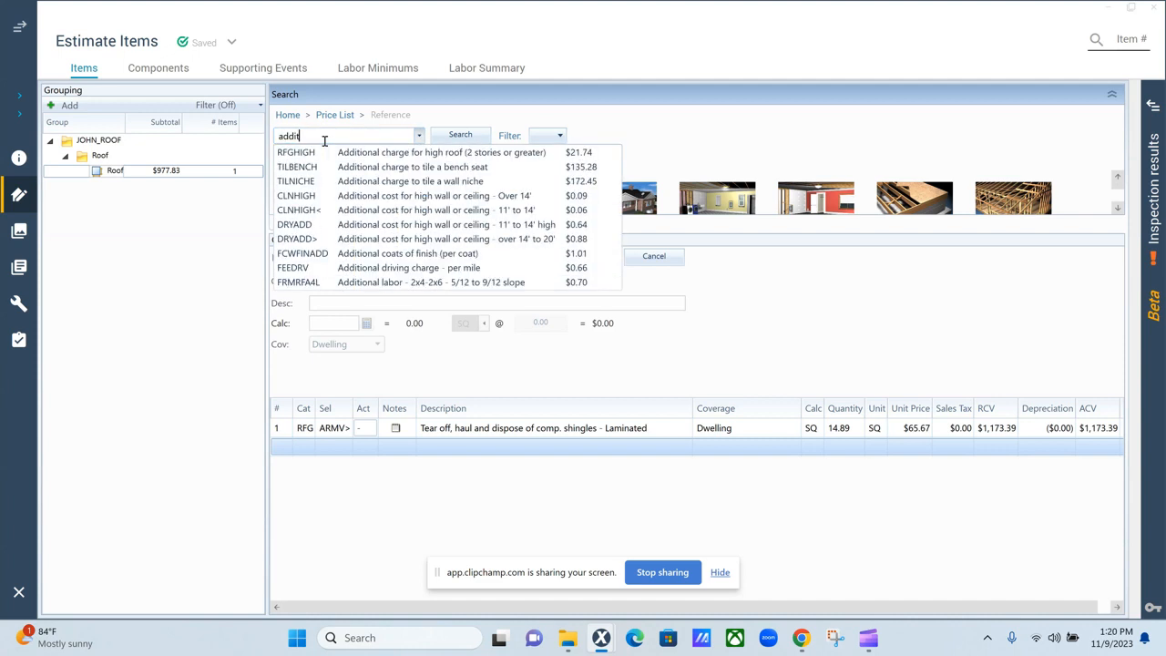
type("ional layer")
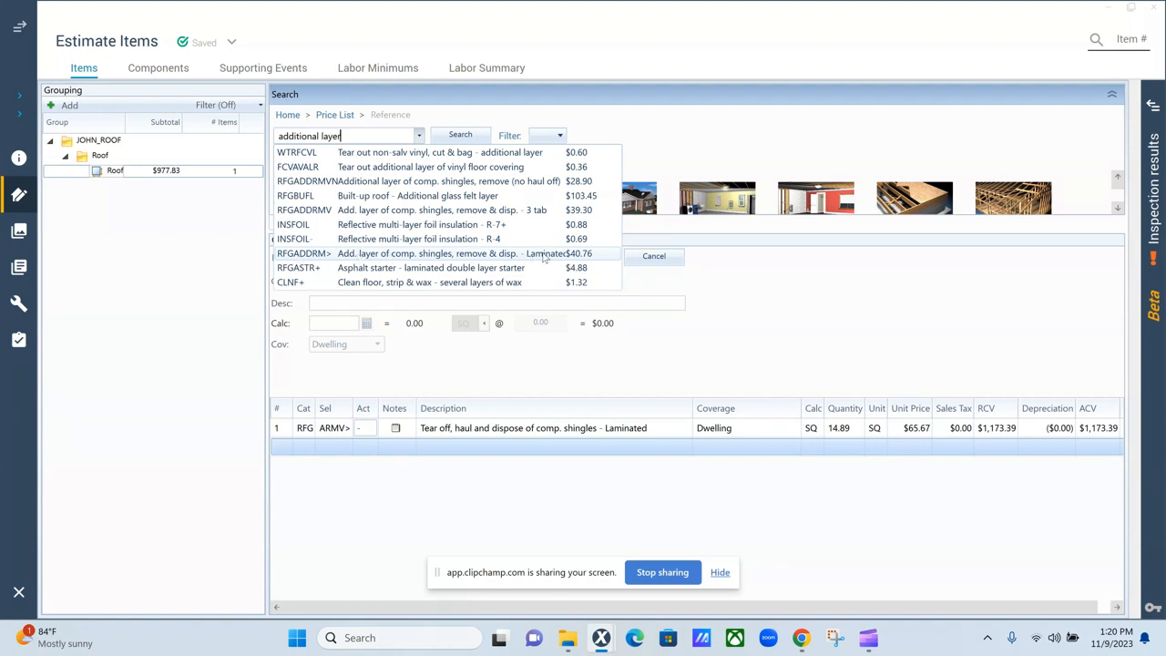
left_click(294, 255)
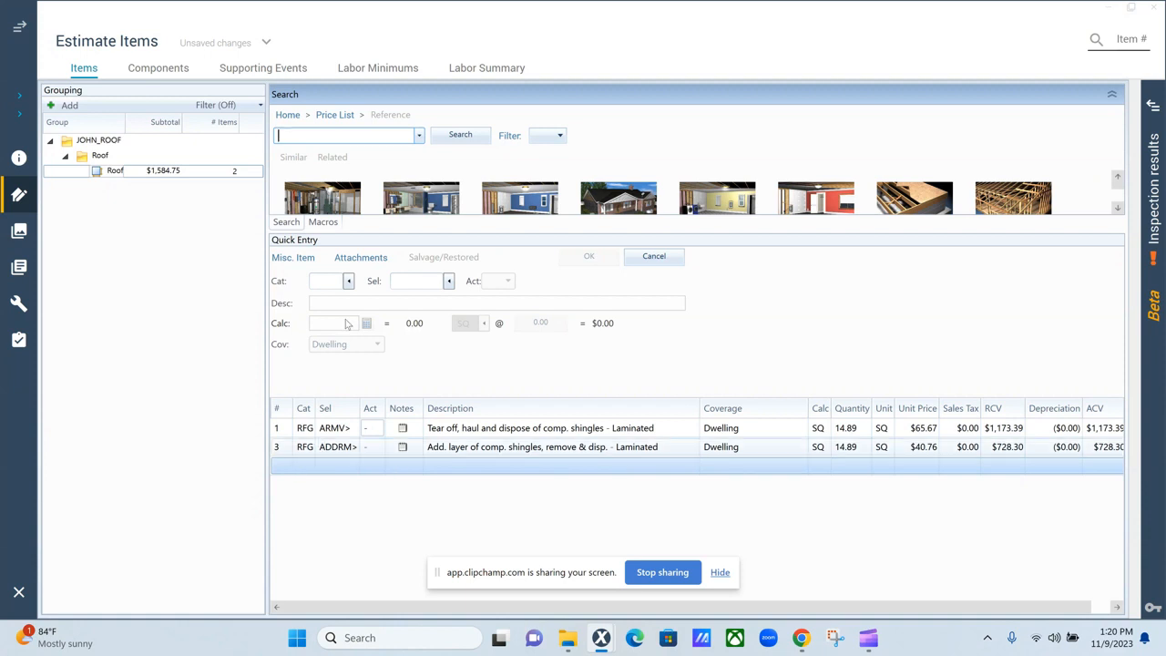
- Search the price list for "lamina" and add the RFG 300 item "Laminated - comp. shingle rfg. - w/ felt"
left_click(296, 133)
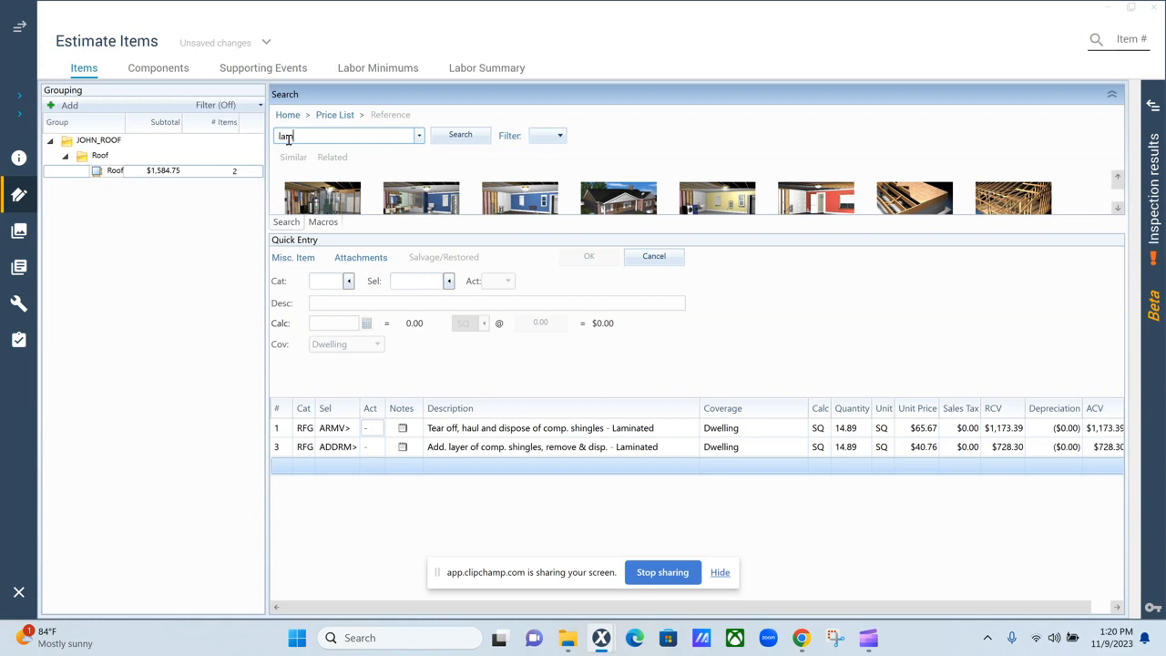
type("ina")
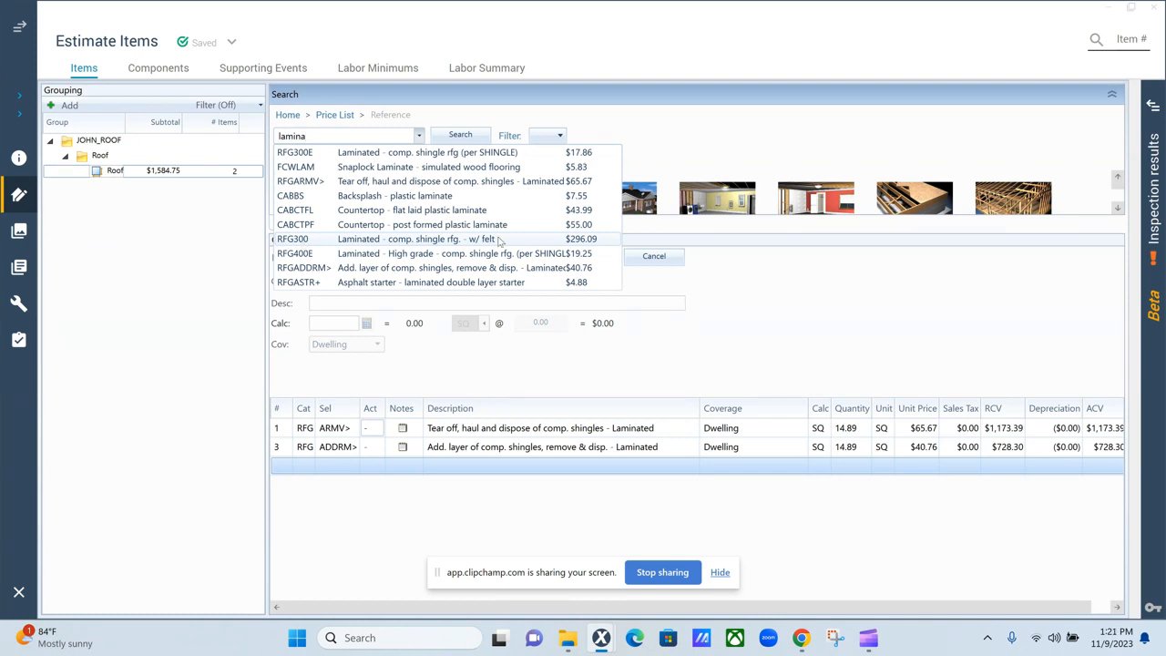
left_click(295, 238)
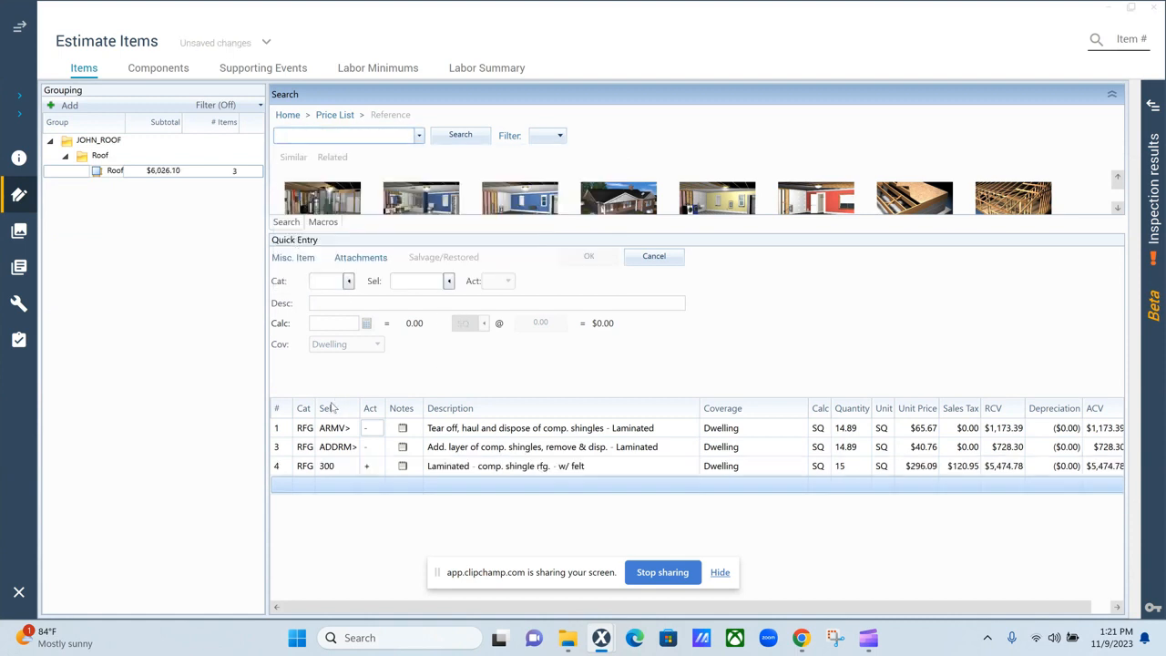
- Replace the laminated shingle item's selector with 300S, "Laminated - comp. shingle rfg. - w/out felt"
left_click(281, 467)
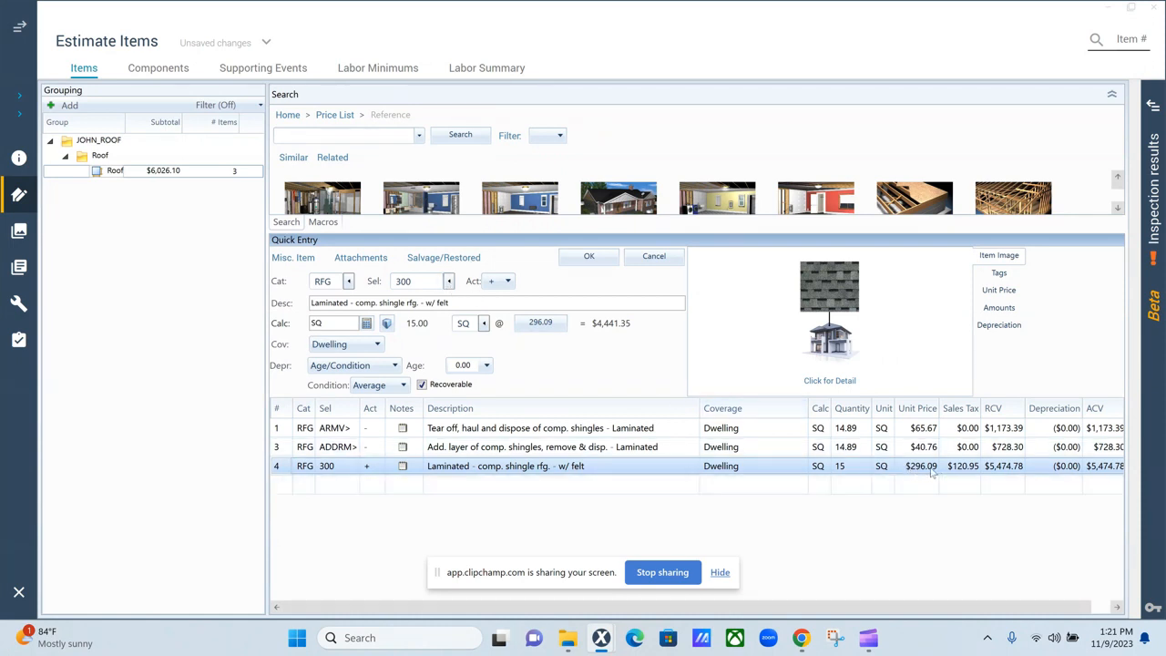
left_click(449, 283)
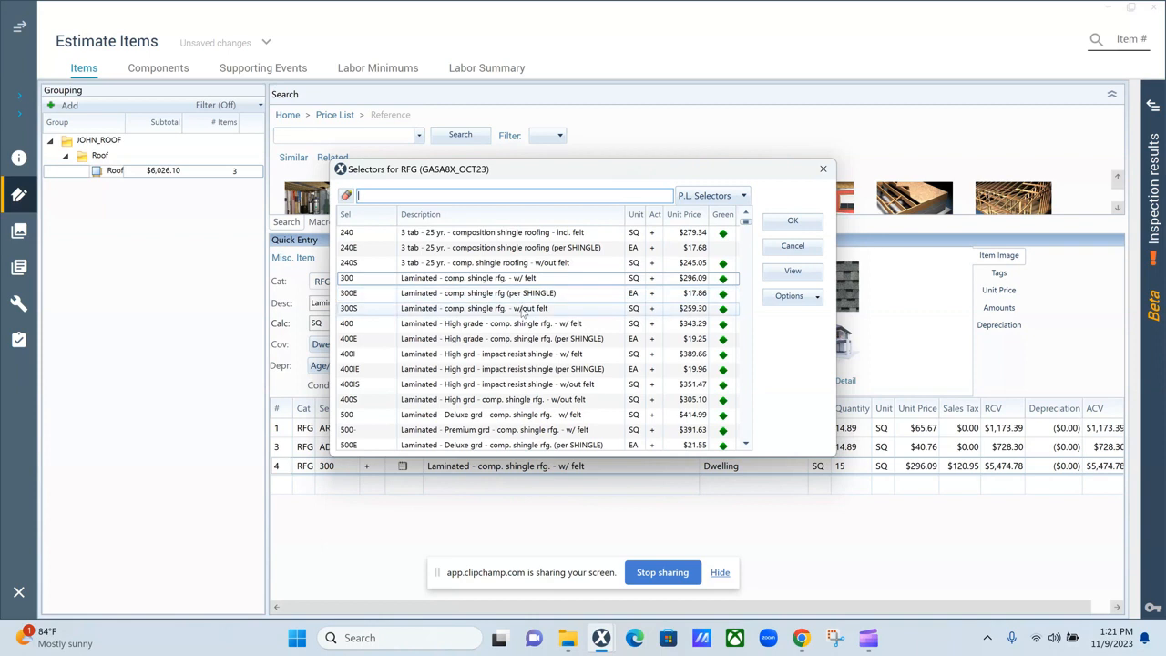
left_click(558, 311)
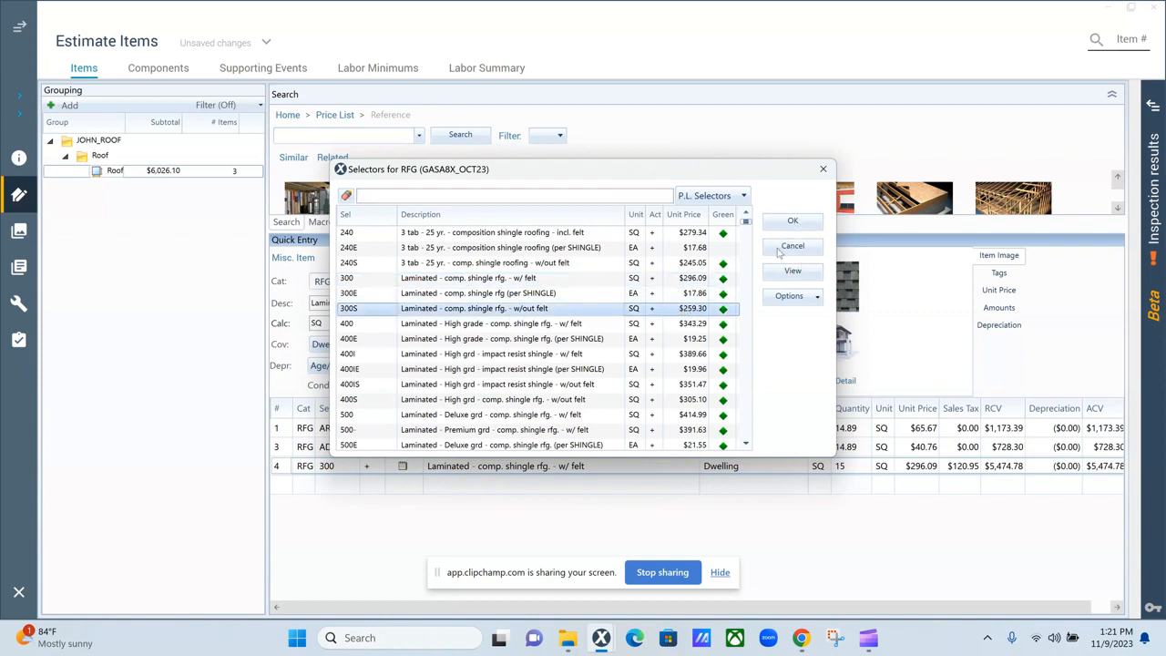
left_click(792, 221)
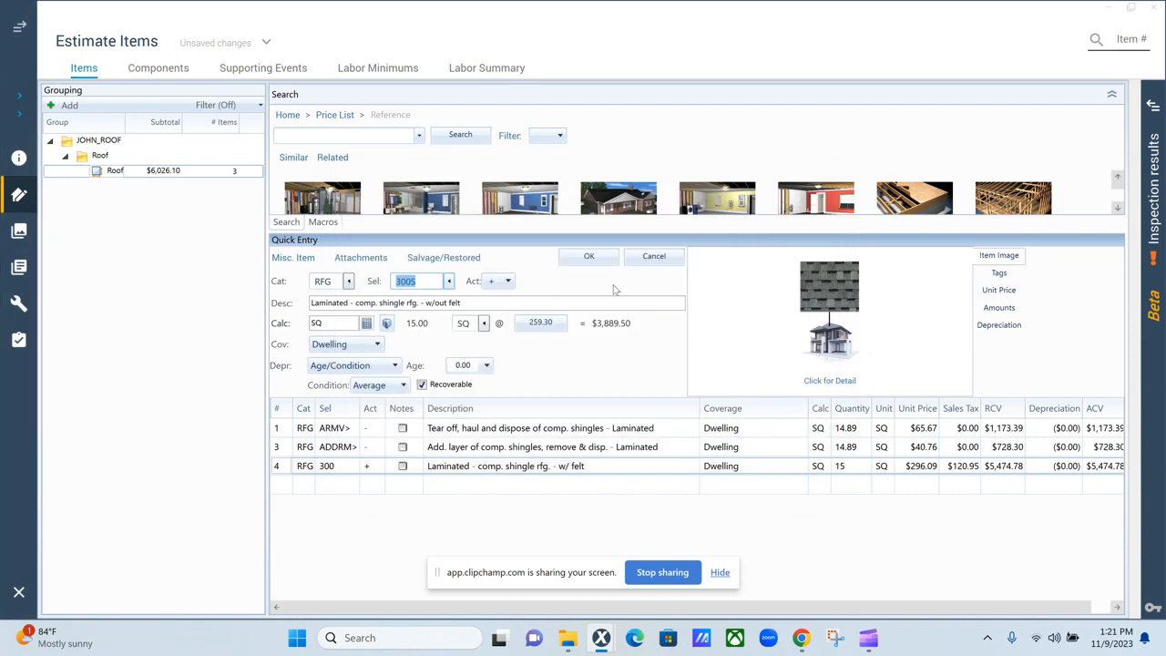
left_click(588, 256)
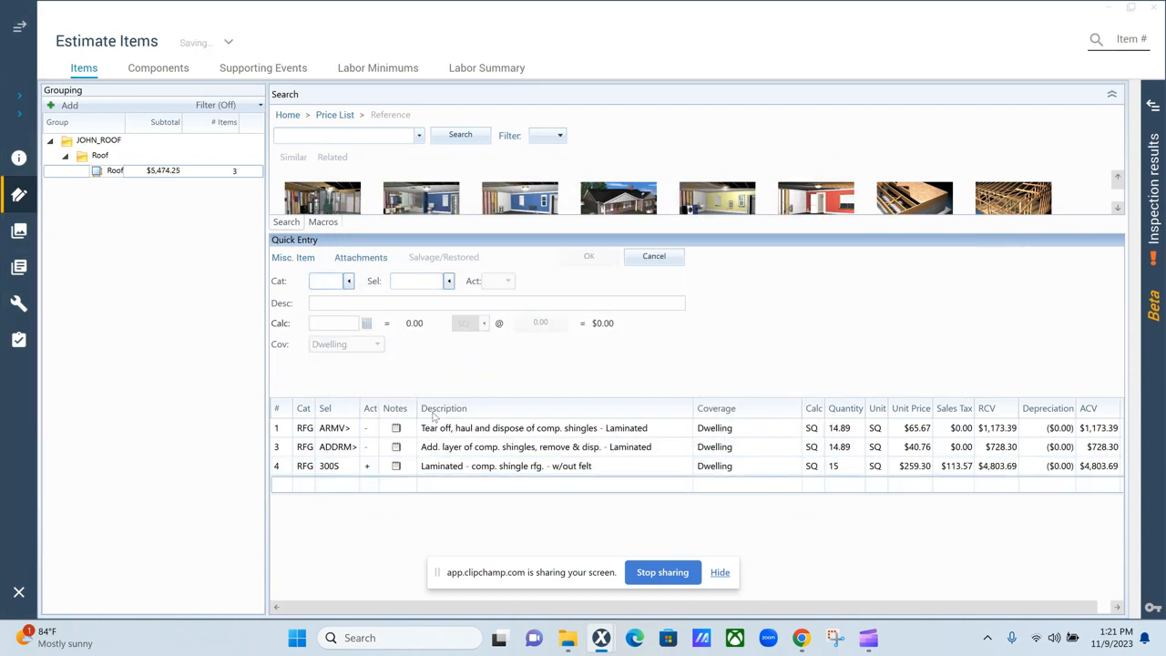
- Review the 300S shingle item and the gable and hip shapes in the roof sketch, and reopen the Roof group's items
left_click(280, 470)
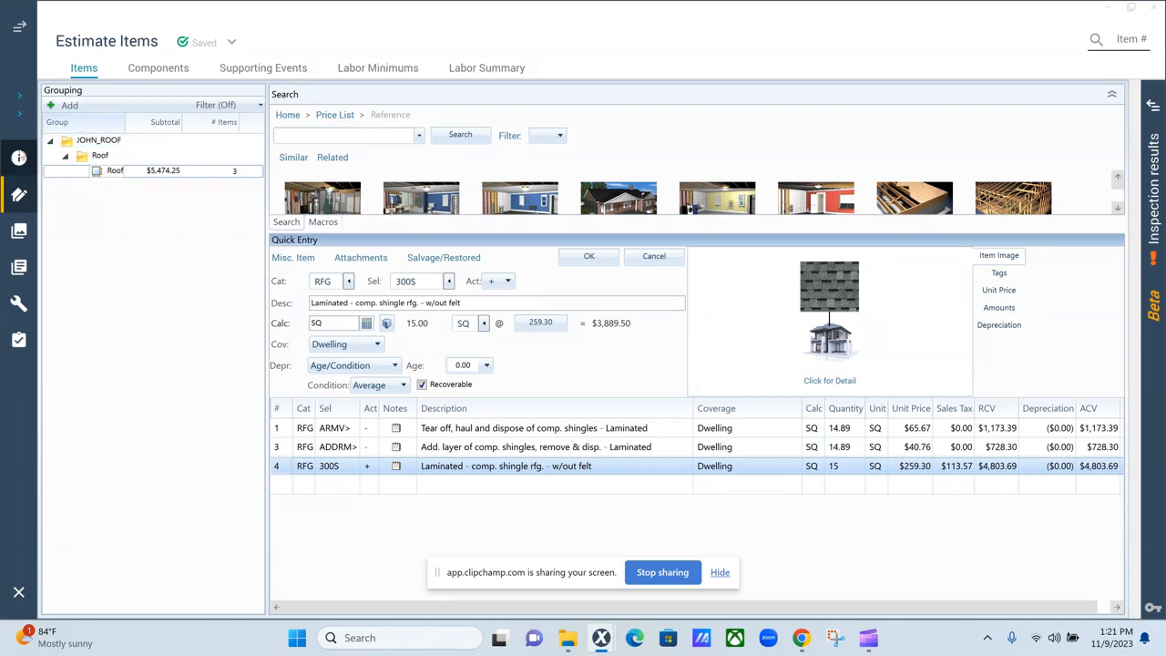
left_click(20, 27)
left_click(65, 238)
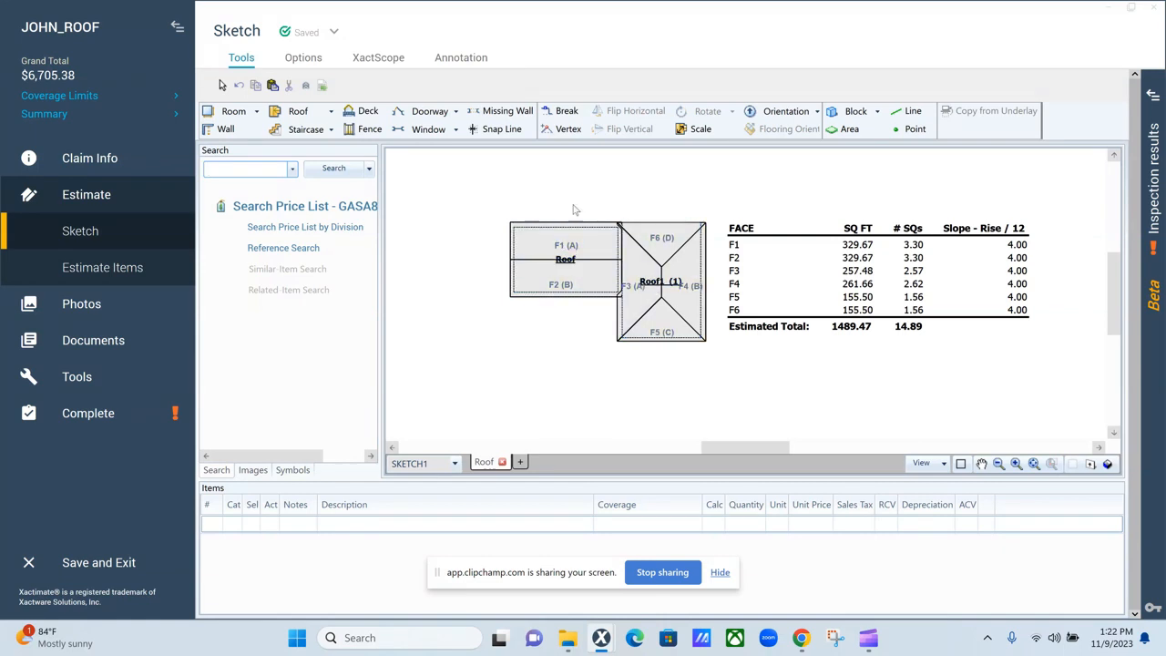
left_click(90, 267)
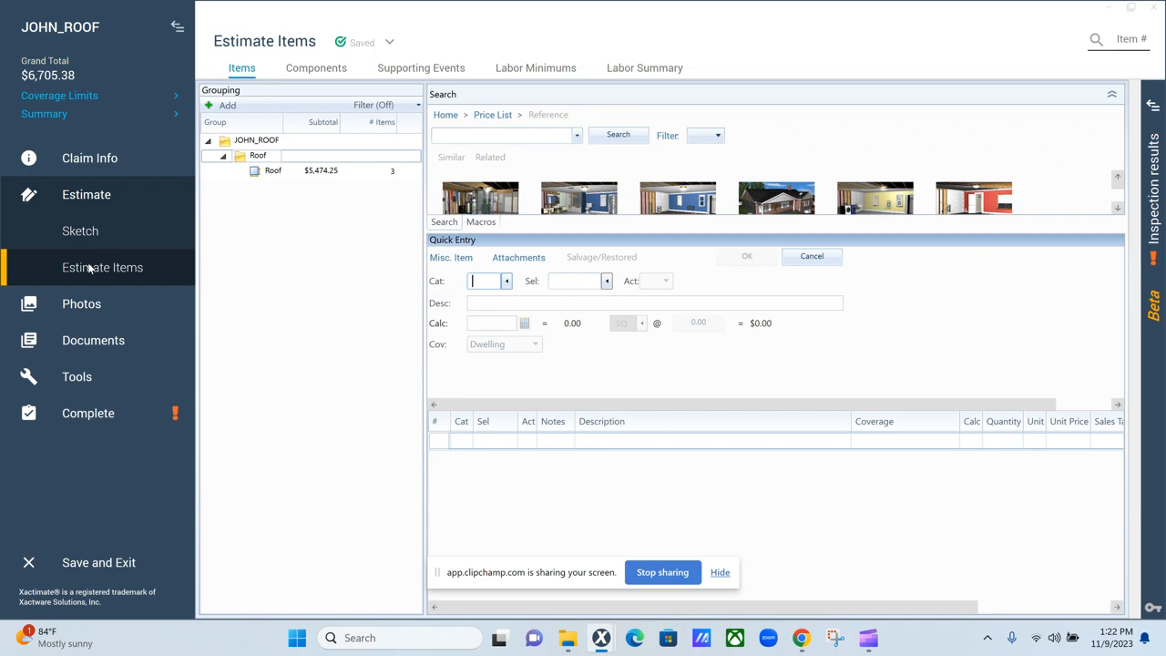
left_click(268, 173)
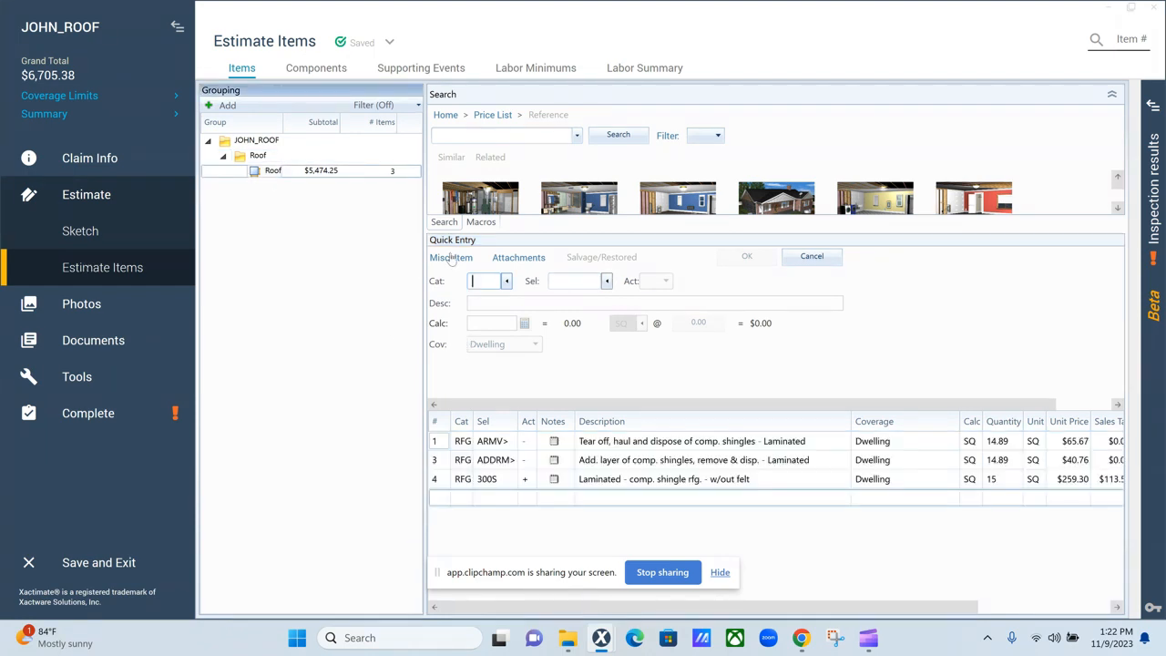
- Attach the note "Allow for 12% waste." below the 300S laminated shingle item
left_click(435, 498)
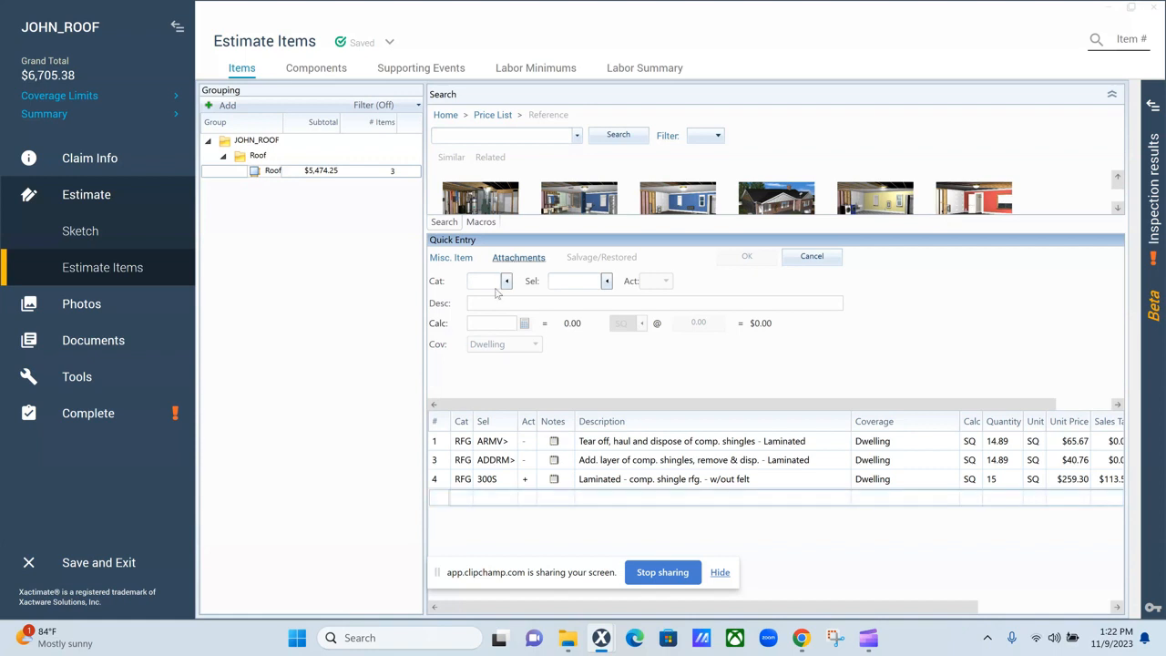
left_click(516, 259)
type("A")
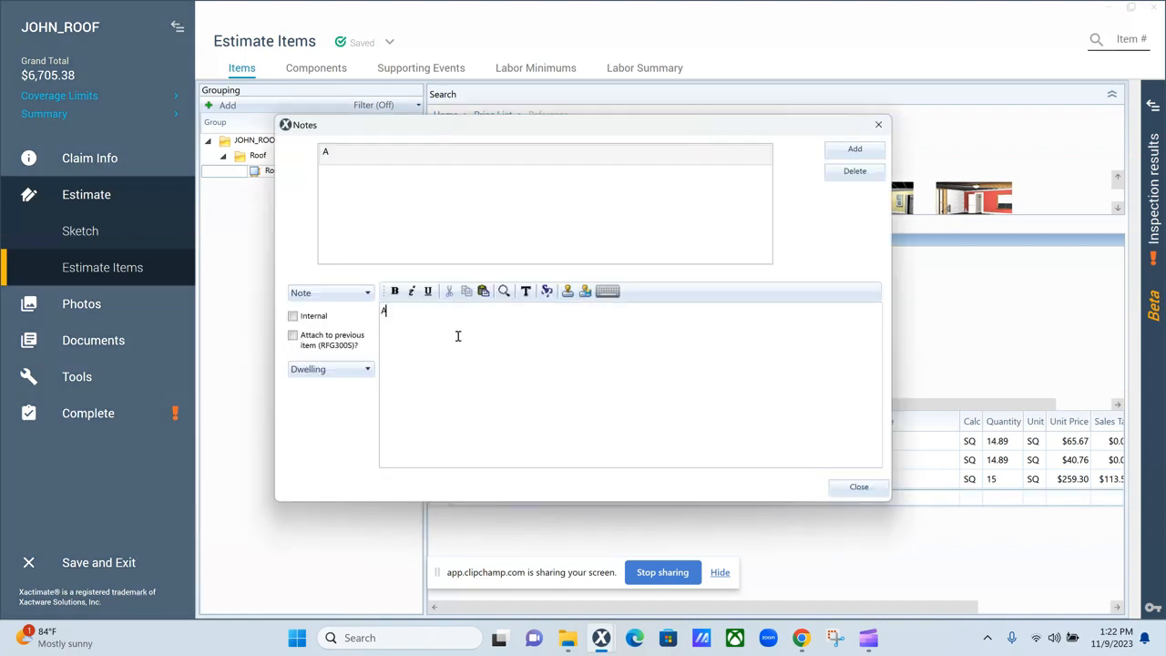
type("llow for 12% w")
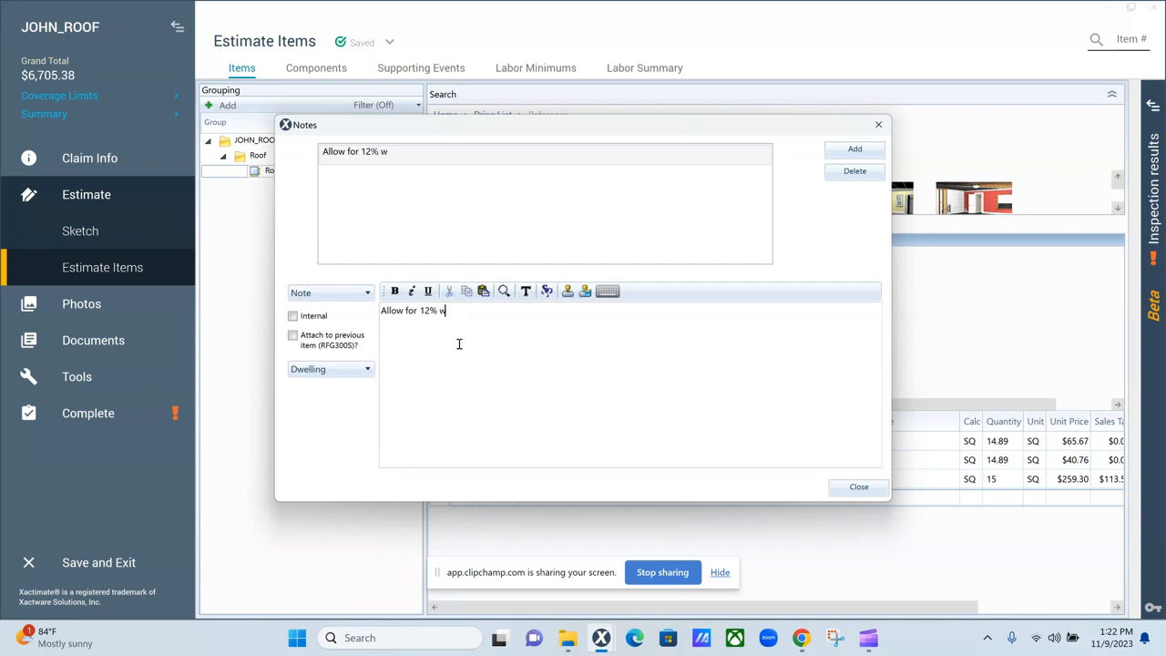
type("aste.")
left_click(860, 486)
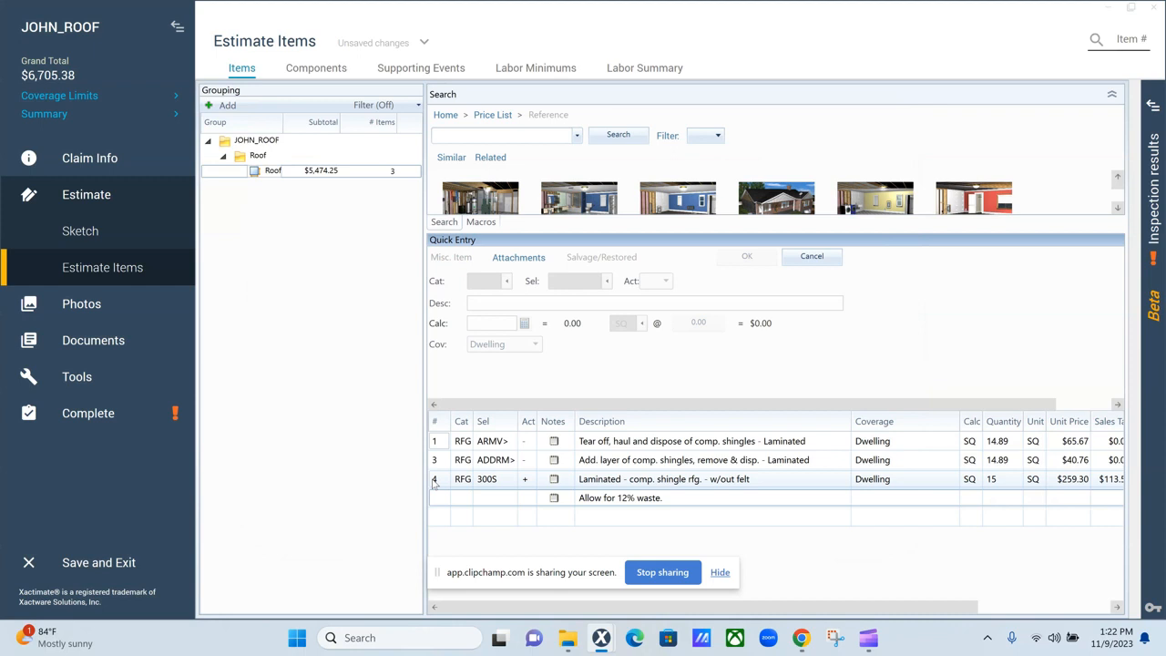
- Set the 300S laminated shingle item's quantity calculation to SQ*1.12 and save the item
left_click(434, 483)
left_click(496, 325)
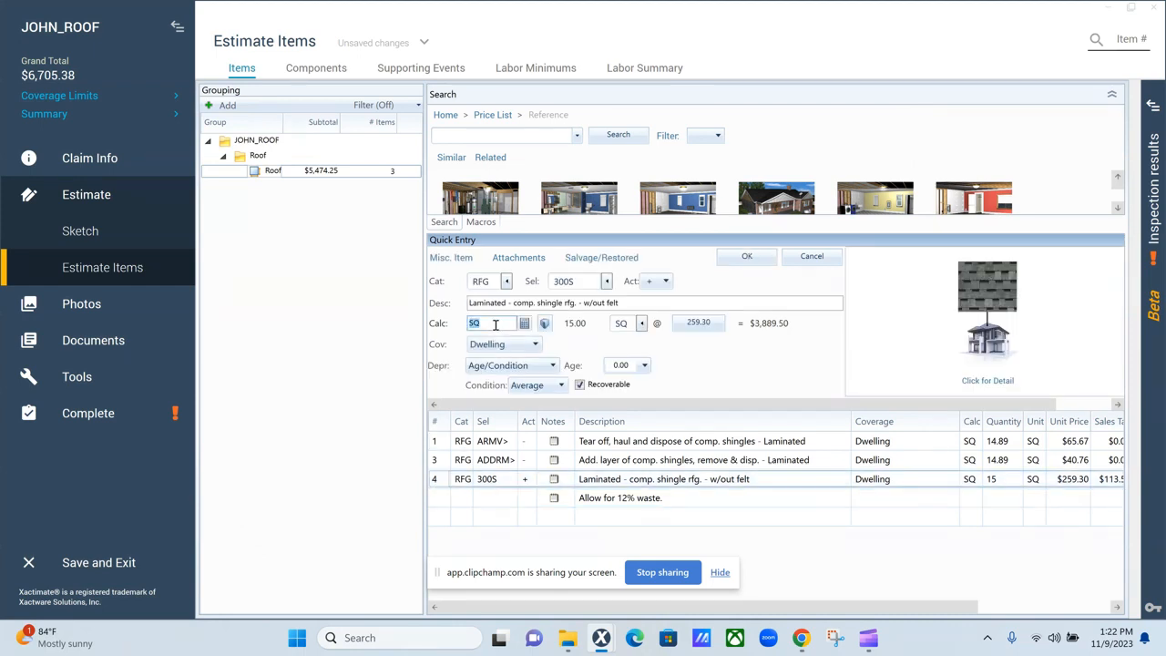
left_click(507, 323)
type(".12")
key("BackSpace")
key("BackSpace")
key("BackSpace")
type(".08")
key("BackSpace")
key("BackSpace")
type("10")
key("BackSpace")
type("2")
left_click(745, 259)
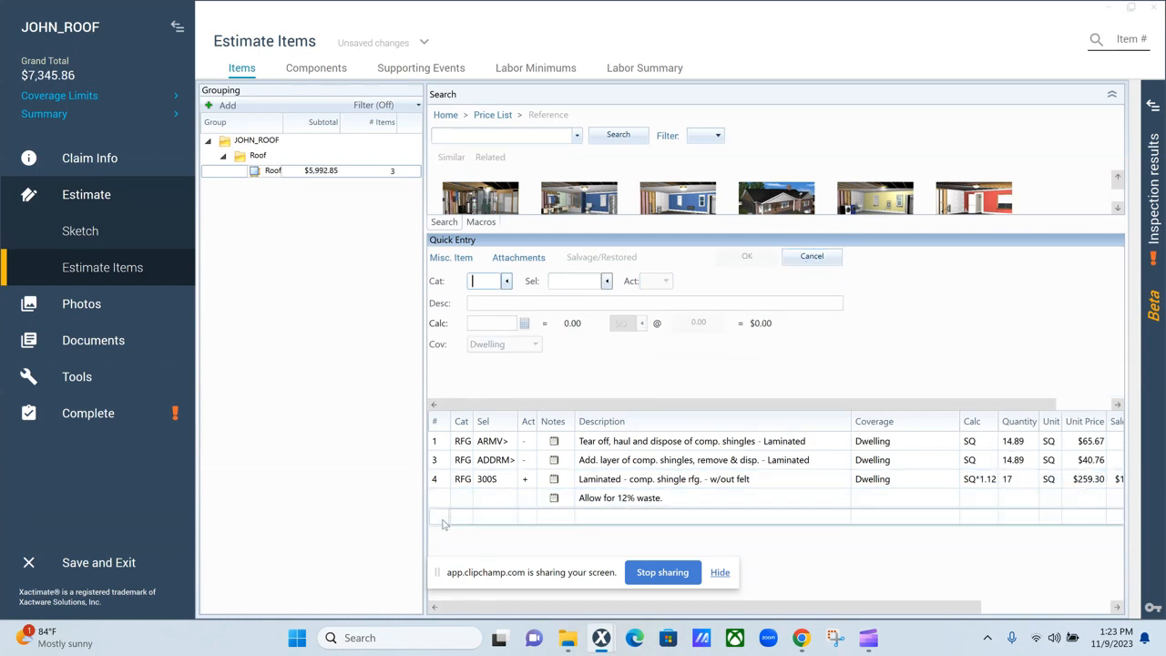
- Add the "Asphalt starter - universal starter course" item to the Roof group and set its quantity calculation to P
left_click(475, 141)
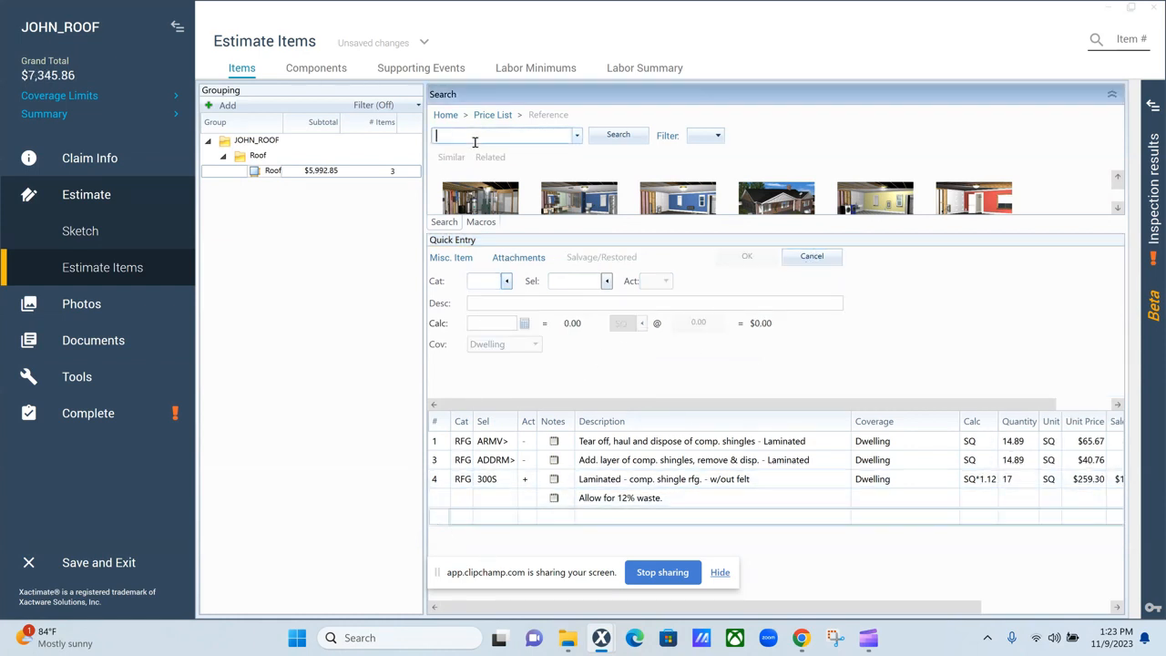
type("start")
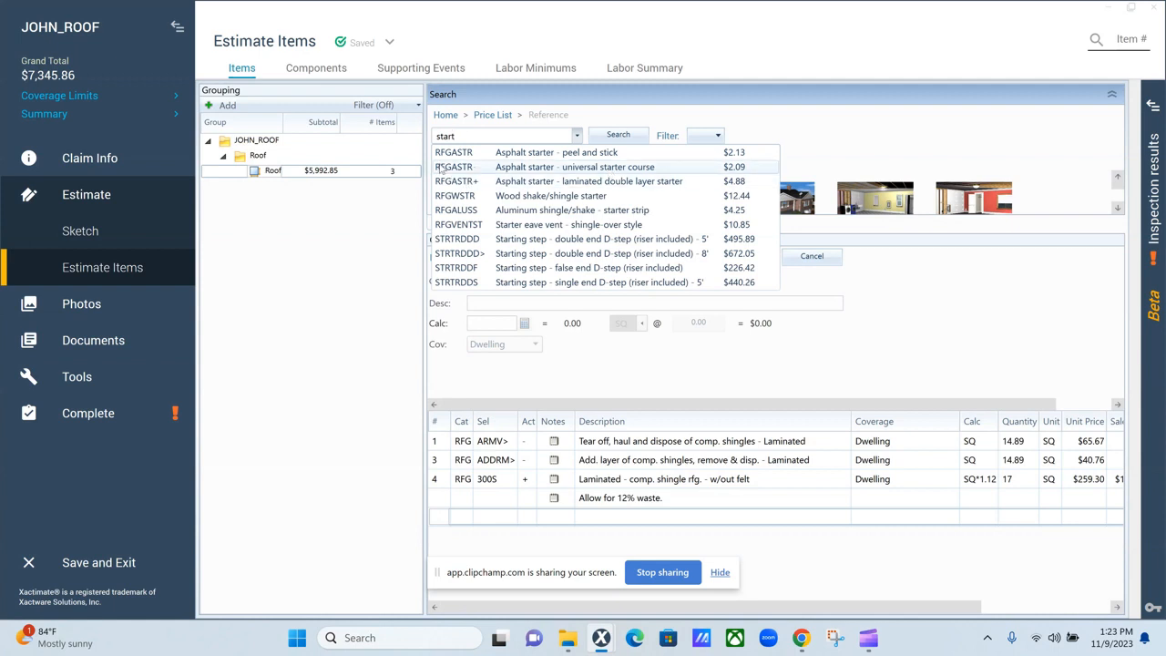
left_click(686, 173)
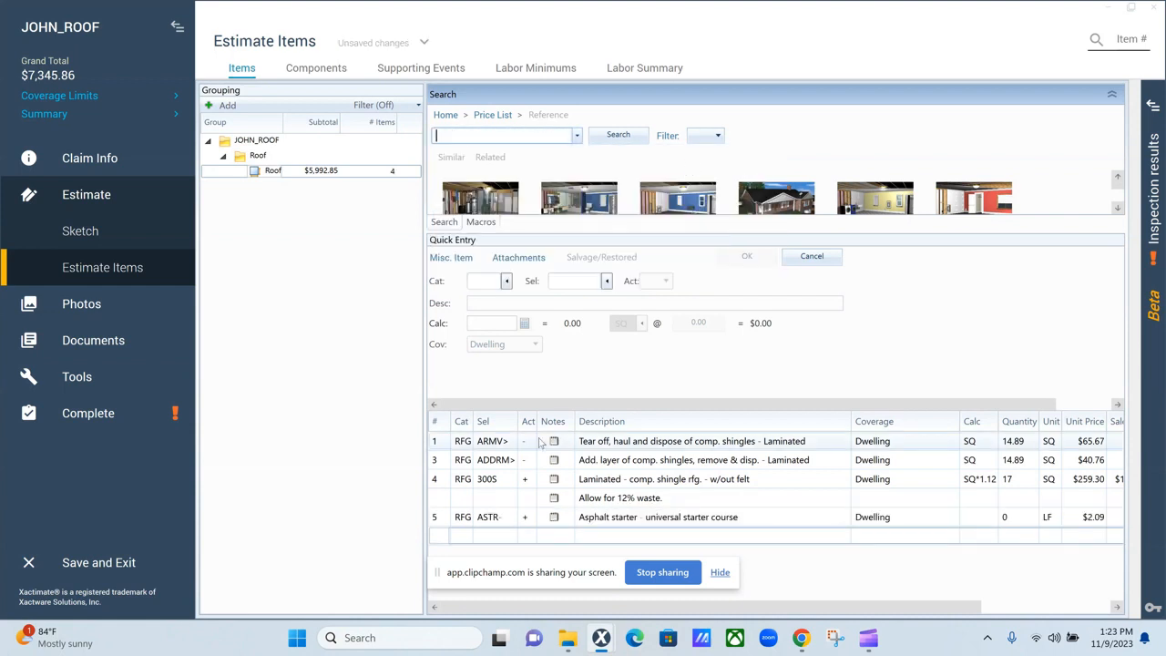
left_click(435, 527)
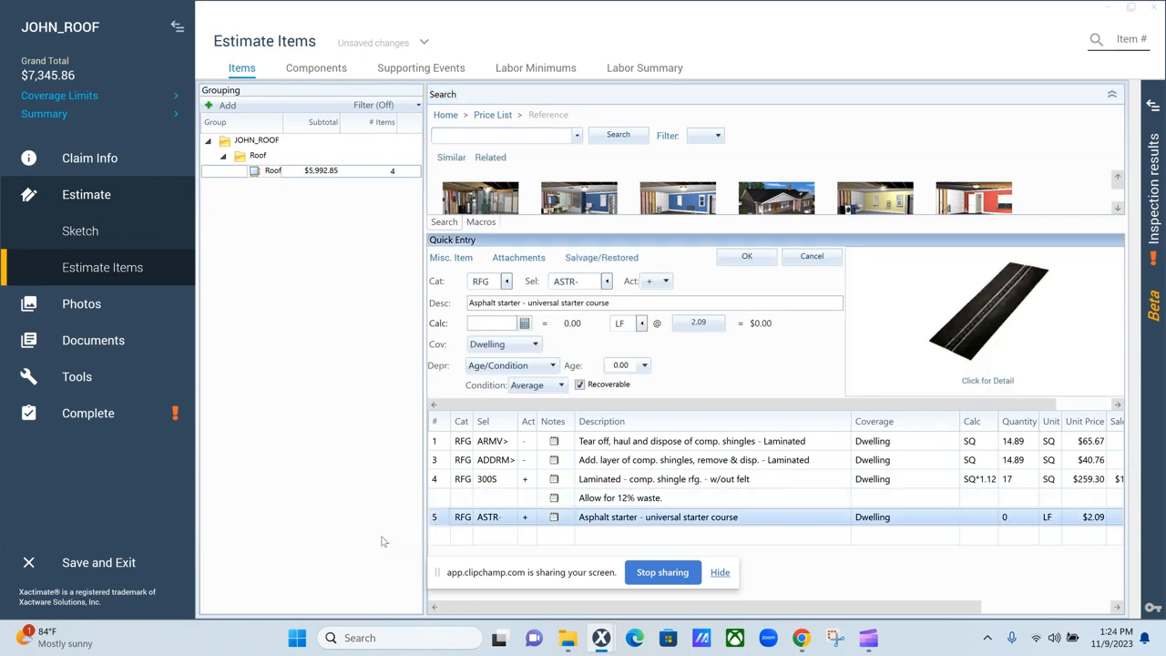
left_click(979, 517)
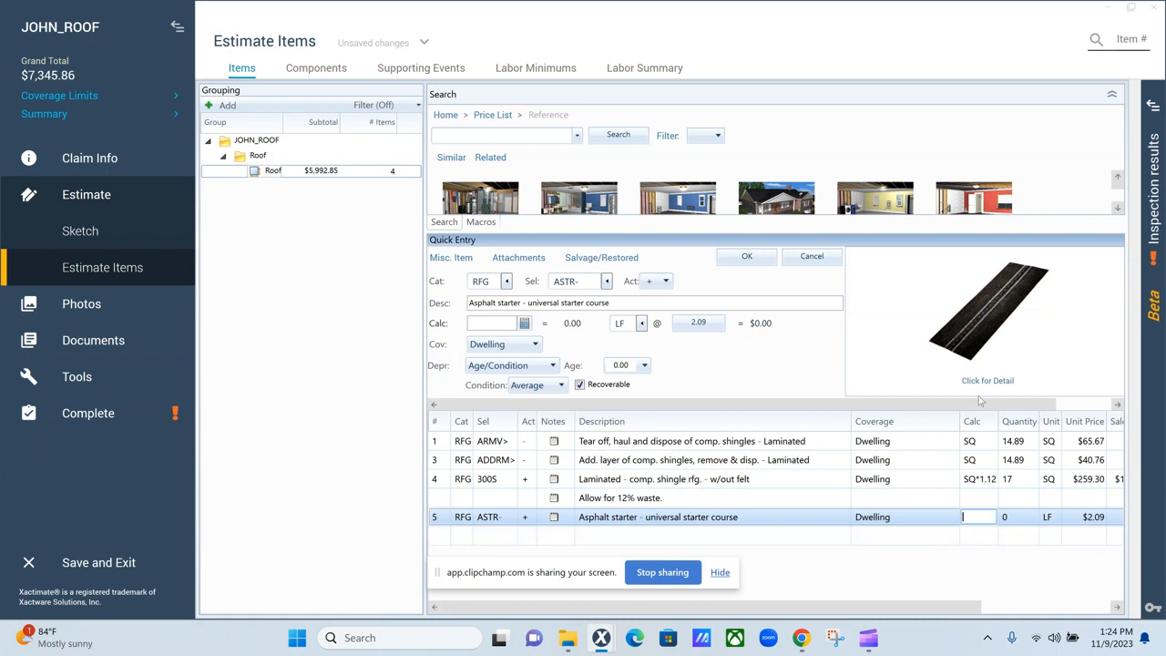
type("P")
key("Return")
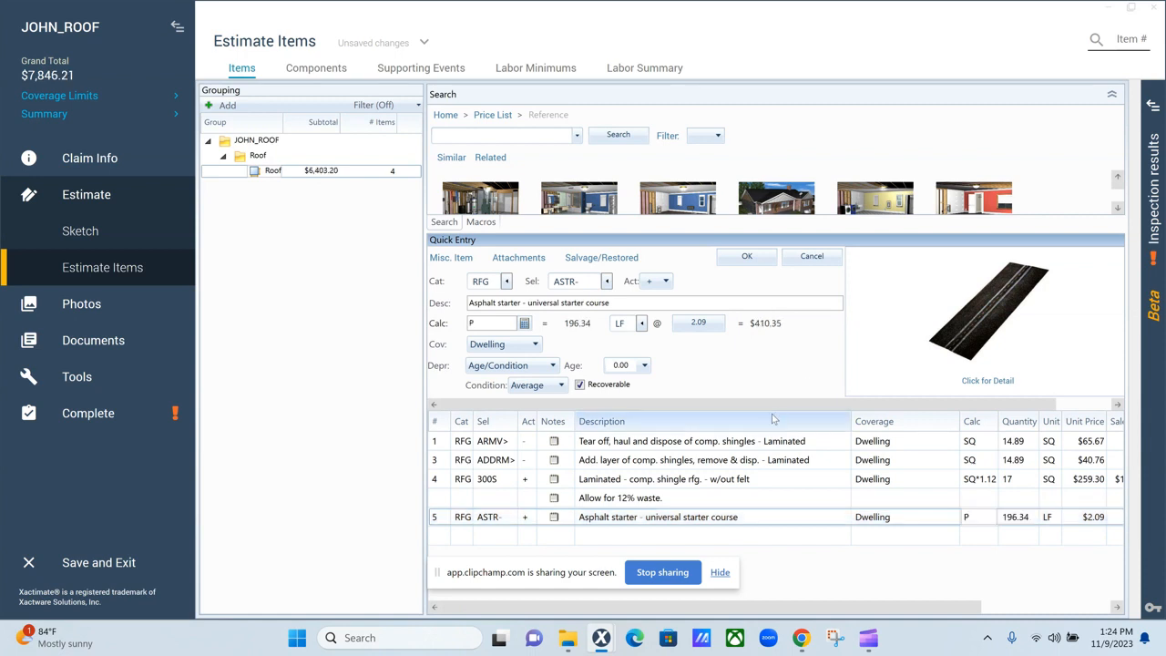
- Find felt in the price list and add the "Roofing felt - 15 lb." item (RFG FELT15) to the Roof group
left_click(450, 534)
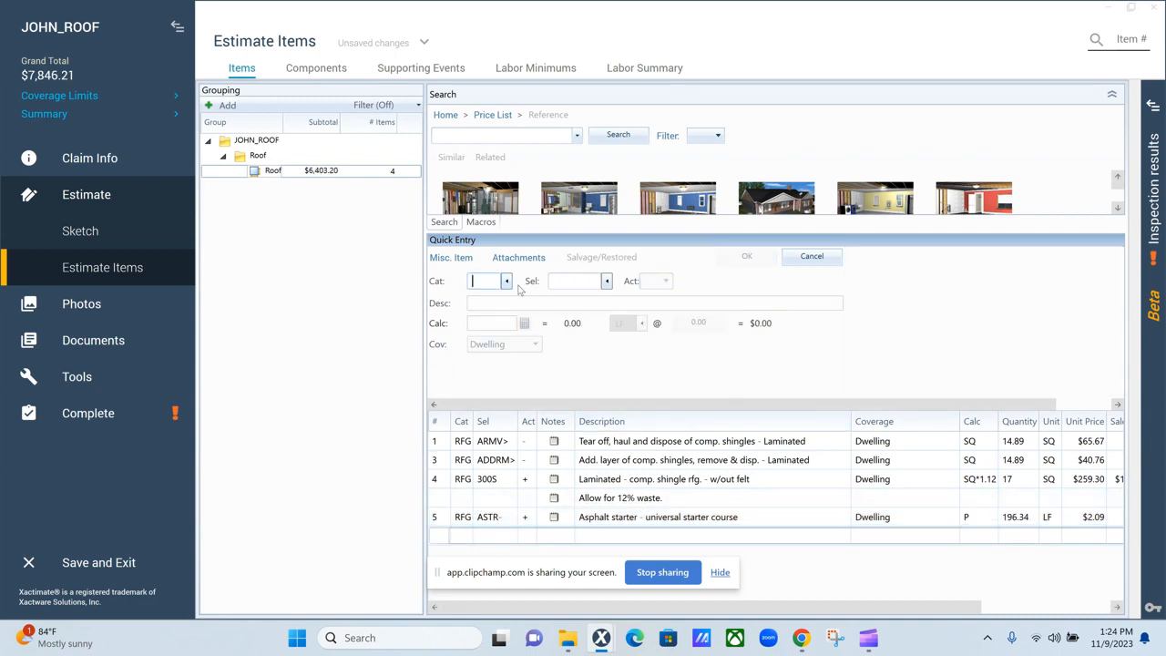
left_click(469, 139)
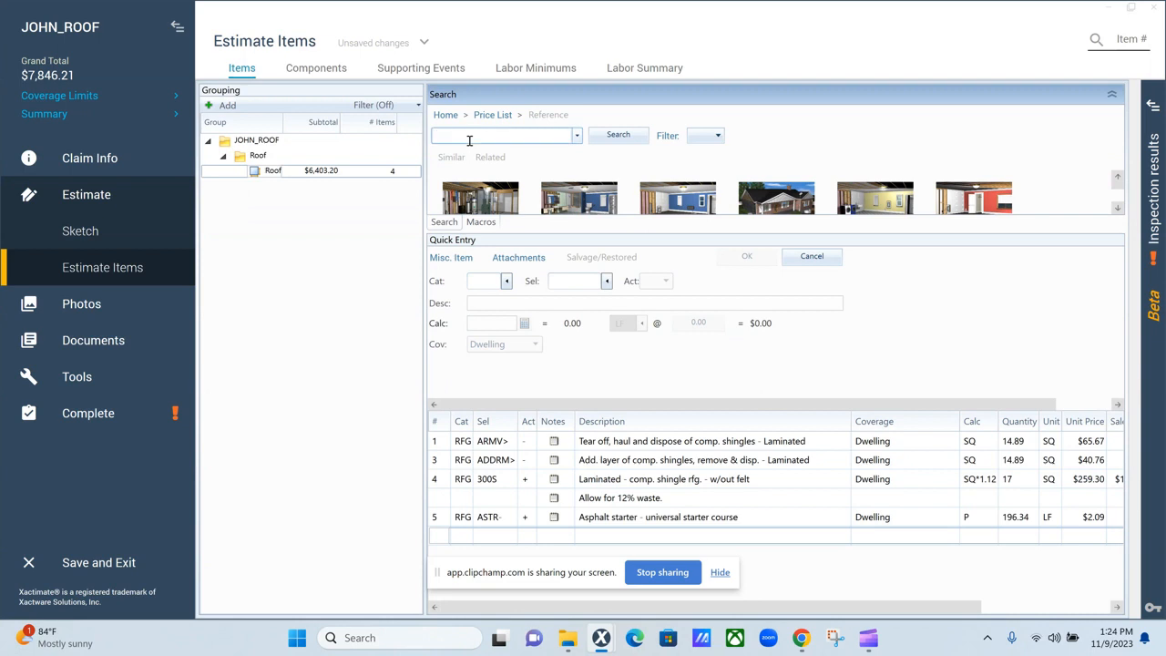
type("felt")
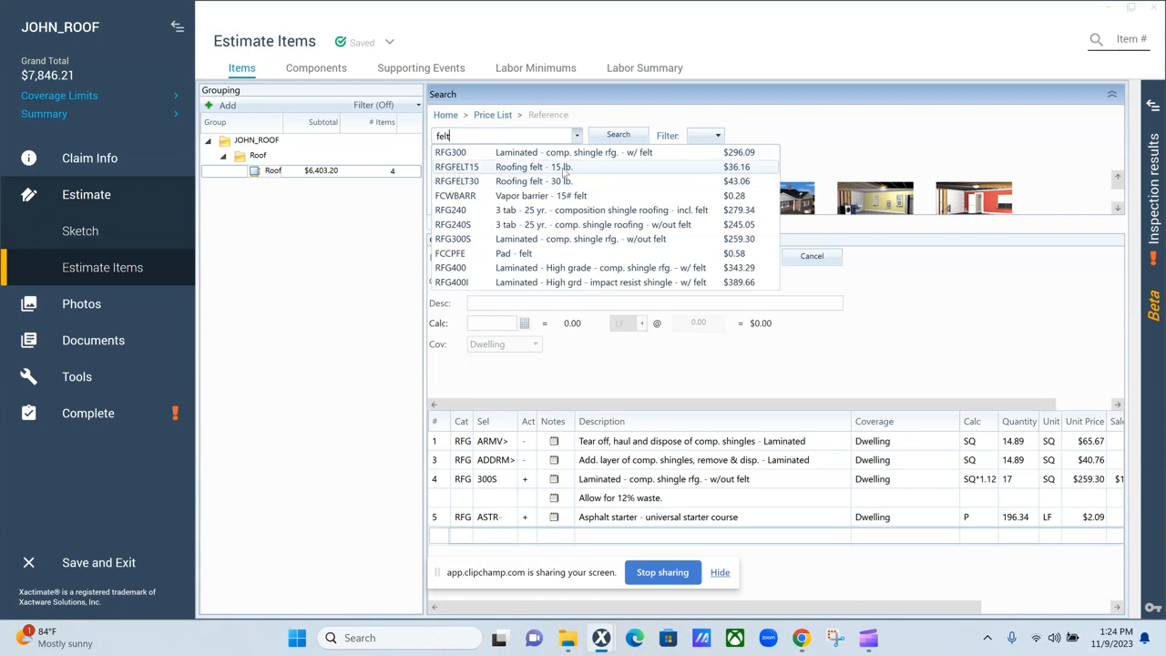
left_click(451, 168)
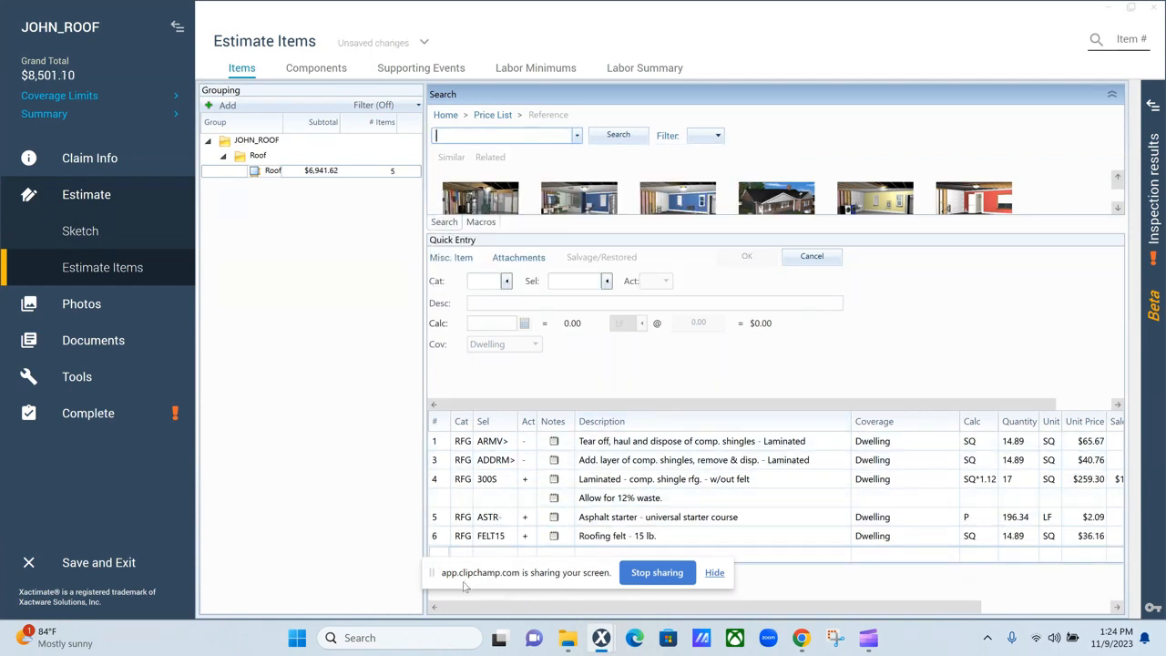
- Search the price list for "ice and" and add the "Ice & water barrier" item (RFG IWS) to the Roof group
left_click_drag(464, 587, 23, 276)
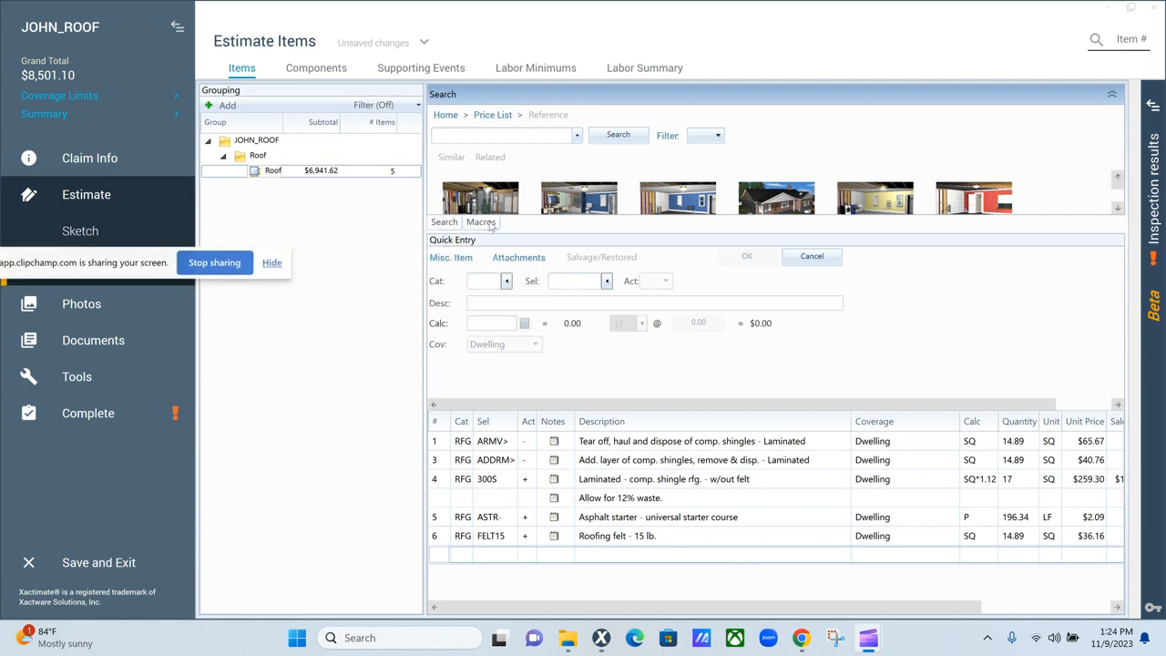
left_click(495, 135)
type("ice and")
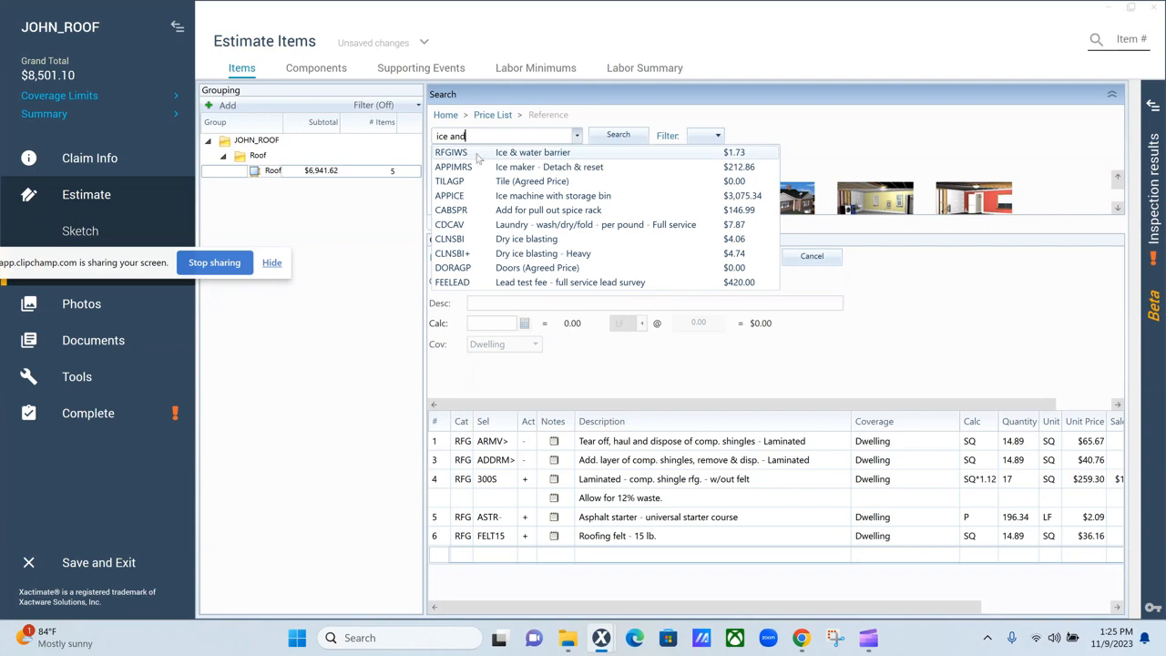
left_click(473, 153)
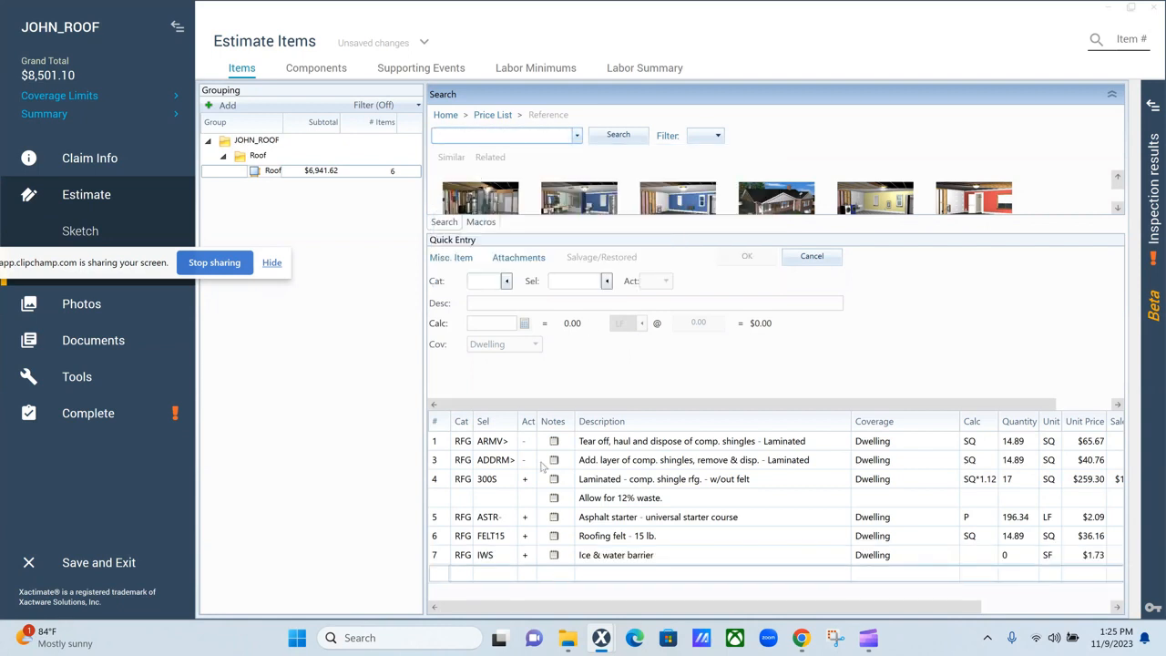
- Set the ice & water barrier item's quantity calculation to EAVE+RAKE
left_click(970, 556)
type("EAVE")
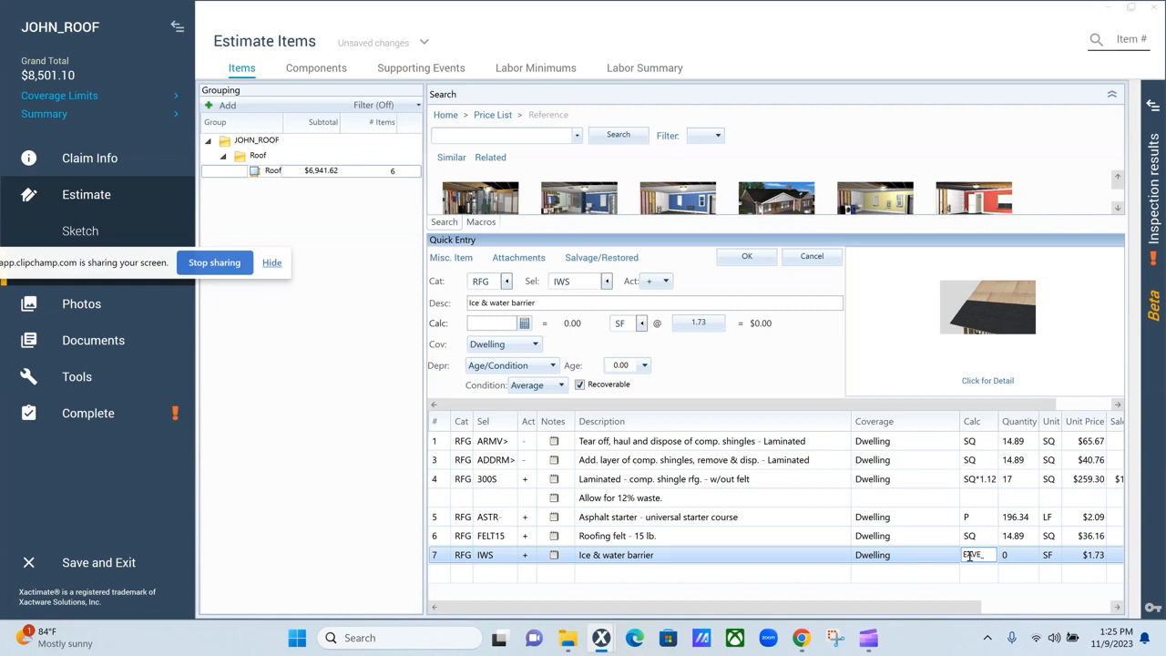
type("+RAKE")
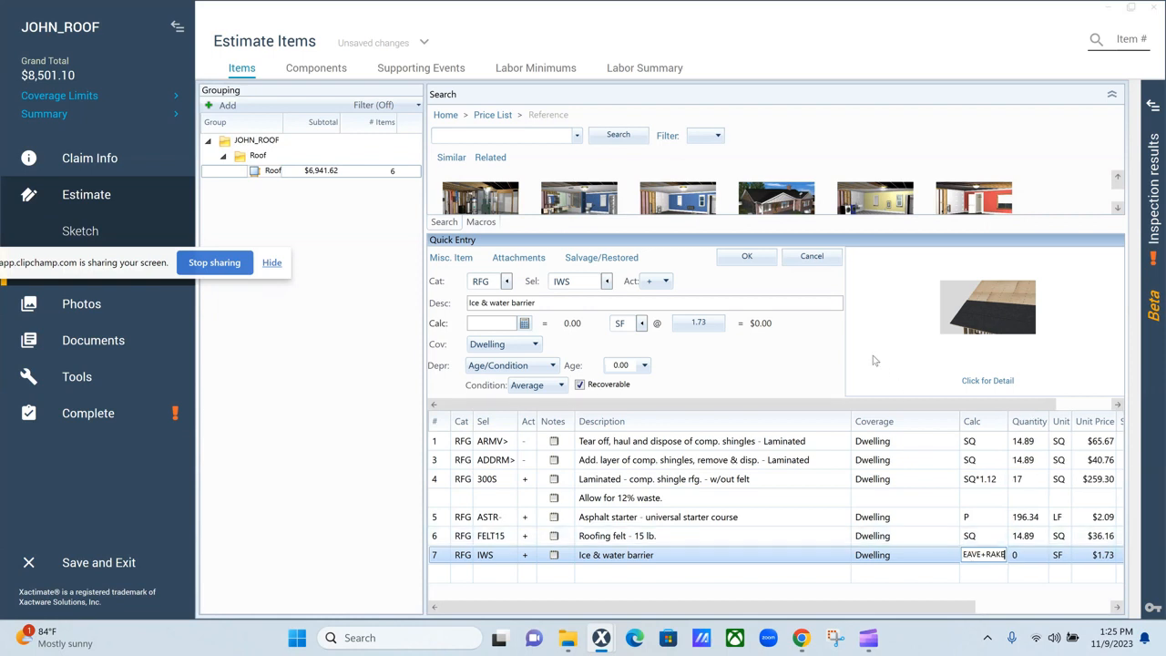
key("Return")
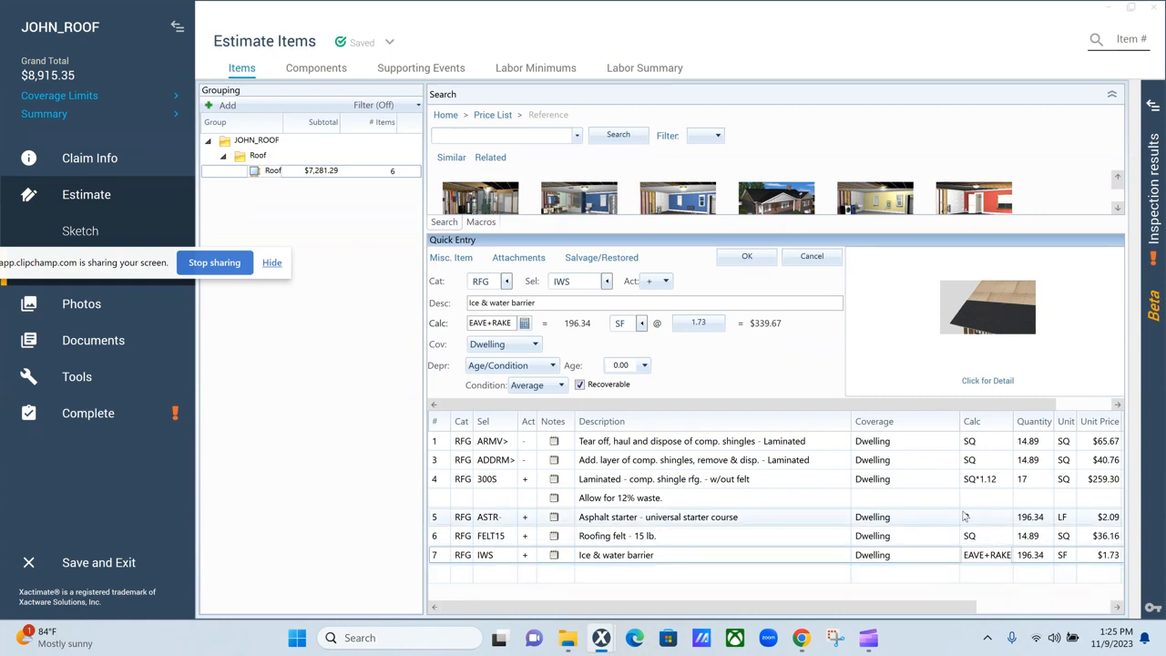
- Replace the ice & water barrier item's quantity calculation with P
left_click(990, 557)
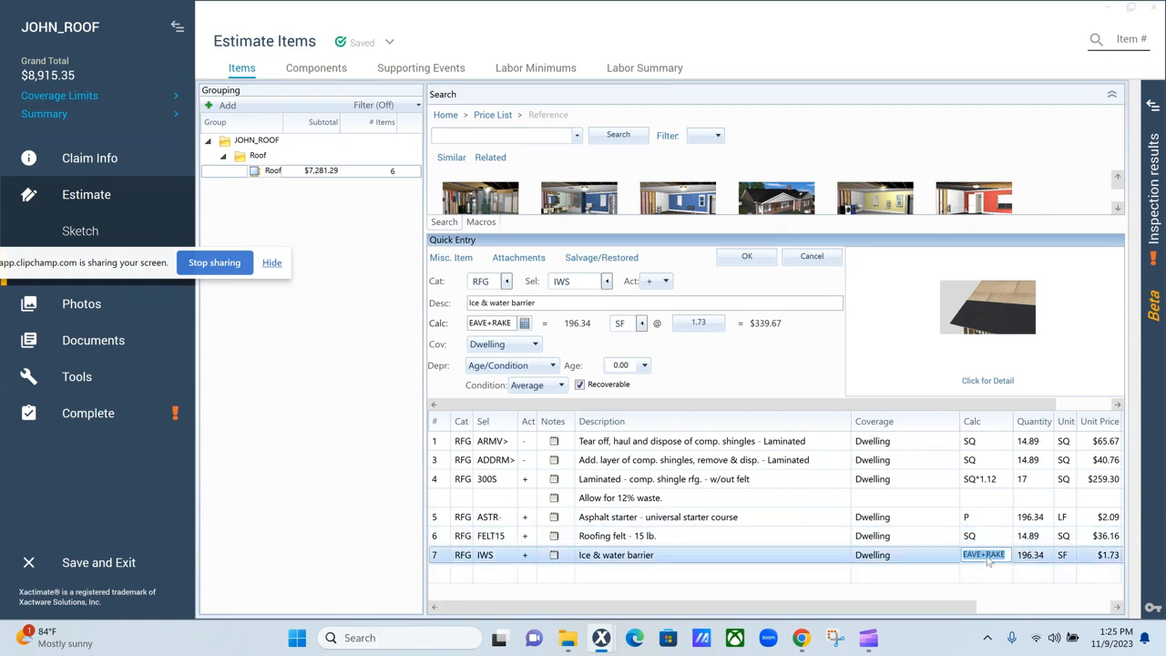
type("P")
key("Return")
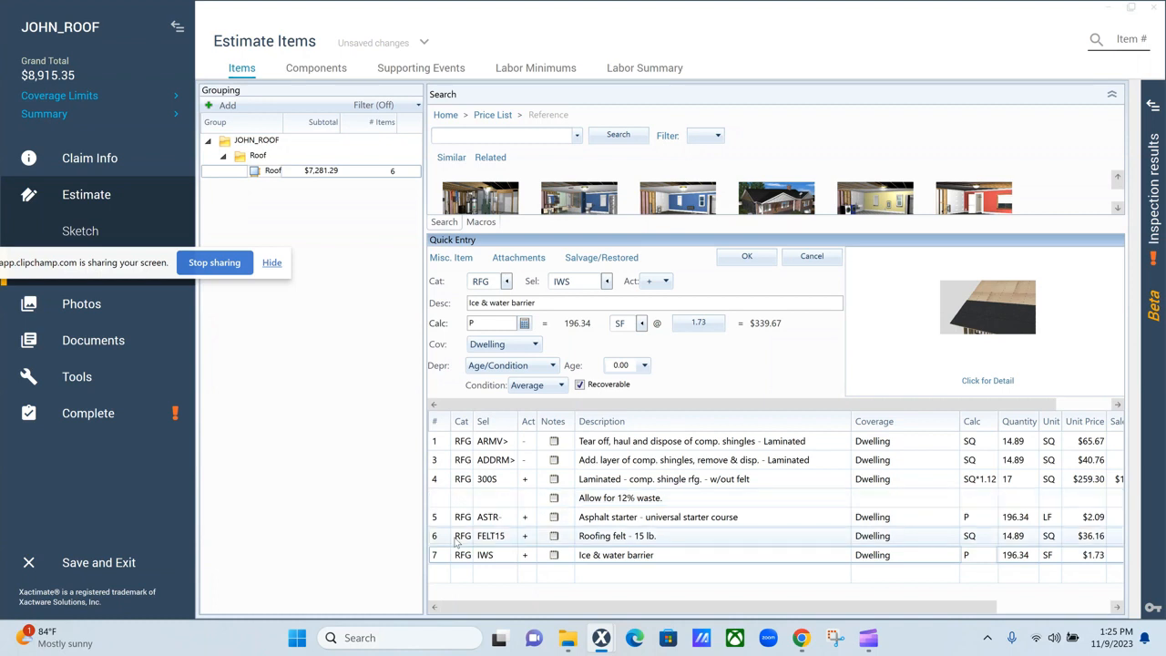
- Search the price list for "drip" and add the plain "Drip edge" item (RFG DRIP) to the Roof group
left_click(438, 569)
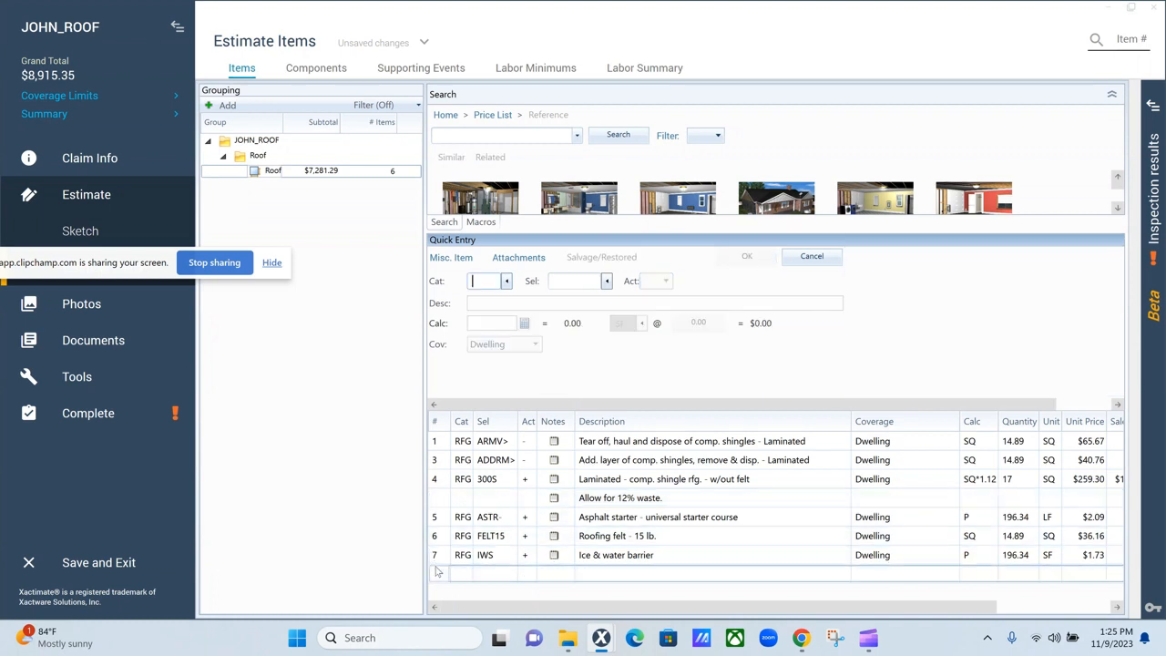
left_click(440, 135)
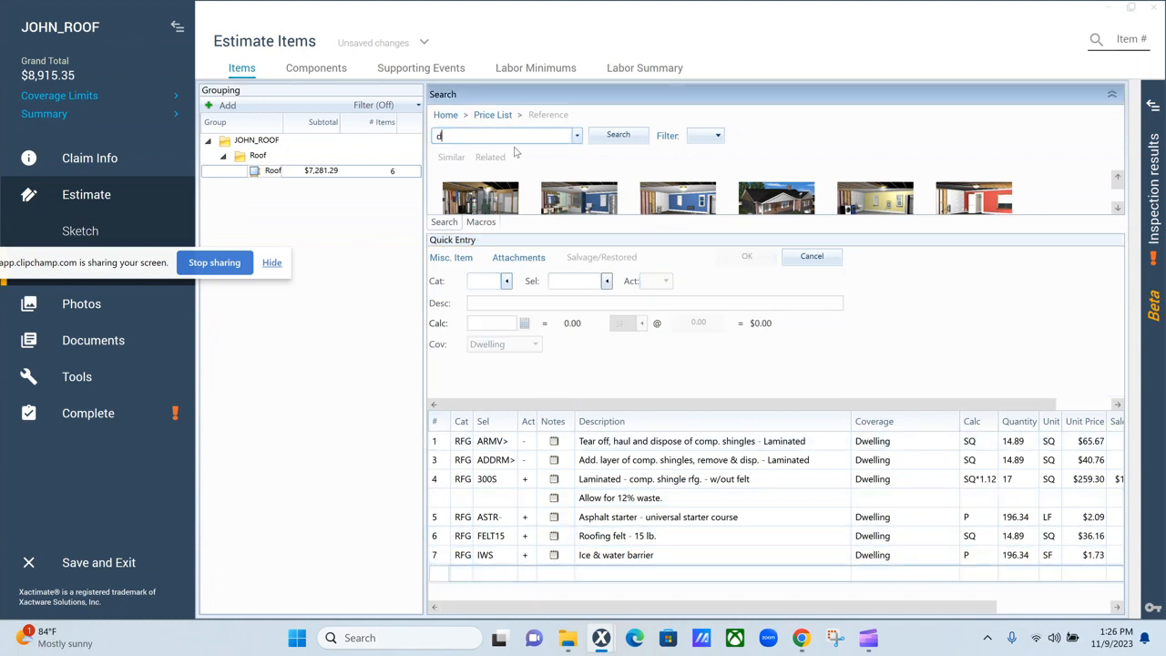
type("drip")
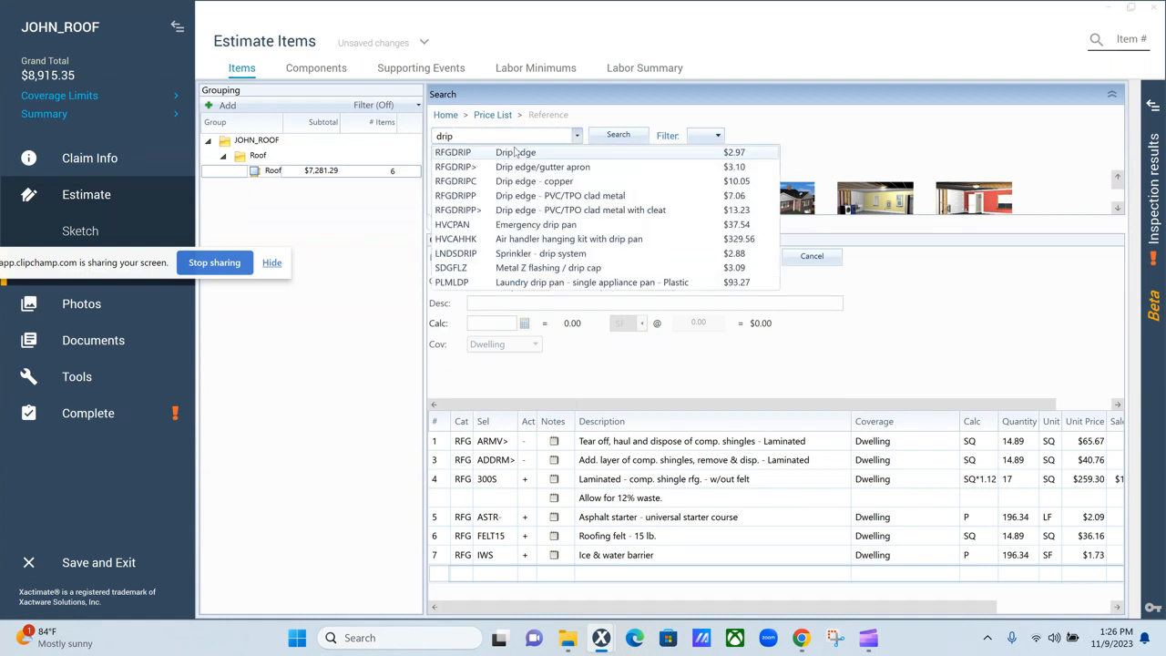
left_click(518, 153)
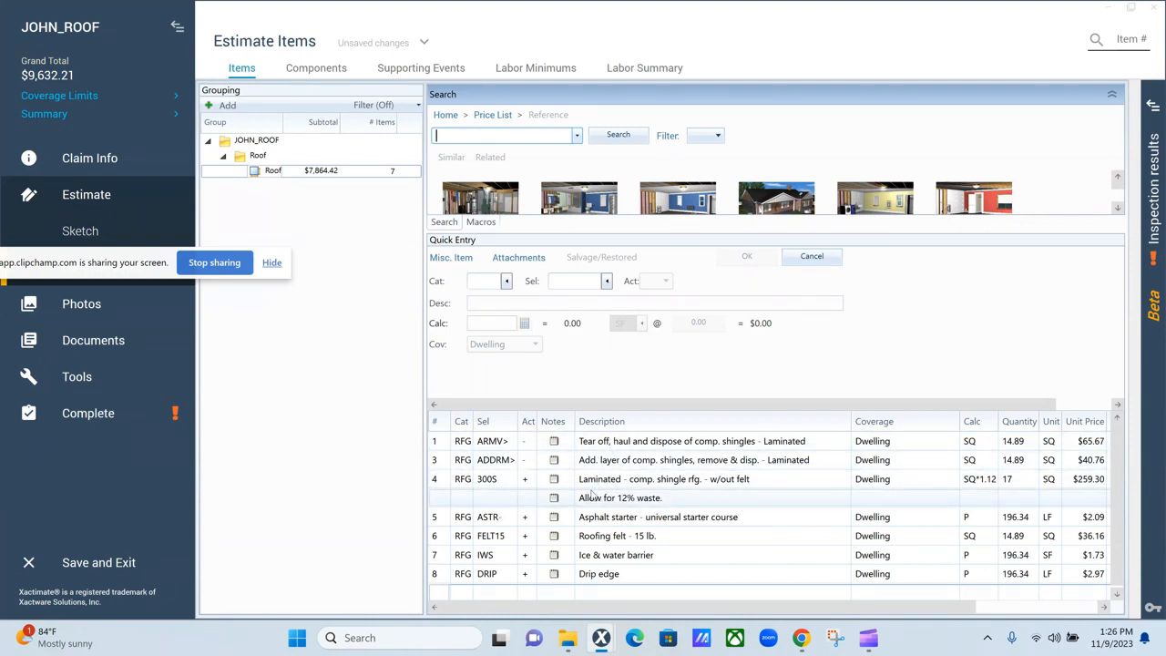
- Search the price list for "hip" and add the "Hip / Ridge cap - cut from 3 tab - composition shingles" item to the Roof group
left_click(436, 462)
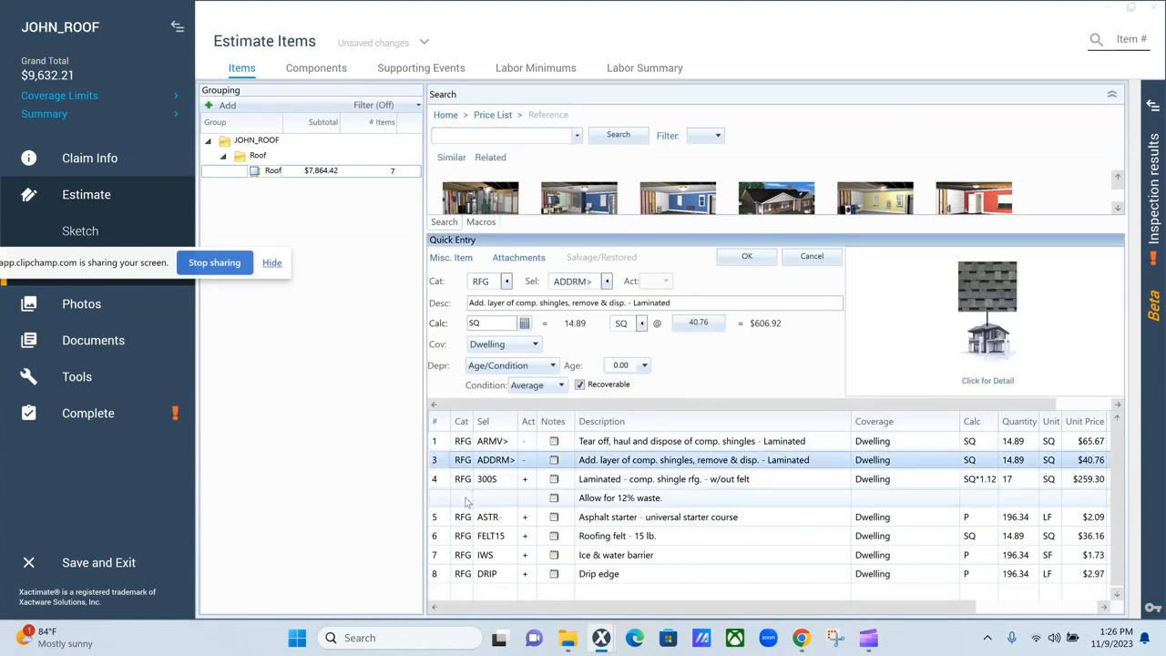
scroll(470, 502, "down", 1)
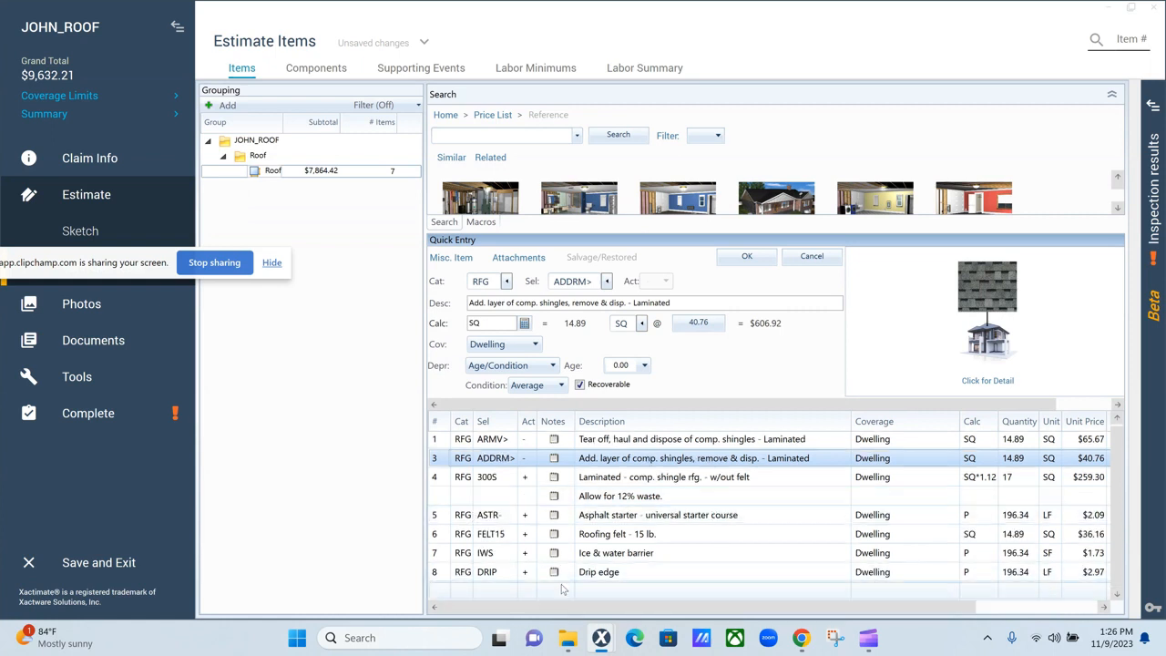
left_click(434, 599)
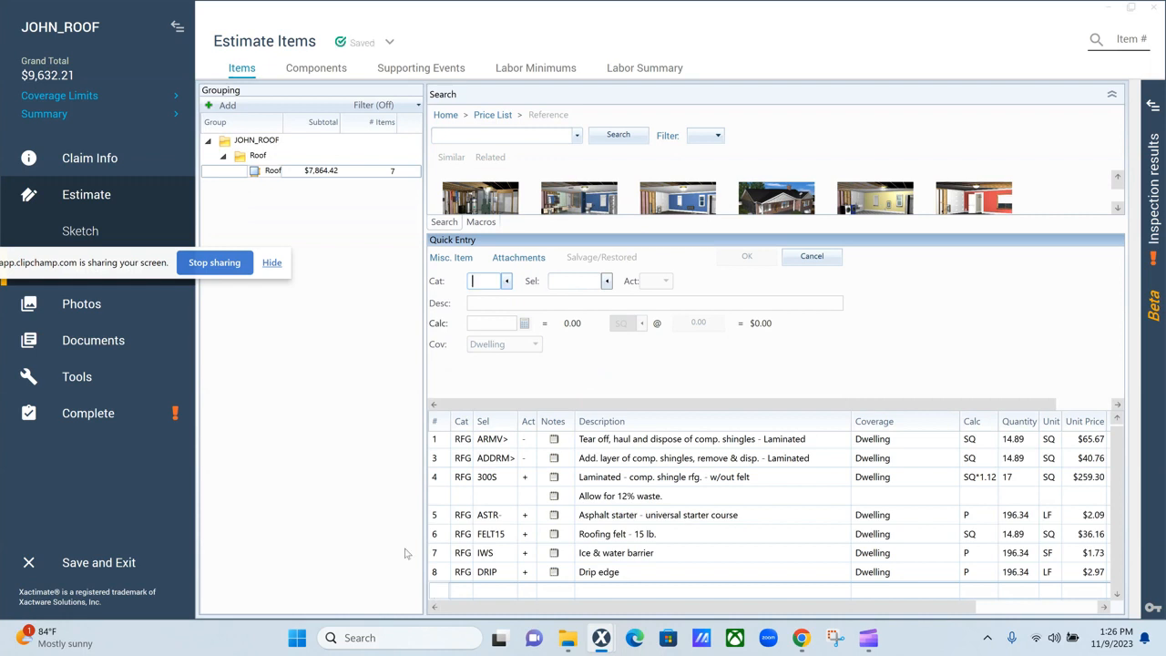
left_click(467, 134)
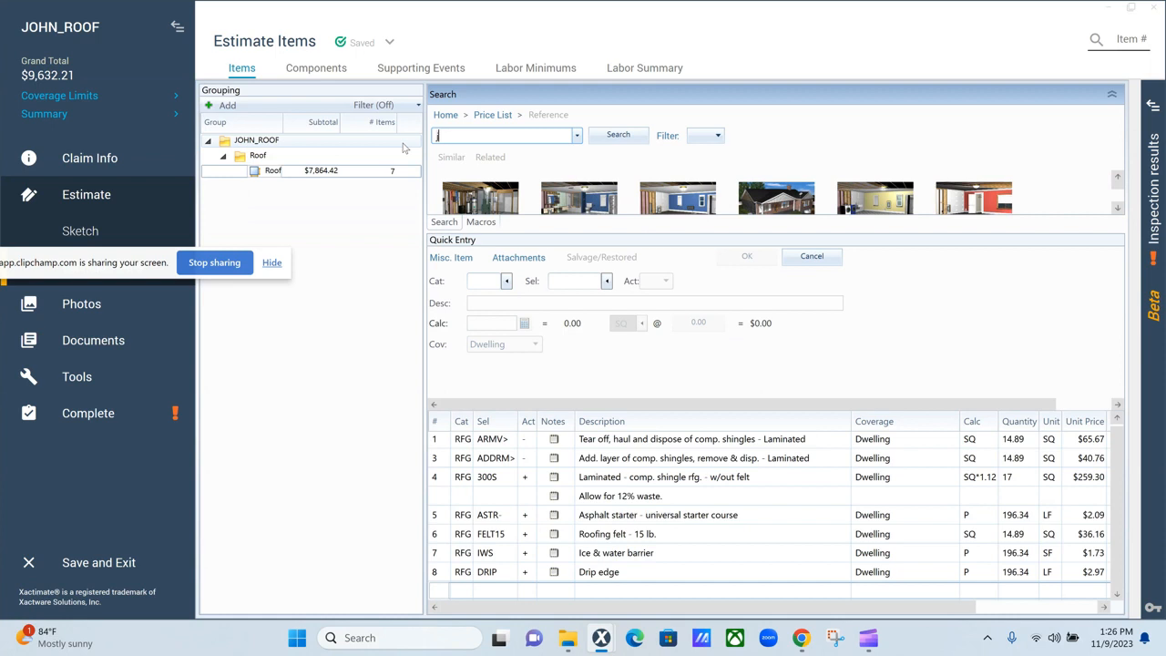
key("BackSpace")
key("BackSpace")
key("BackSpace")
type("hip")
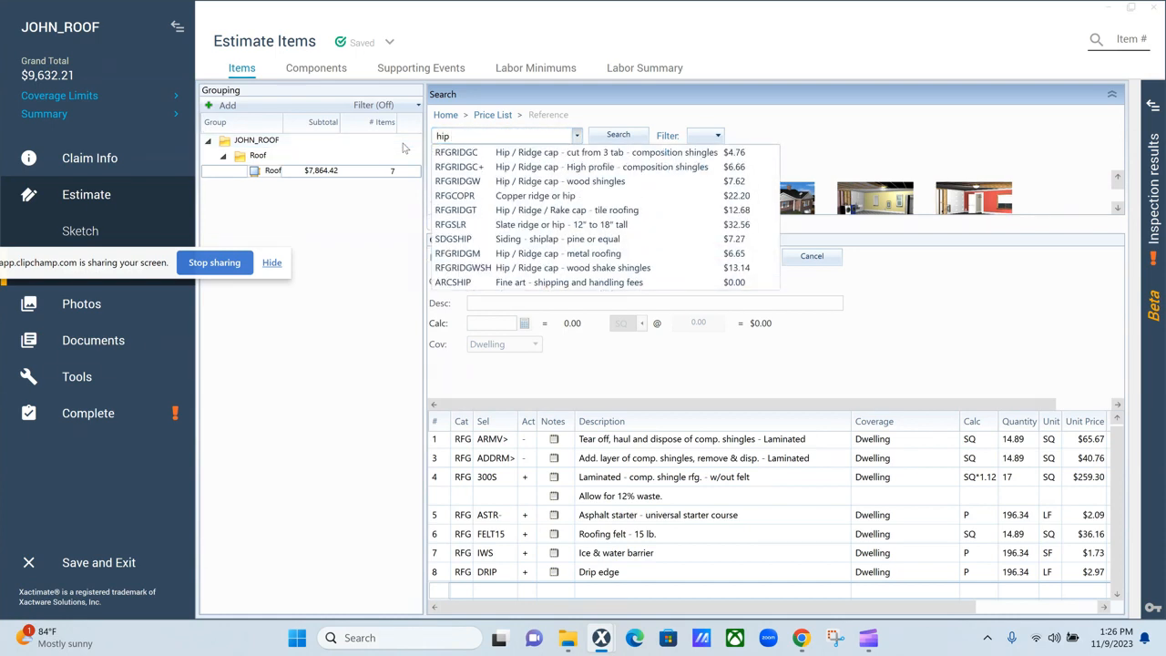
left_click(473, 155)
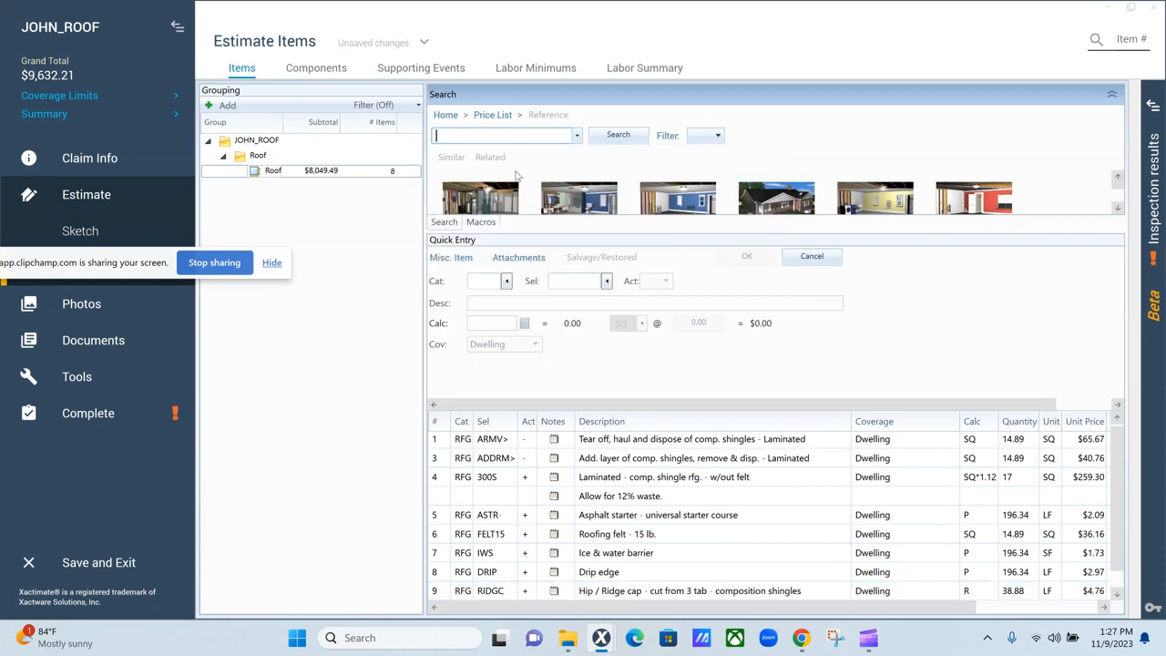
- Check the ridge and hip lines in the roof sketch and set the hip / ridge cap item's quantity calculation to R+HIP
left_click(430, 593)
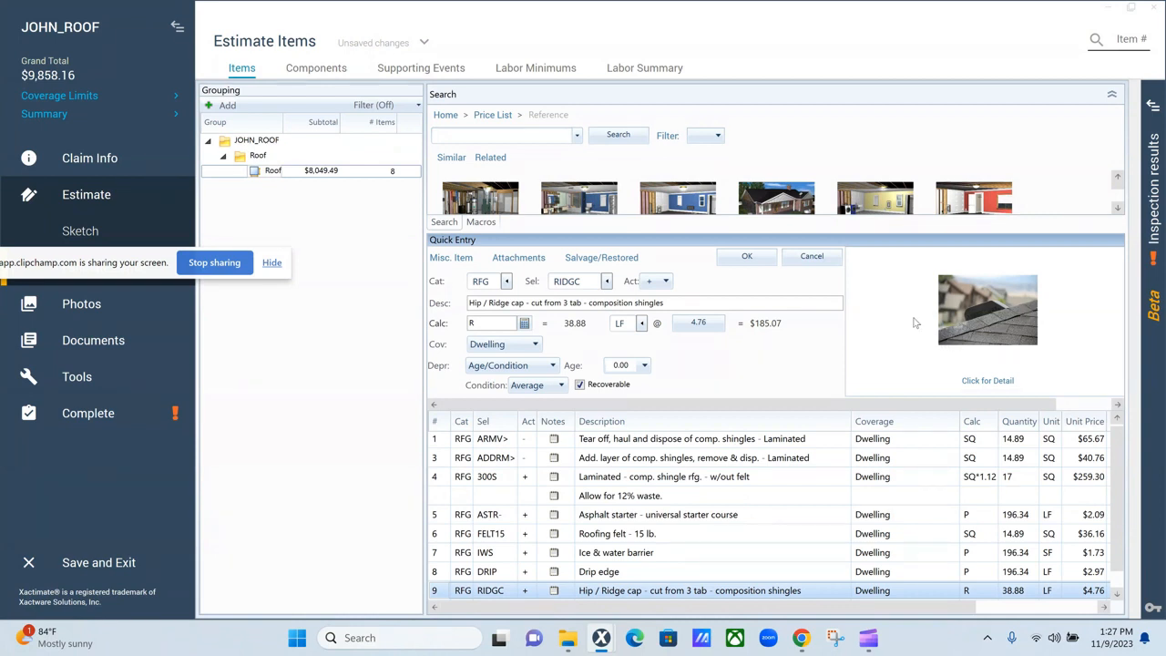
left_click_drag(76, 269, 72, 408)
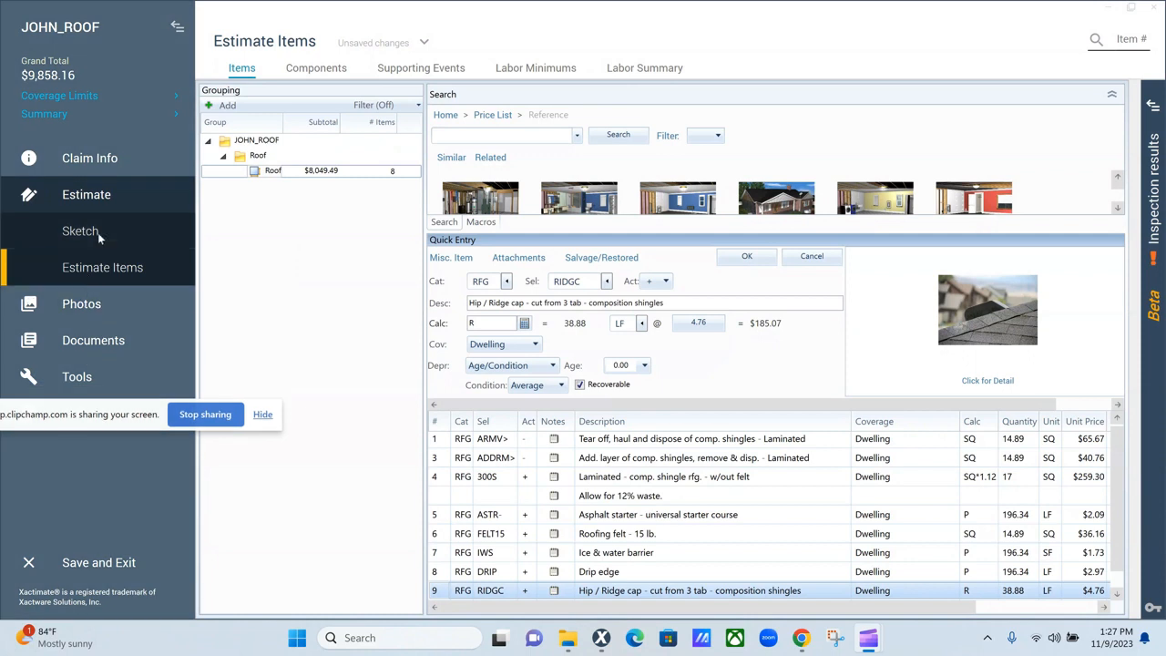
left_click(105, 239)
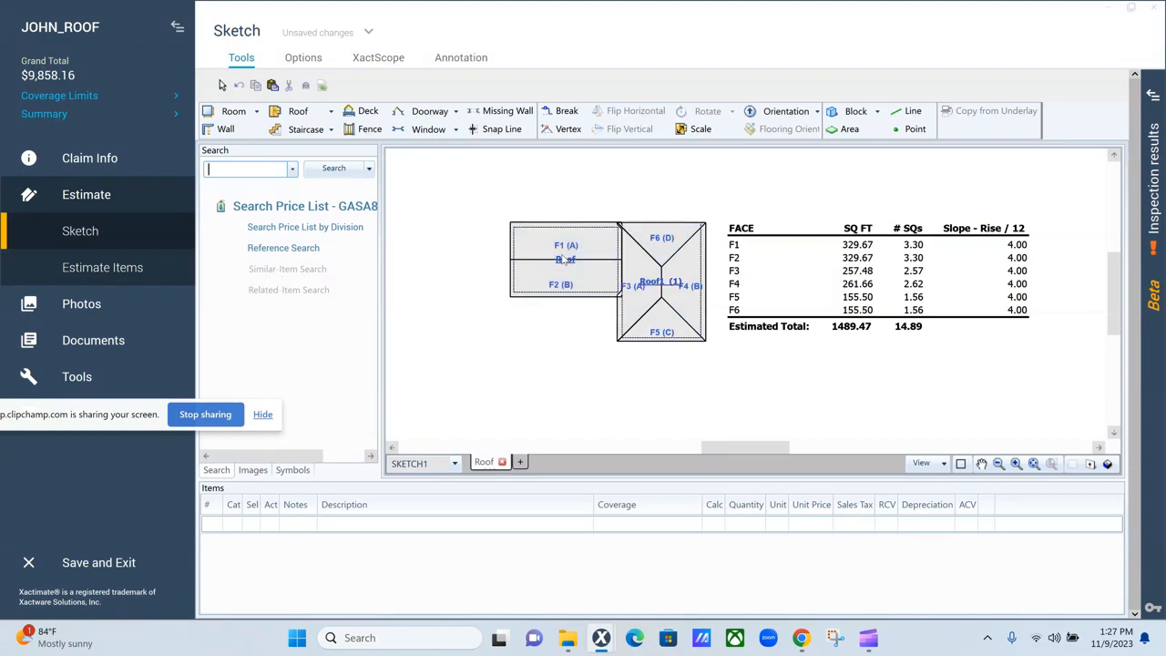
left_click(88, 270)
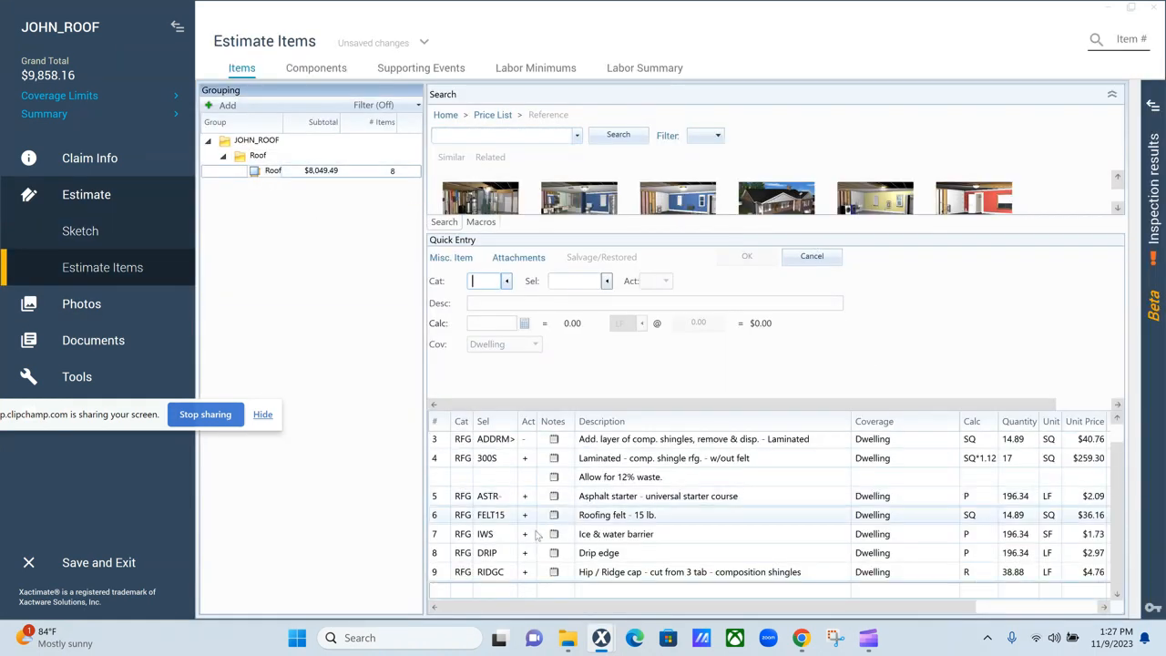
left_click(468, 572)
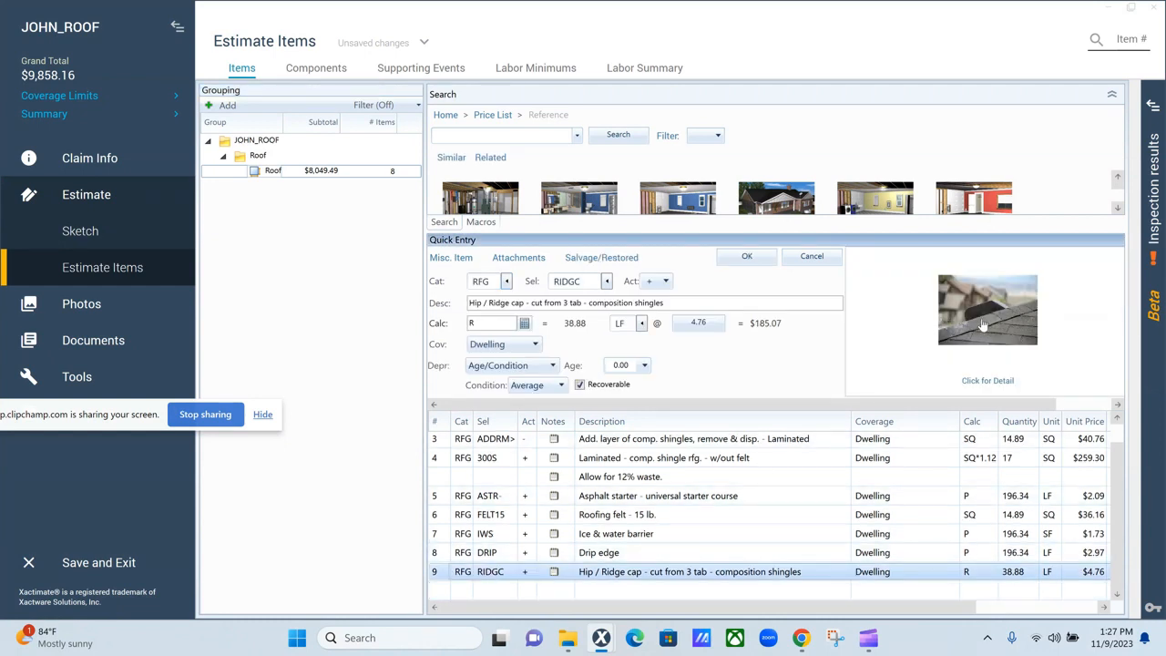
left_click(980, 572)
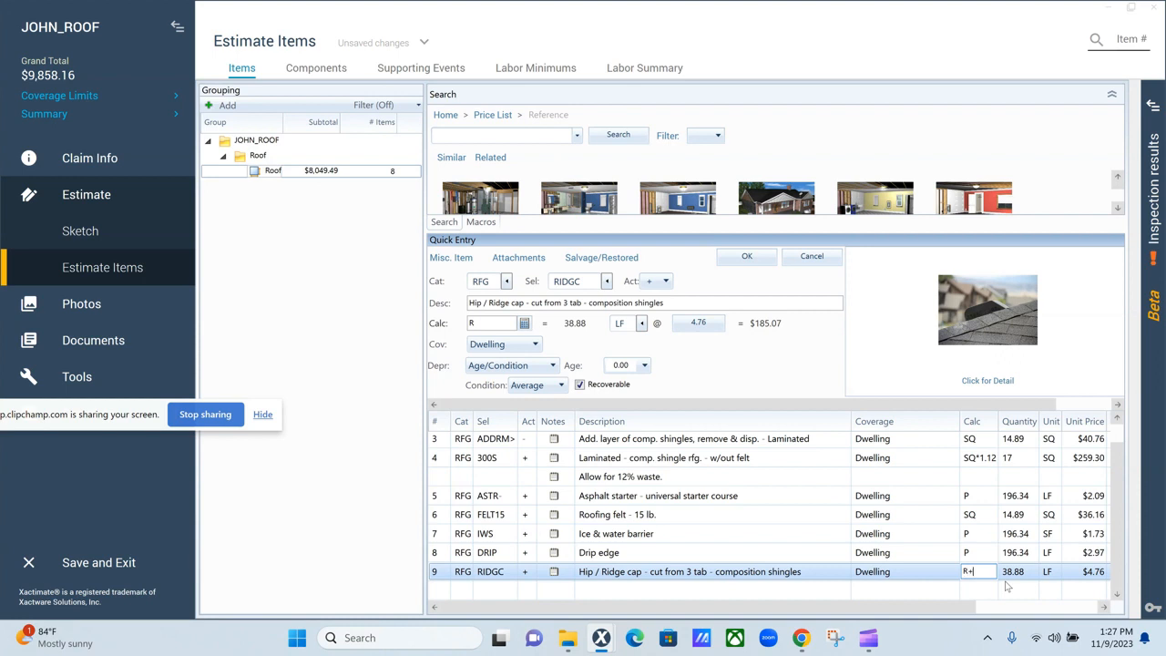
type("+HIP")
key("Return")
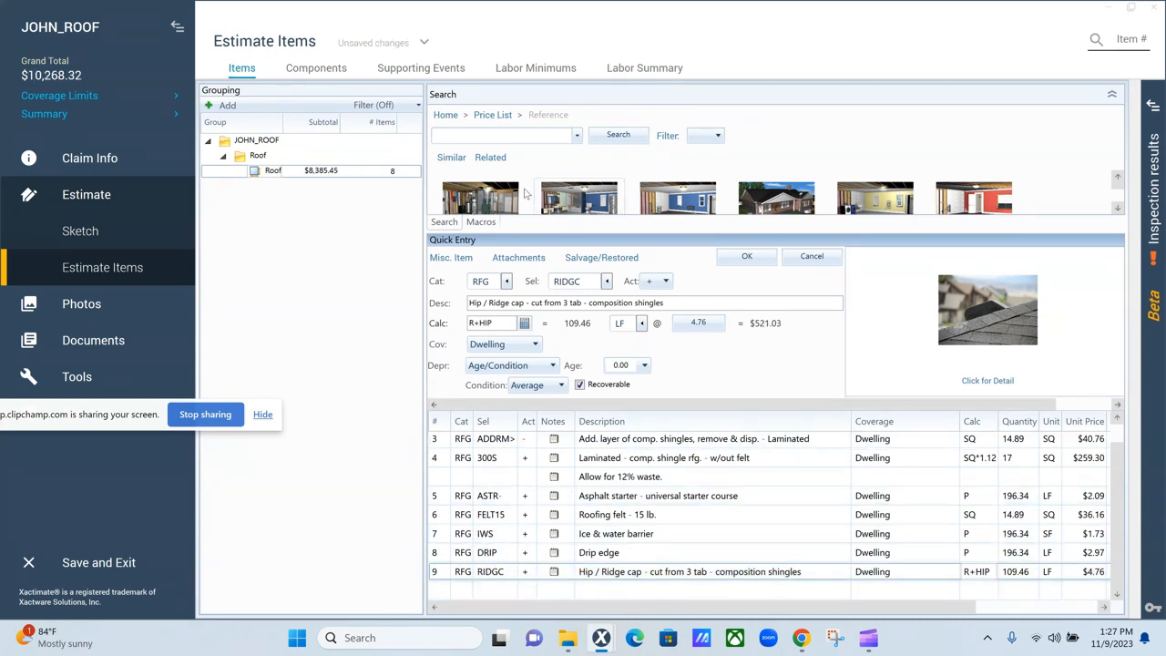
left_click(496, 141)
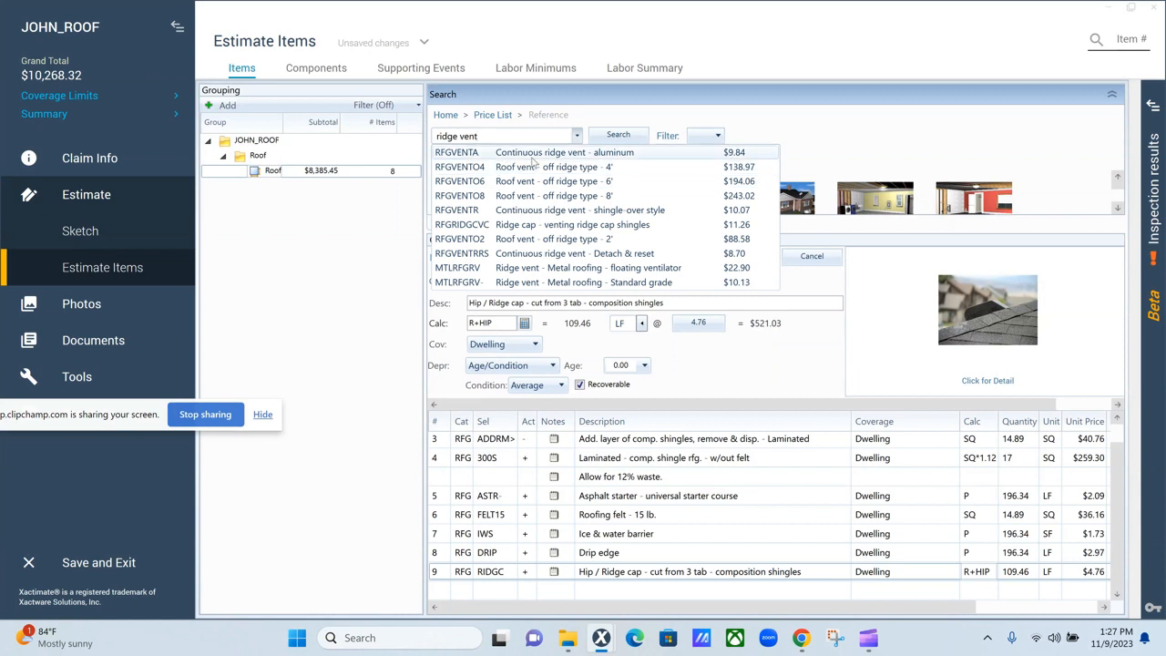
left_click(532, 158)
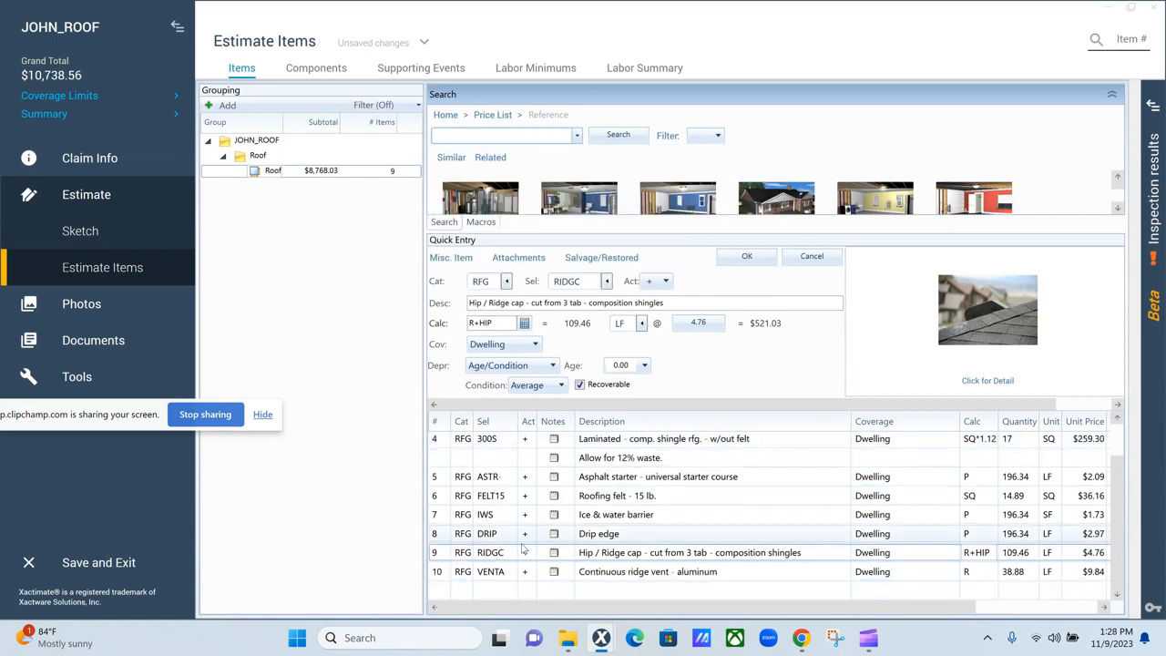
left_click(446, 576)
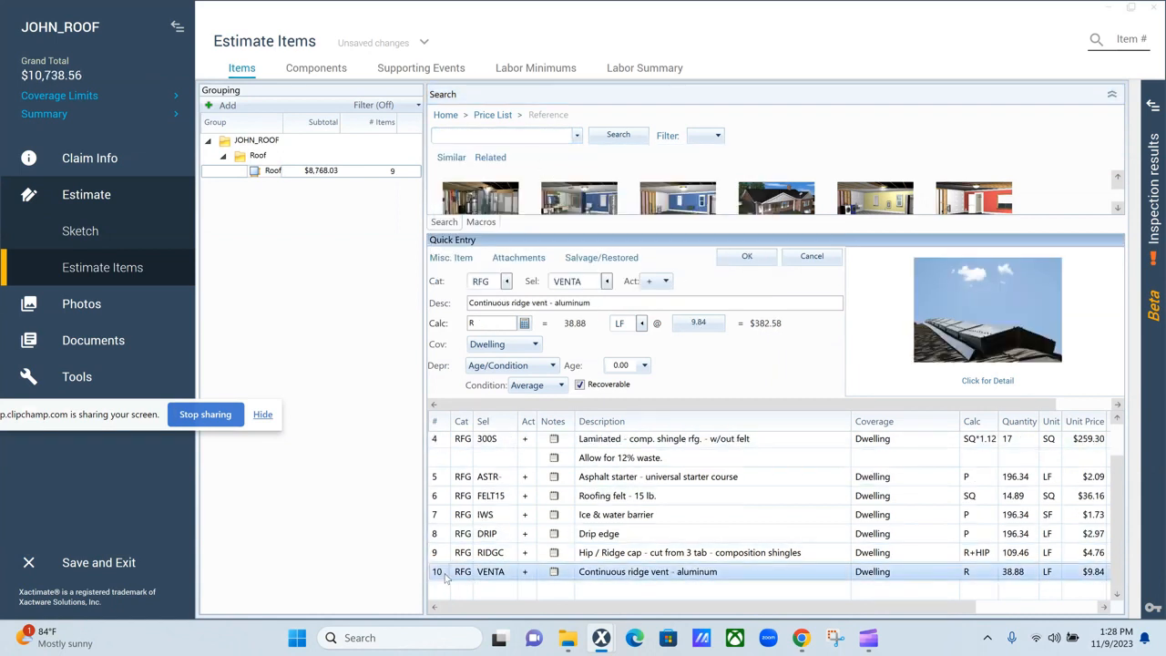
right_click(446, 577)
left_click(491, 376)
- Search the price list for "ridge vent", add "Continuous ridge vent - shingle-over style" to the Roof group and check its picture and the roof sketch
left_click(491, 137)
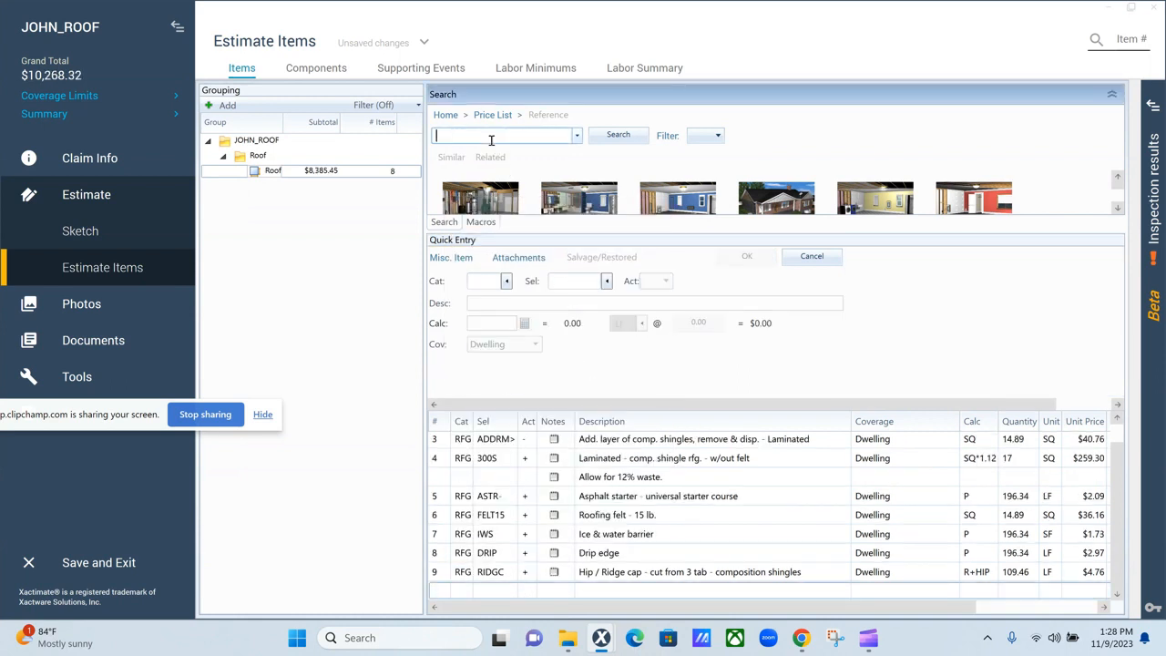
type("ridge vent")
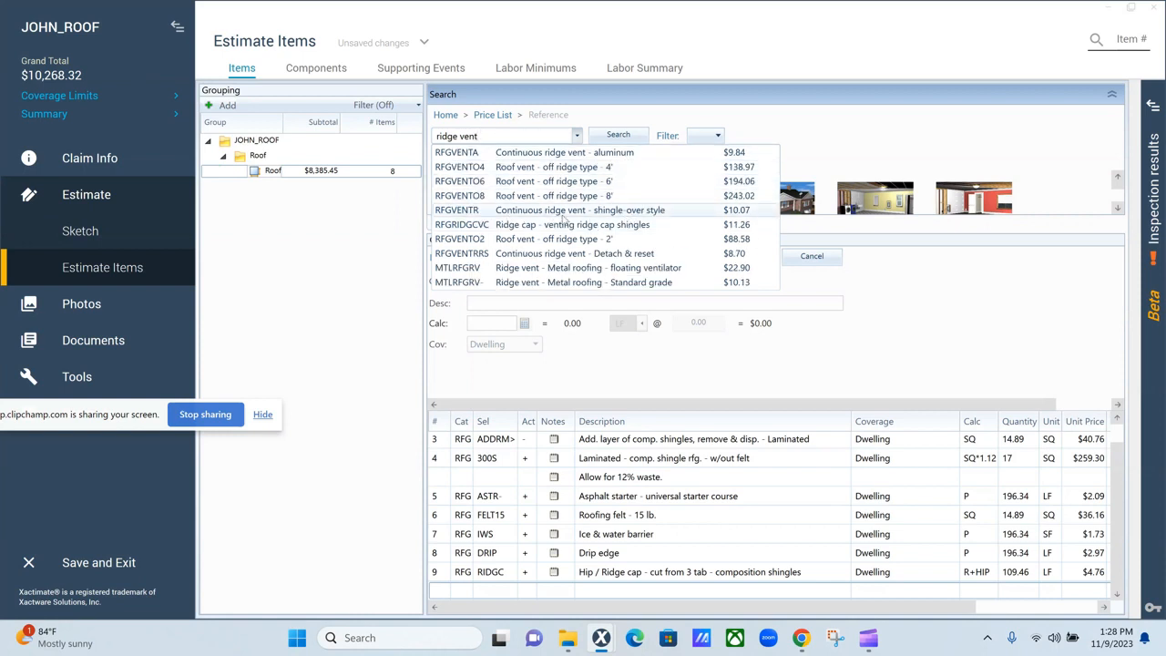
left_click(654, 212)
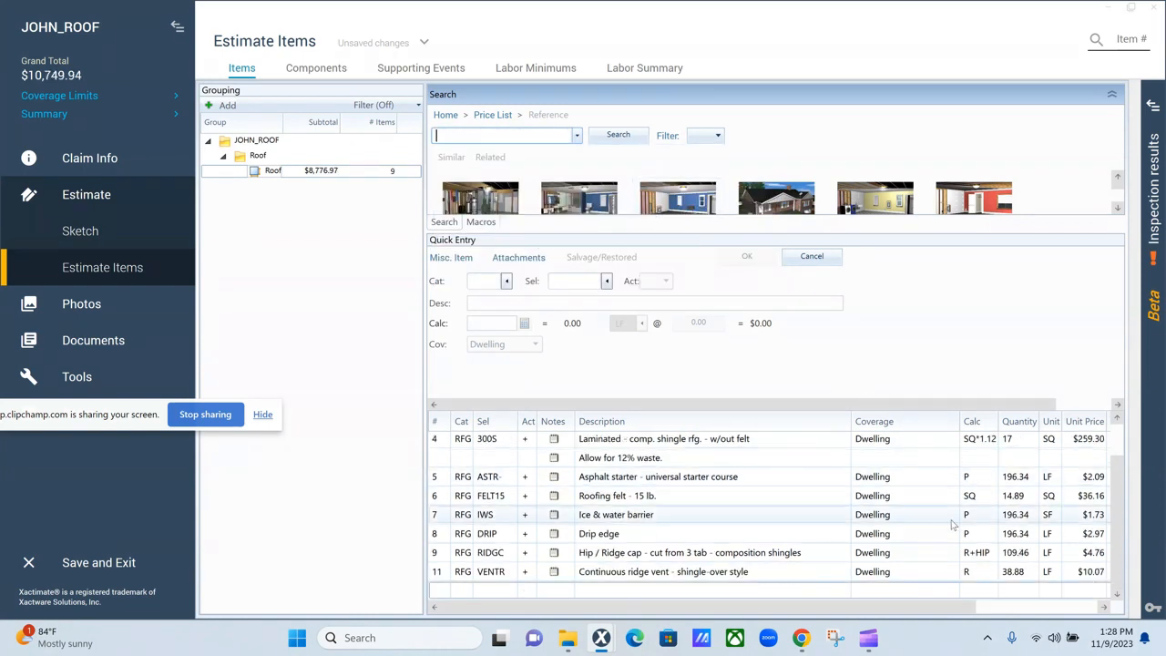
left_click(902, 572)
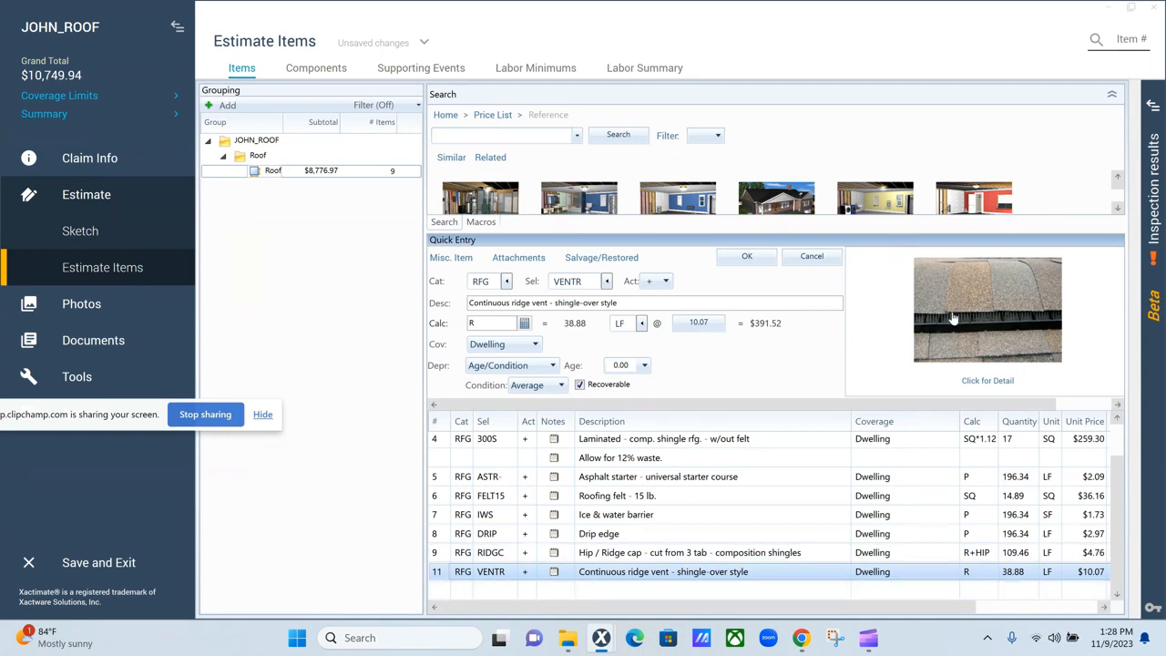
left_click(92, 233)
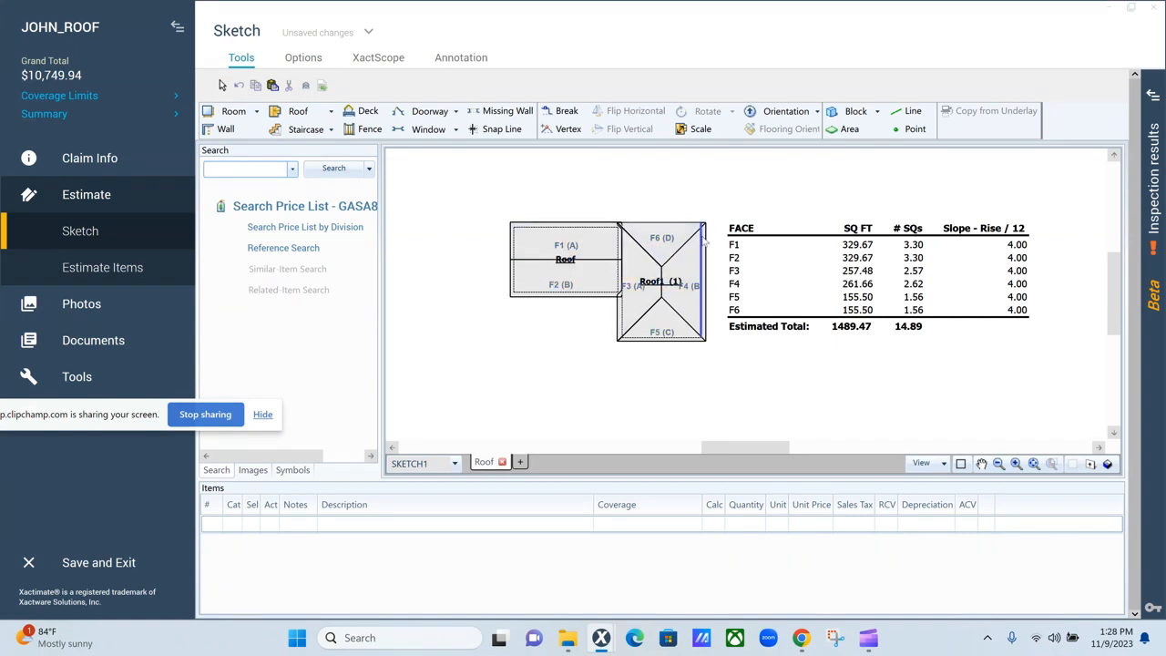
left_click(102, 267)
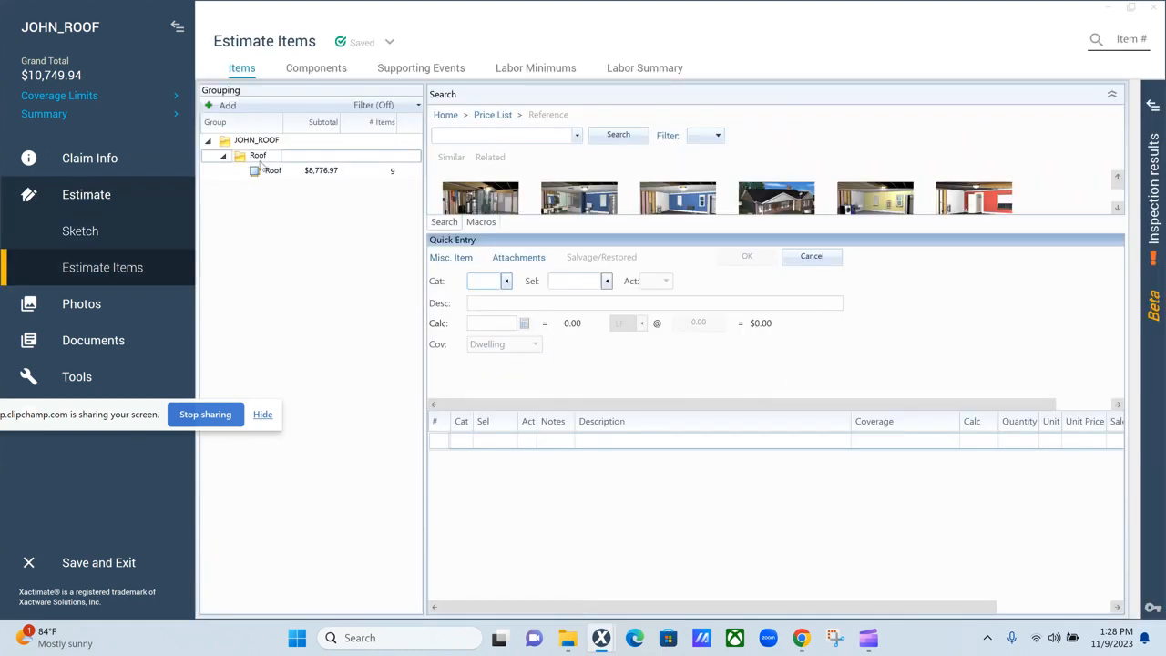
- In the Roof group, search for "exhaust", add the "Exhaust cap - through roof - 6" to 8"" item and set its quantity calculation to 2
left_click(261, 172)
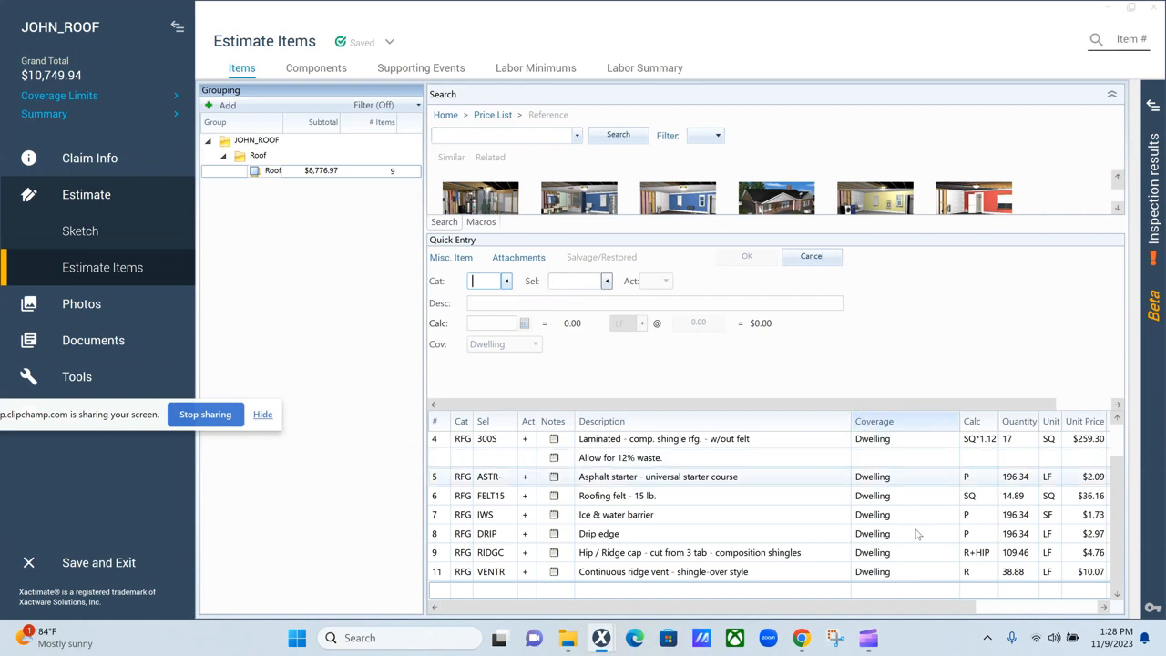
left_click(437, 594)
left_click(450, 137)
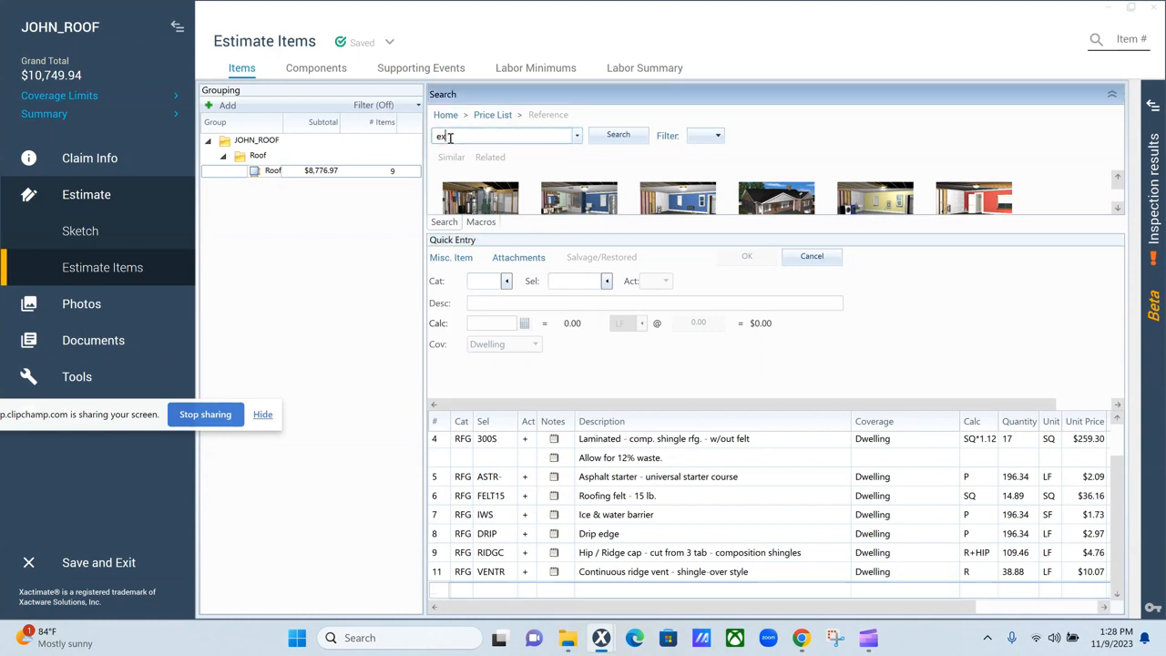
type("exhaust")
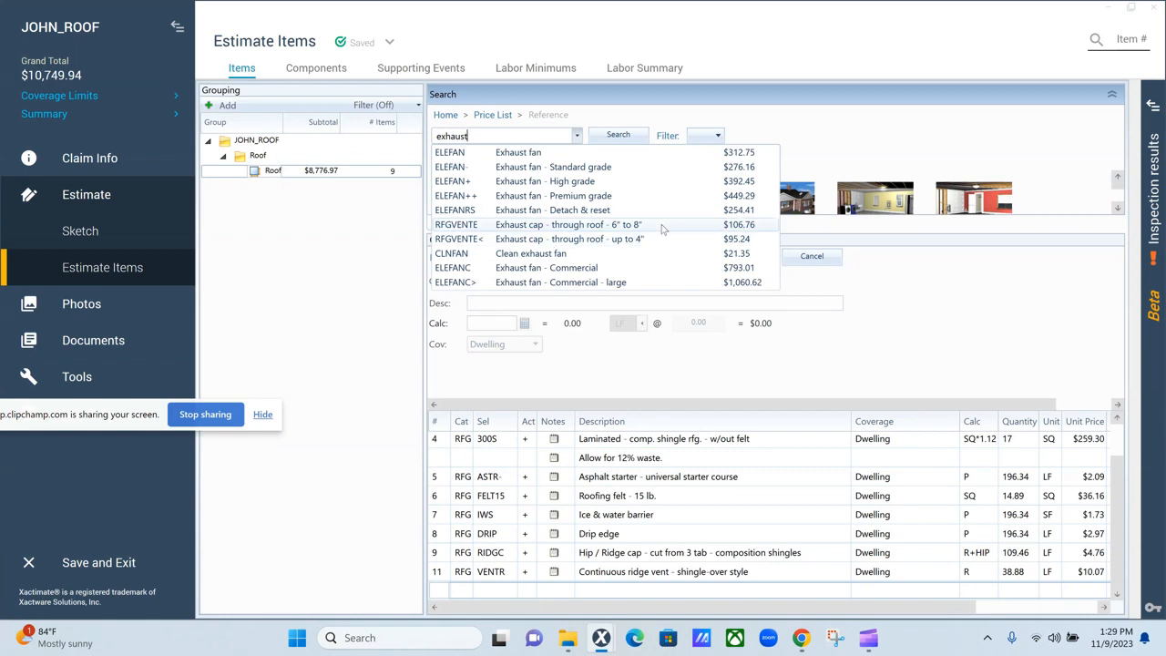
left_click(458, 225)
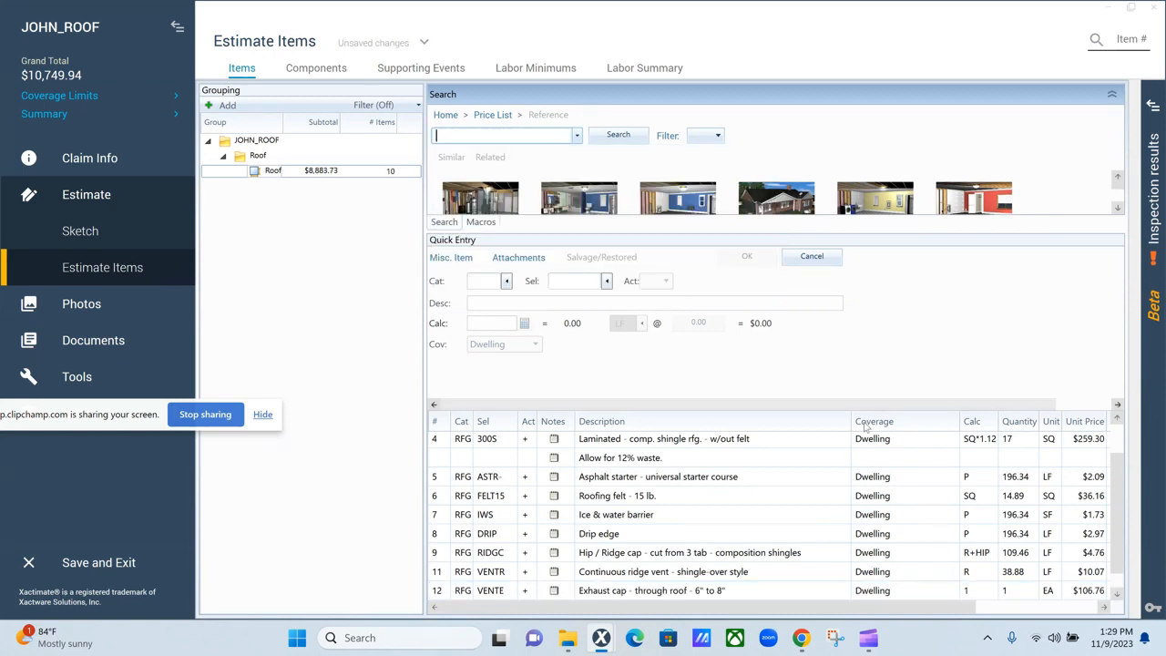
left_click(986, 571)
type("2")
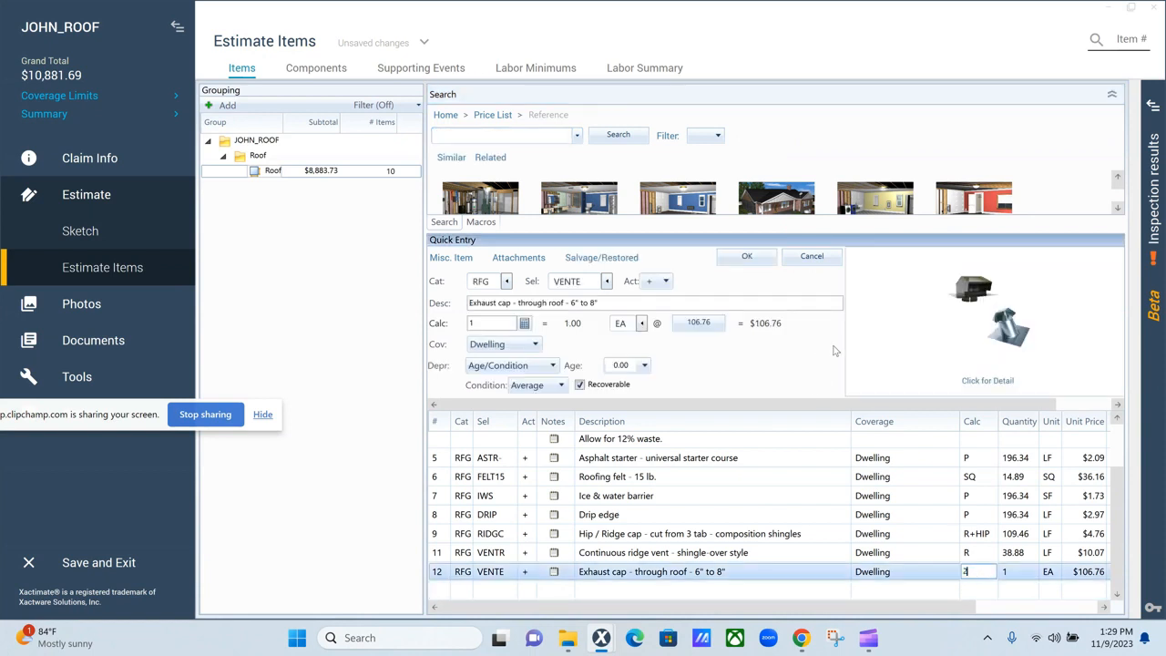
key("Return")
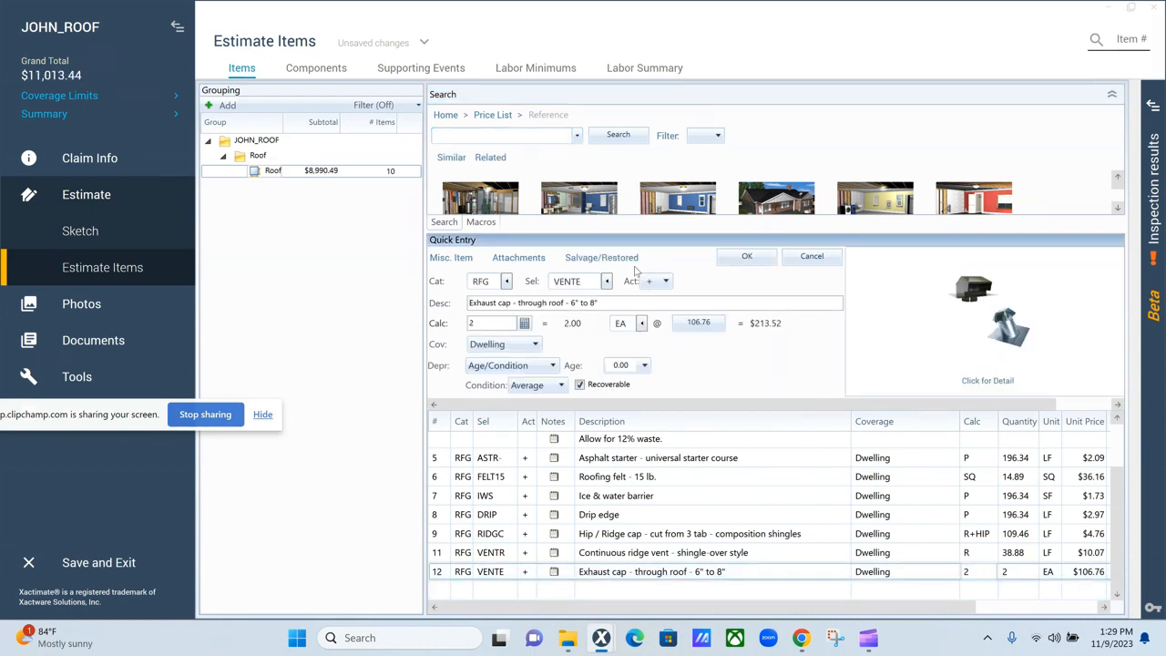
- Search the price list for "flash pip", add the plain "Flashing - pipe jack" item and set its quantity calculation to 4
left_click(525, 138)
type("flas")
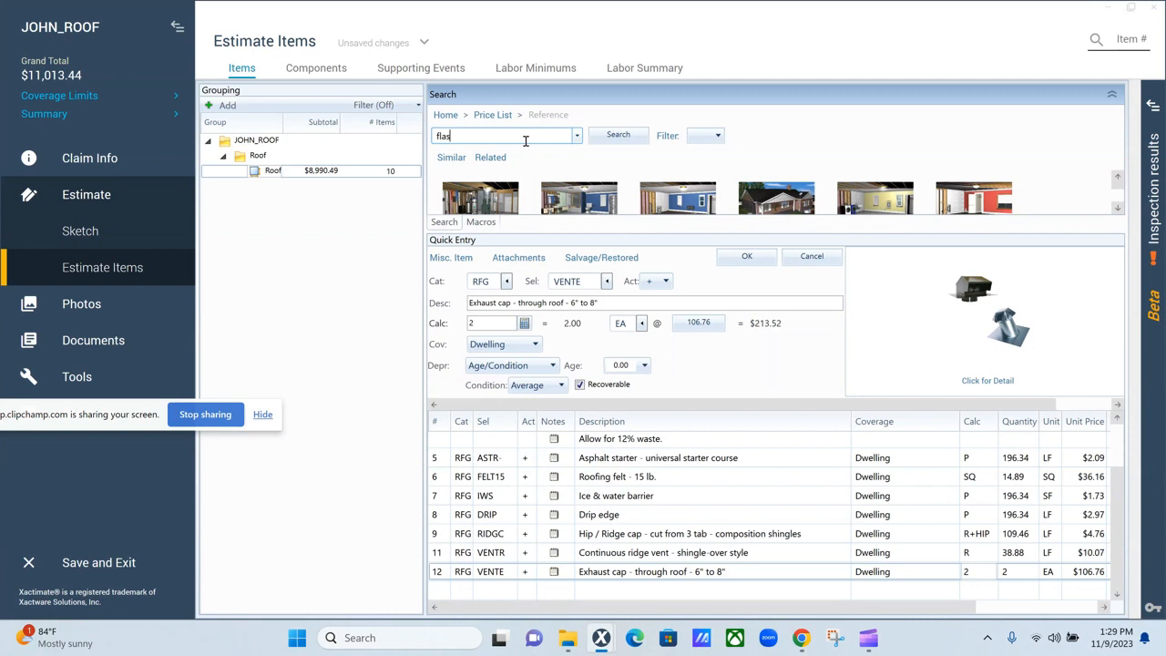
type("h pi")
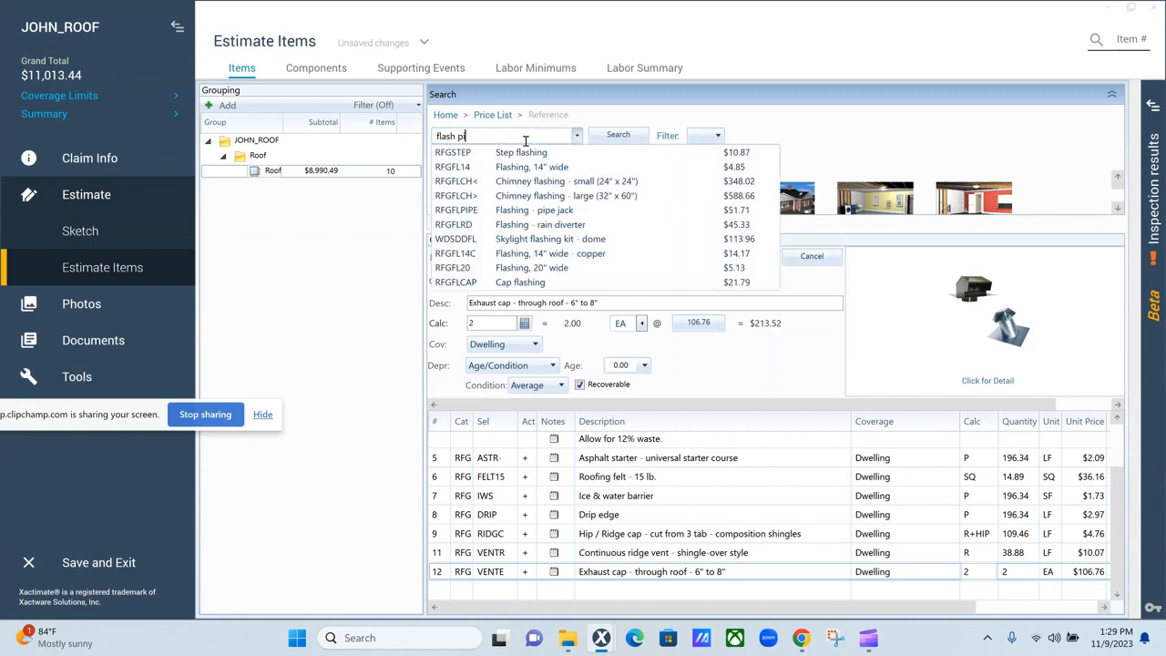
type("p")
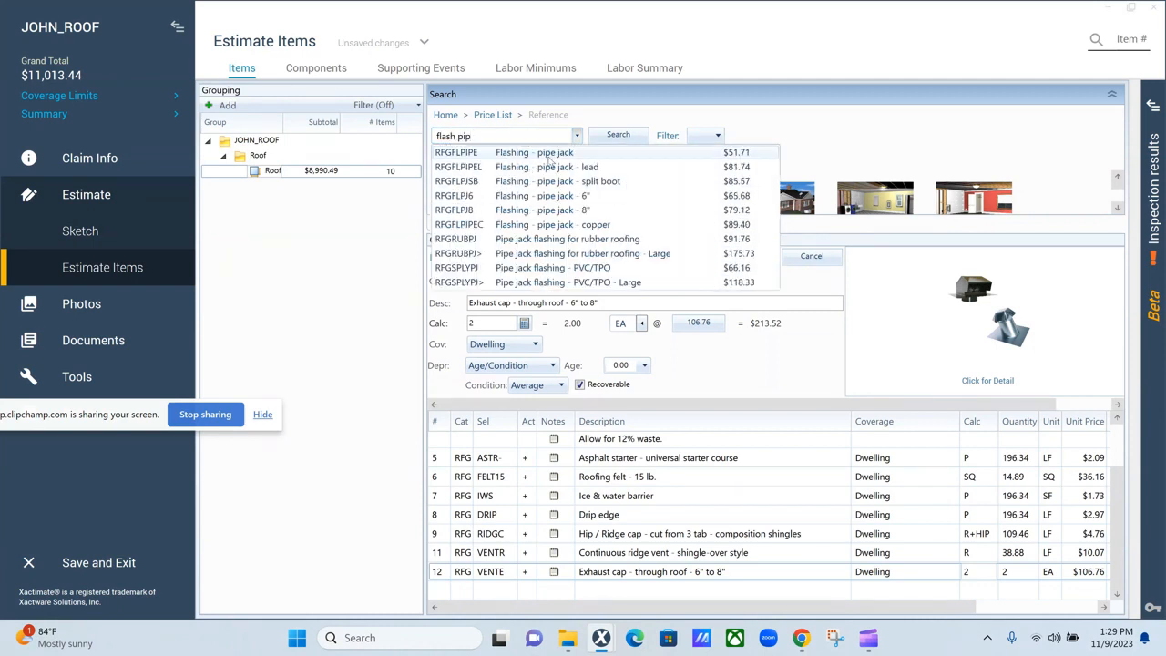
left_click(549, 159)
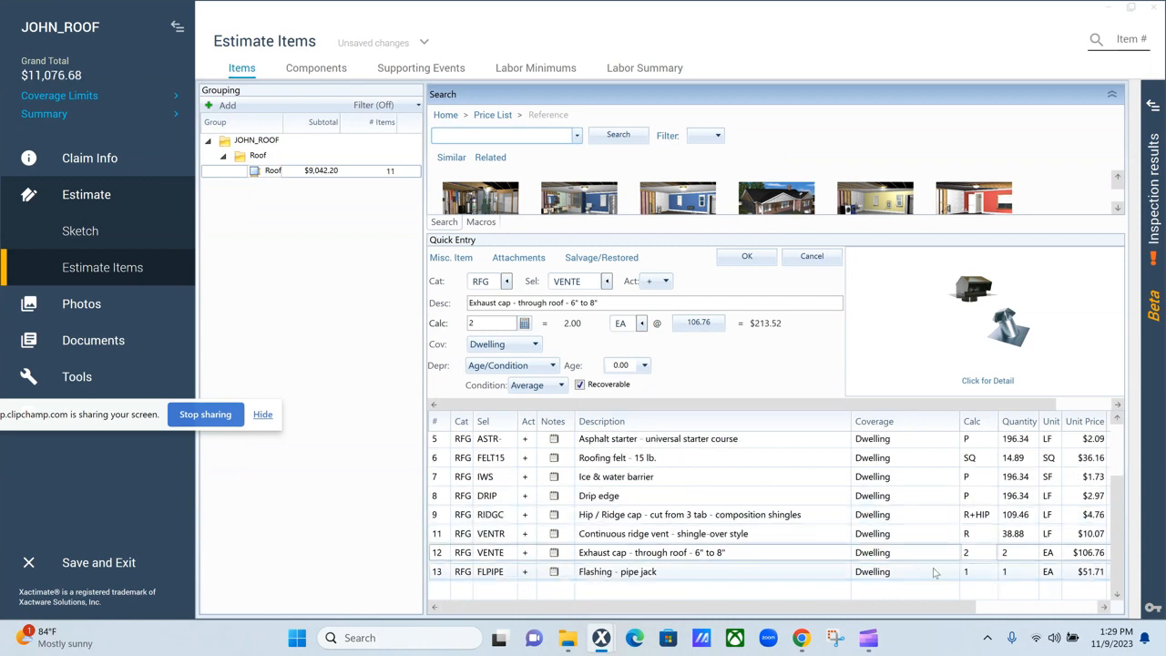
left_click(967, 571)
type("4")
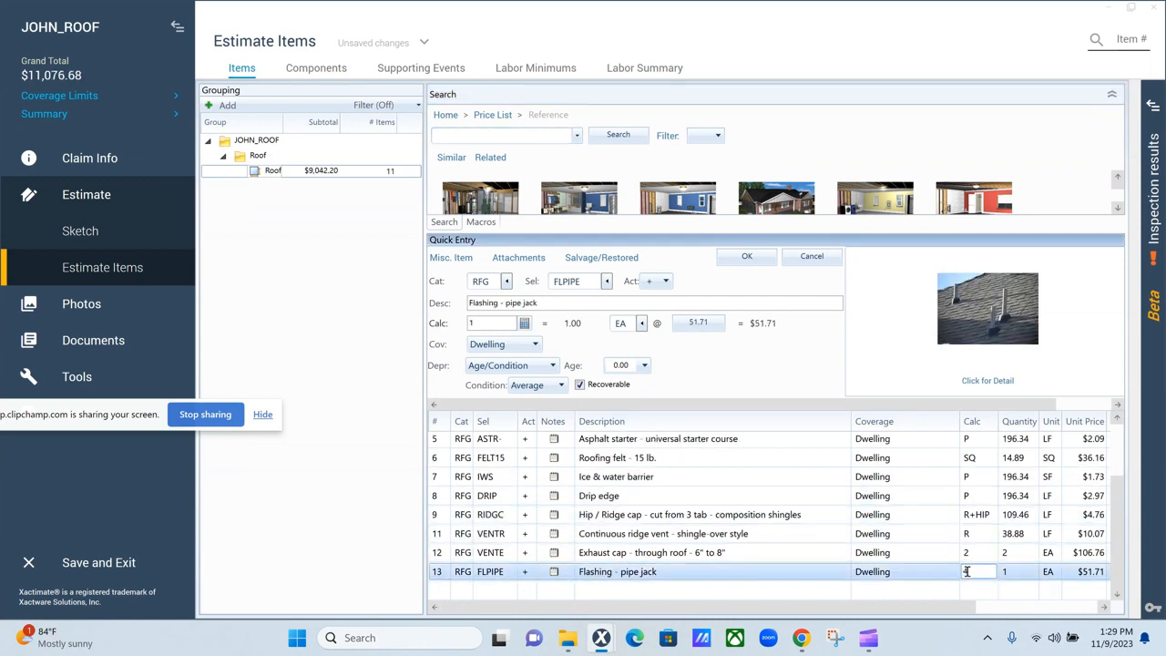
key("Return")
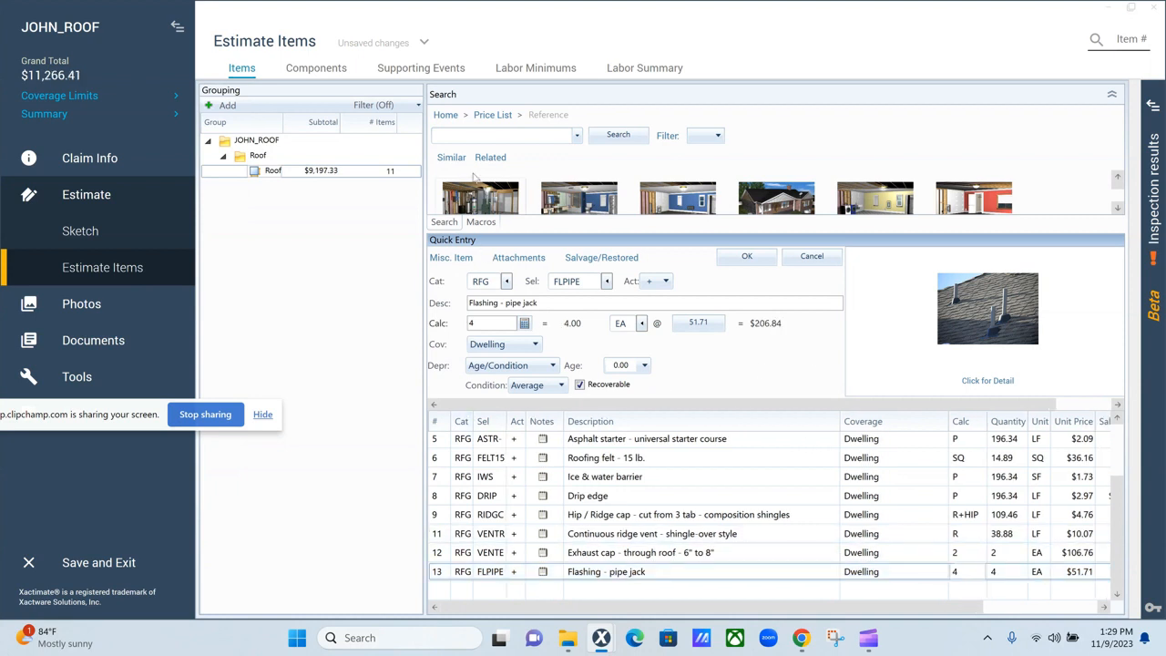
- Search the price list for "turbine", add the "Roof vent - turbine type" item (RFG VENTB) and set its quantity calculation to 2
left_click(454, 134)
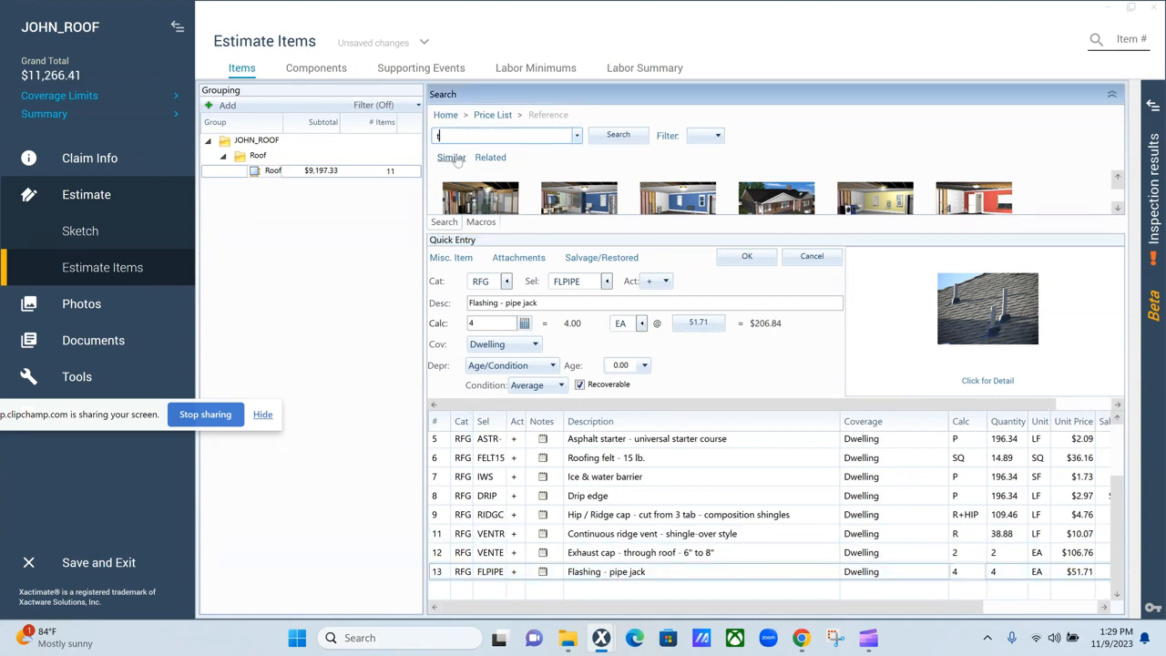
type("turbine")
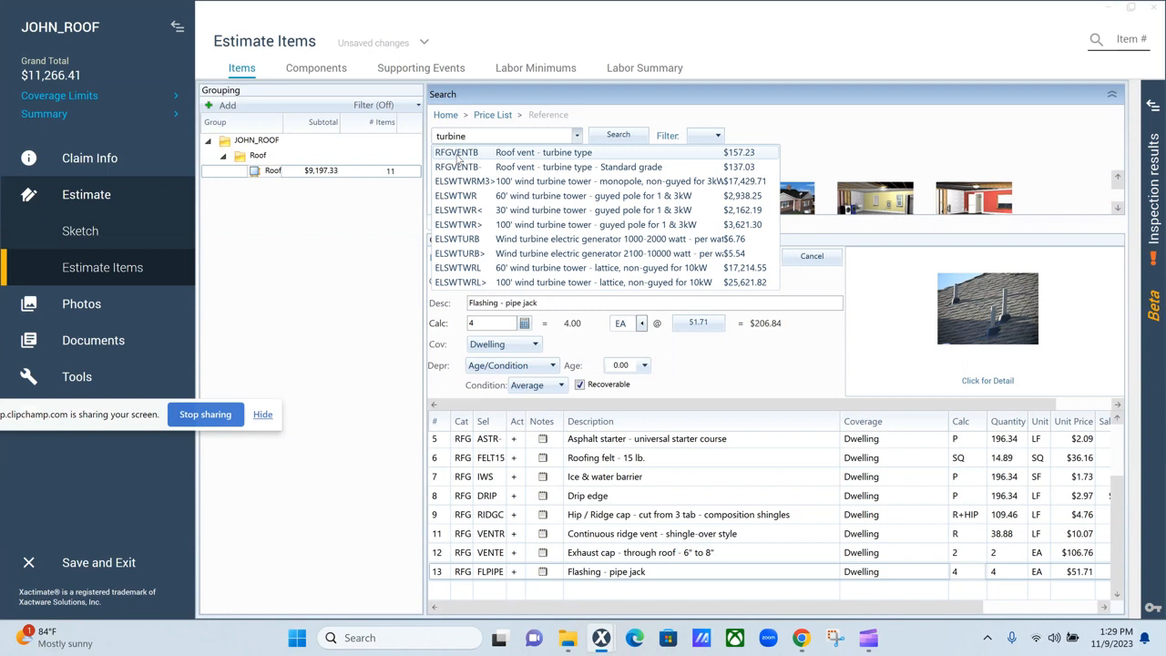
left_click(457, 154)
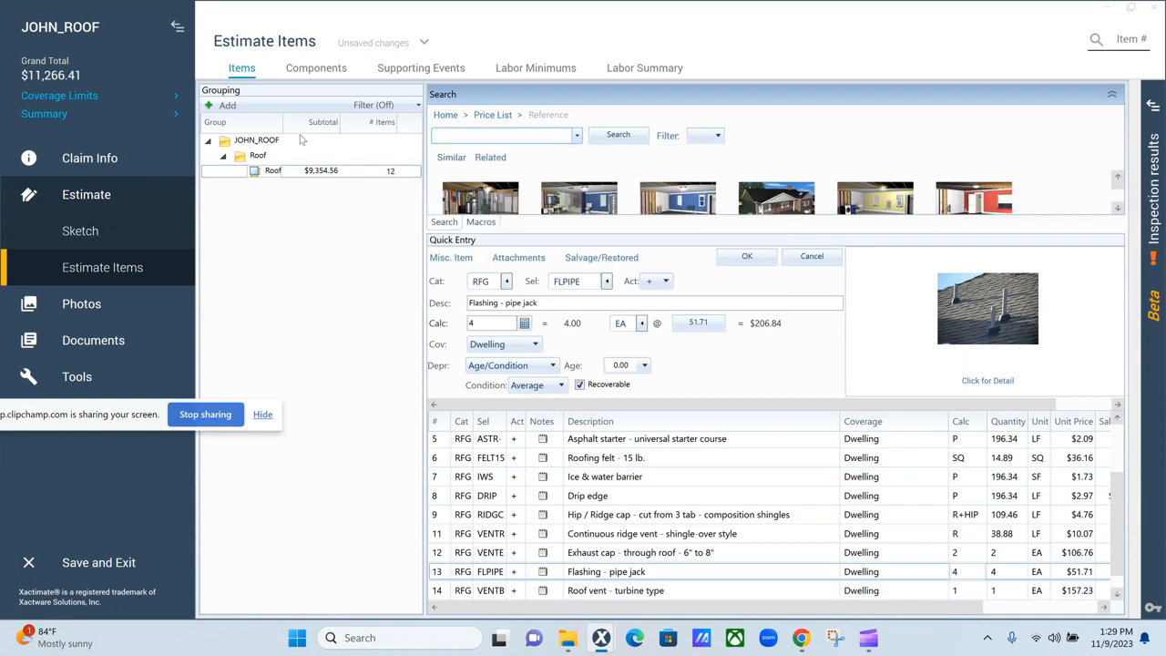
left_click(178, 30)
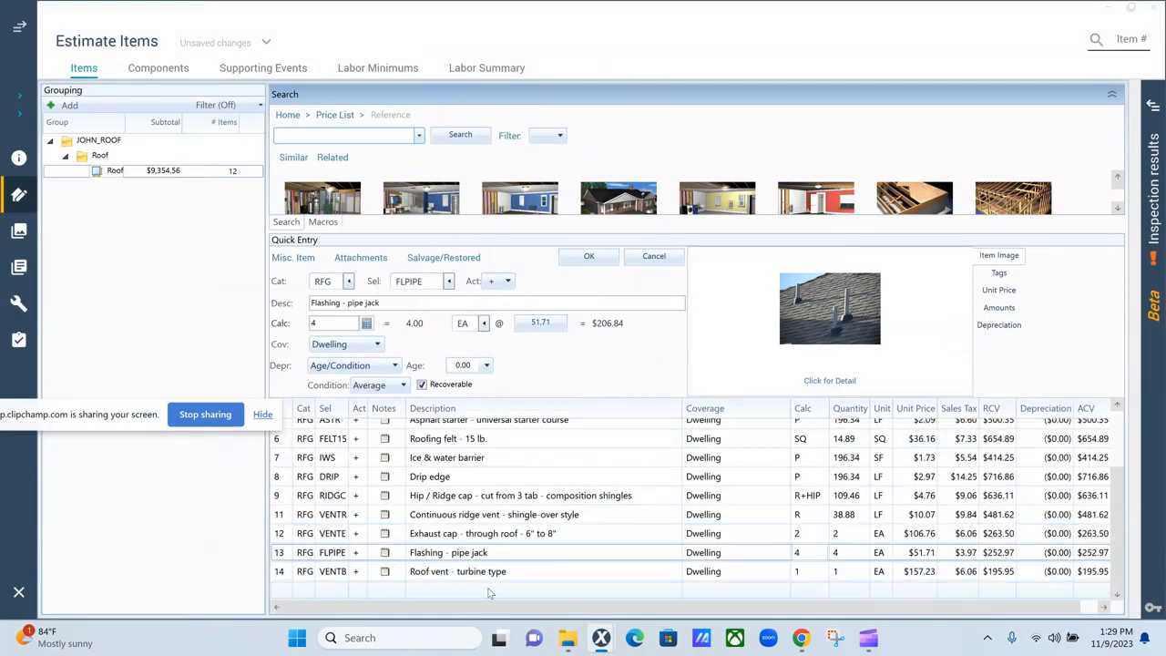
left_click(283, 574)
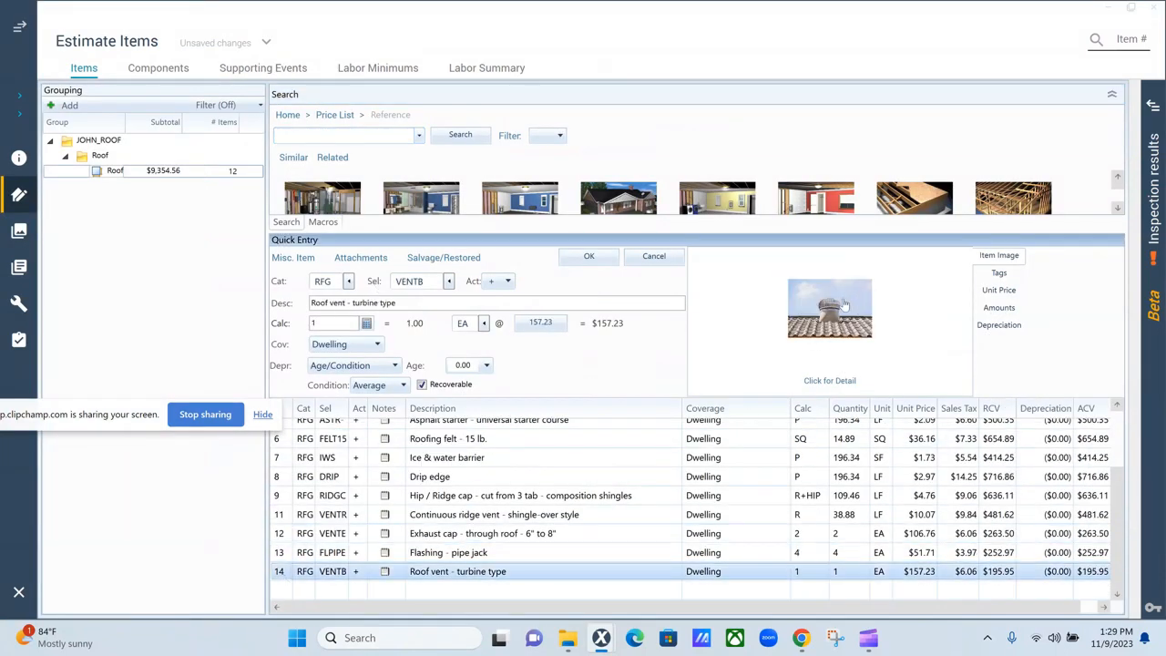
left_click(816, 572)
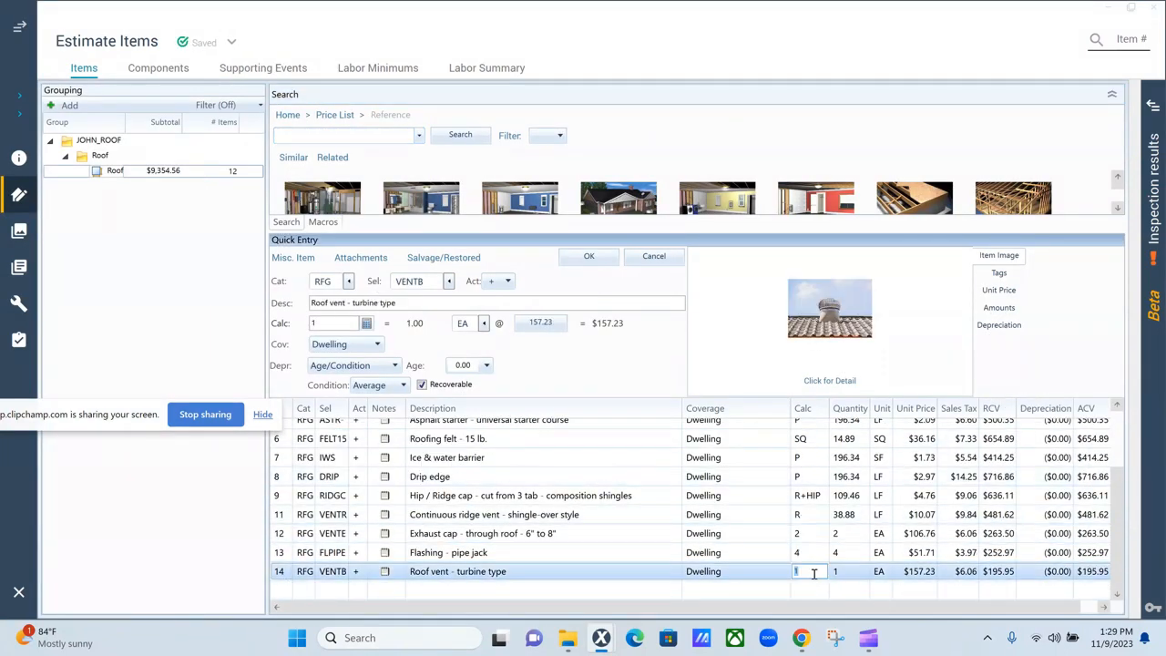
type("2")
key("Return")
- Search the price list for "turtle", add the "Roof vent - turtle type - Metal" item and review its definition and picture
left_click(360, 138)
type("turtle")
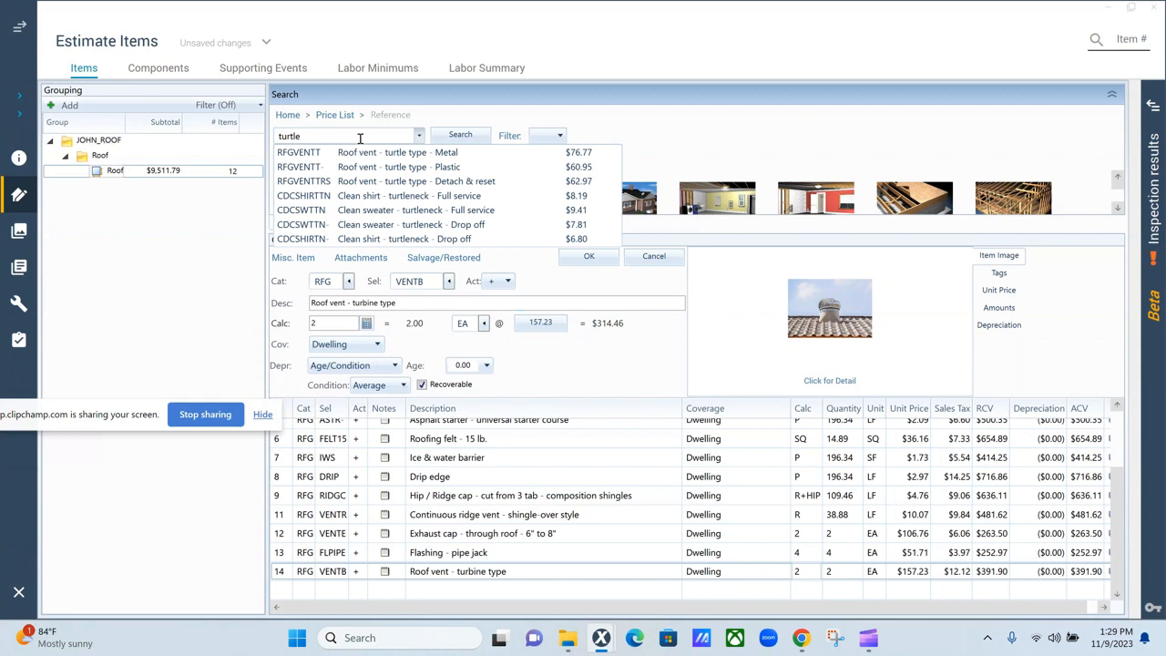
left_click(296, 157)
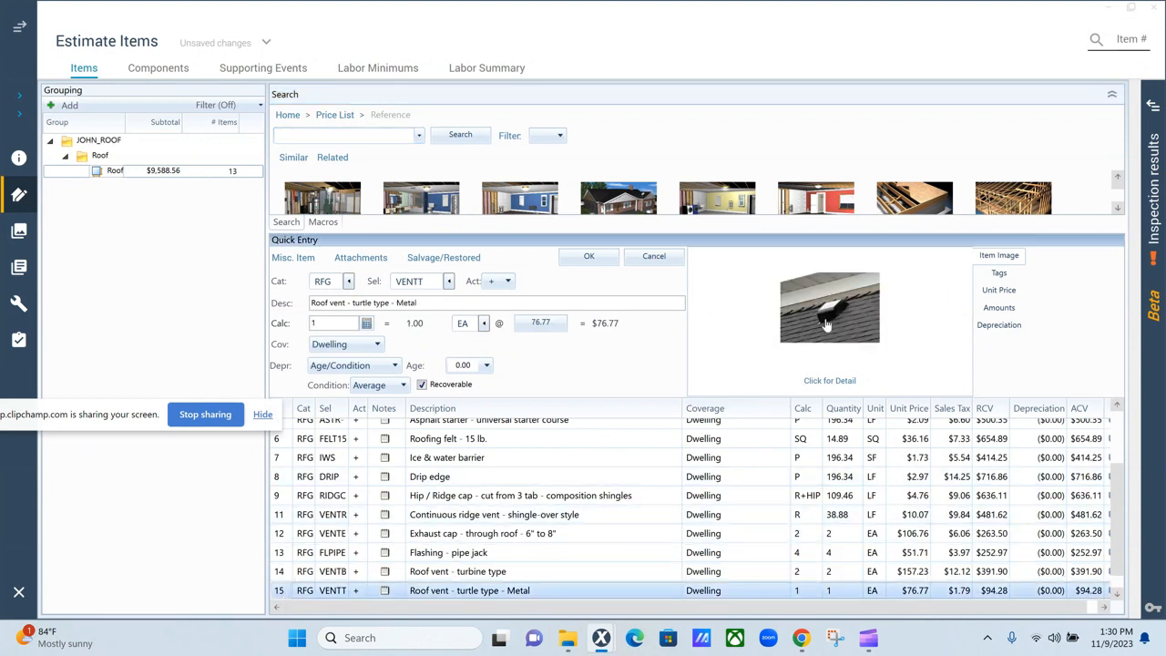
left_click(824, 311)
left_click(830, 381)
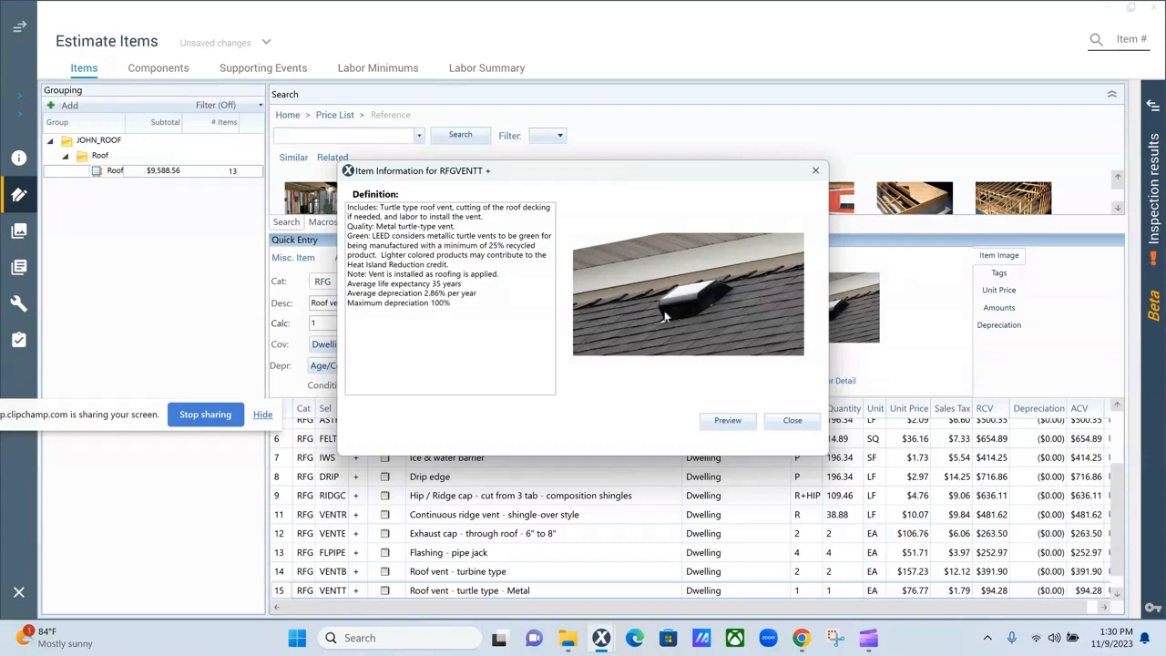
left_click(814, 173)
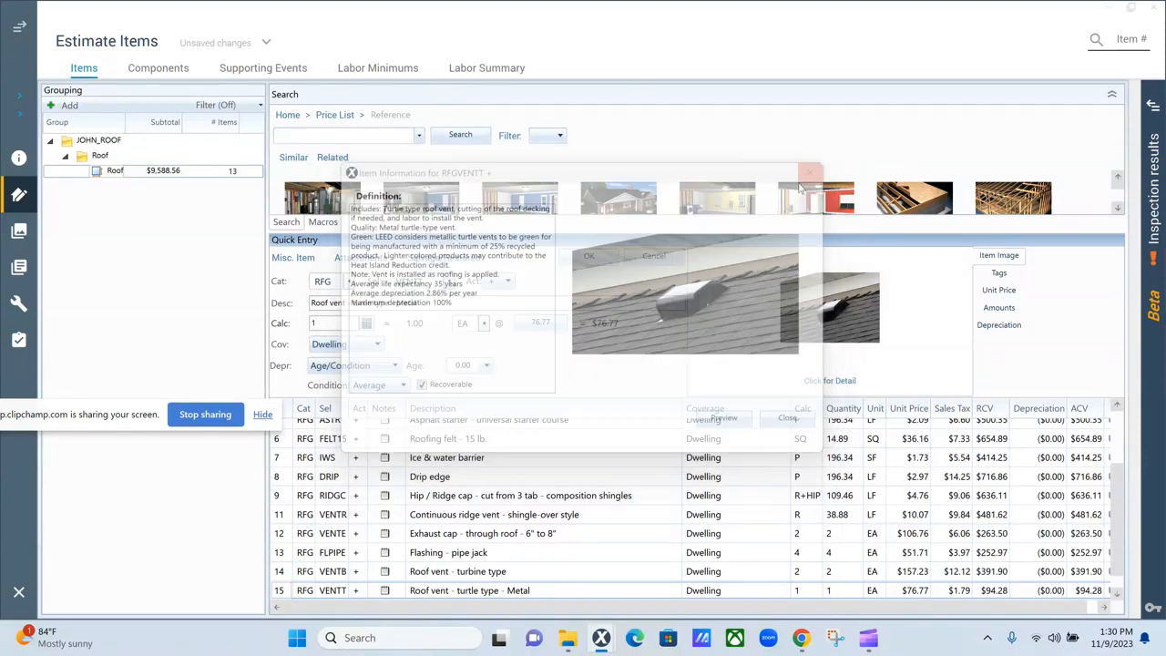
- On a new line, search the price list for "mast" and add the "Meter mast for overhead power - 2" conduit" item
scroll(293, 592, "down", 1)
left_click(285, 594)
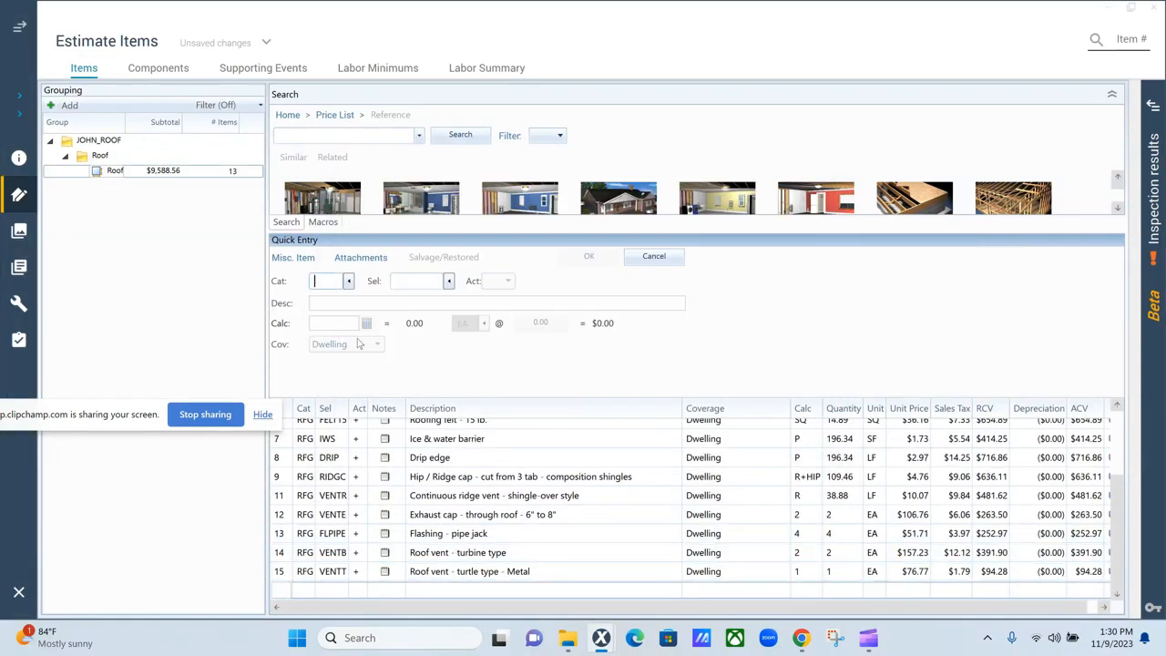
left_click(308, 136)
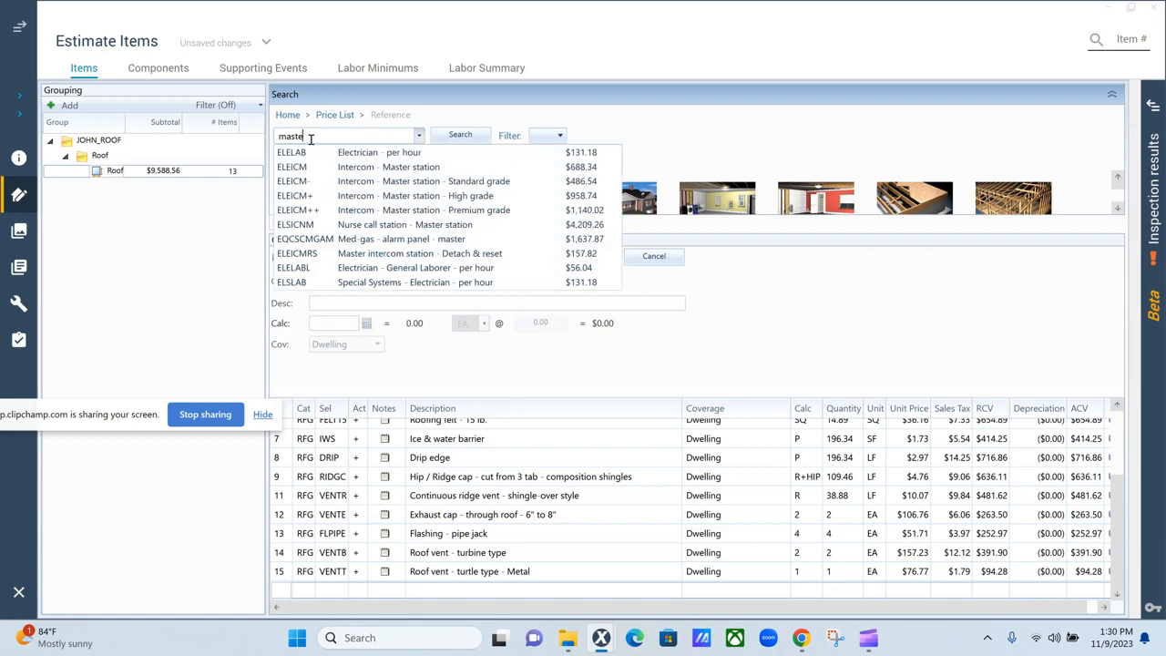
key("BackSpace")
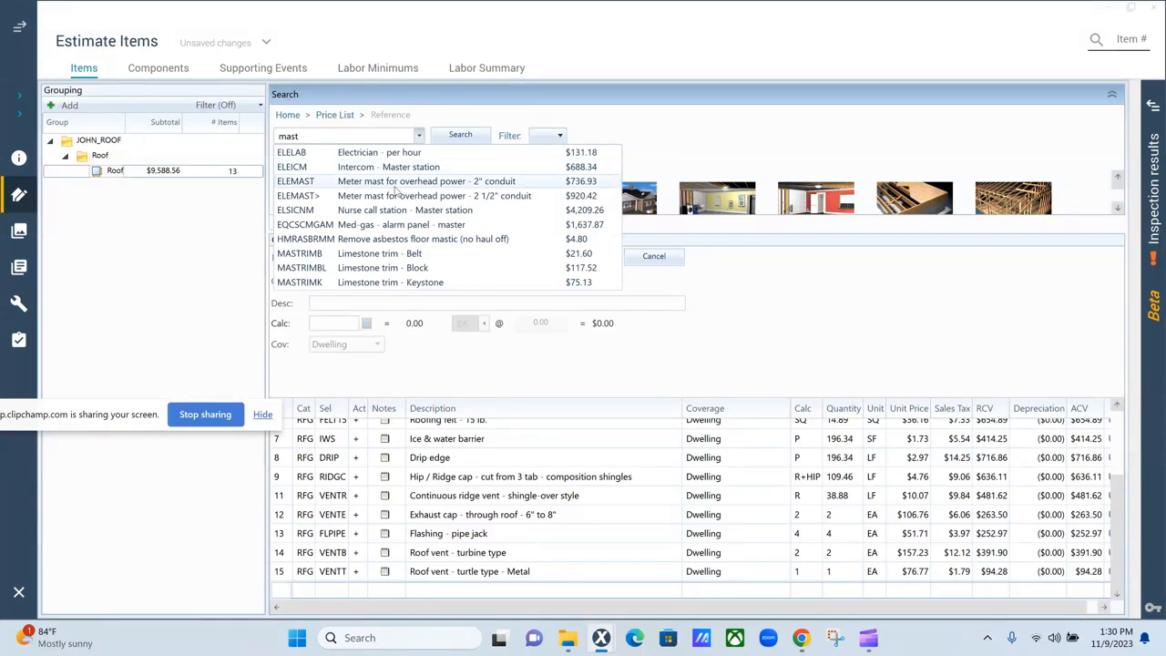
left_click(395, 190)
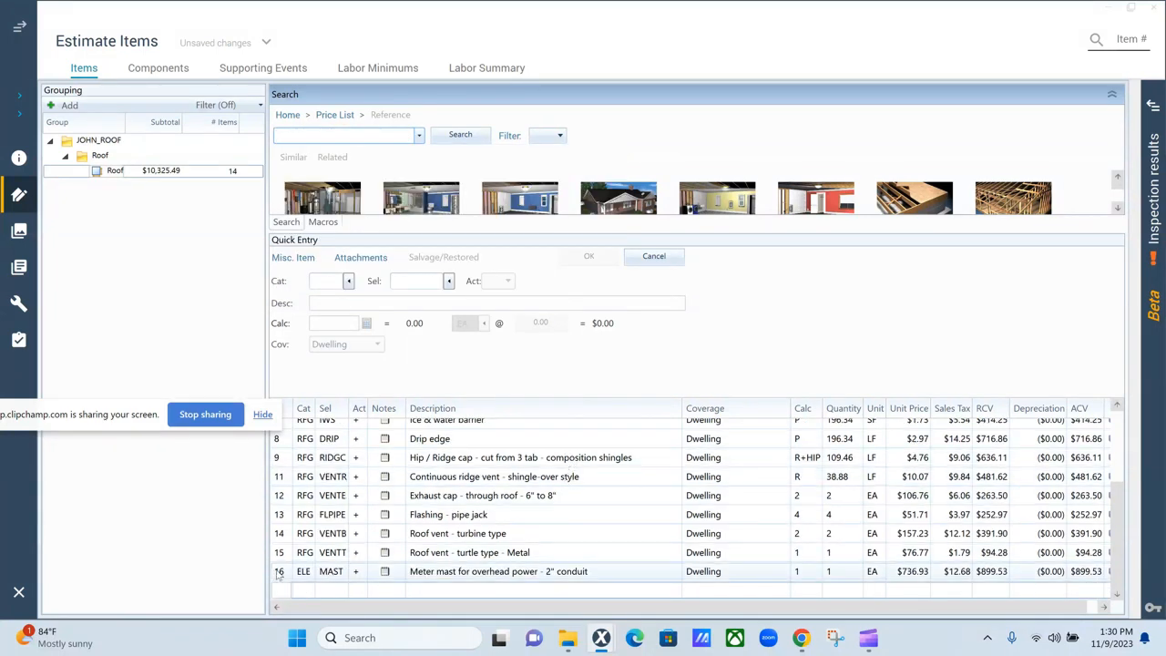
- Review the definition and picture of the "Meter mast for overhead power - 2" conduit" item
left_click(279, 572)
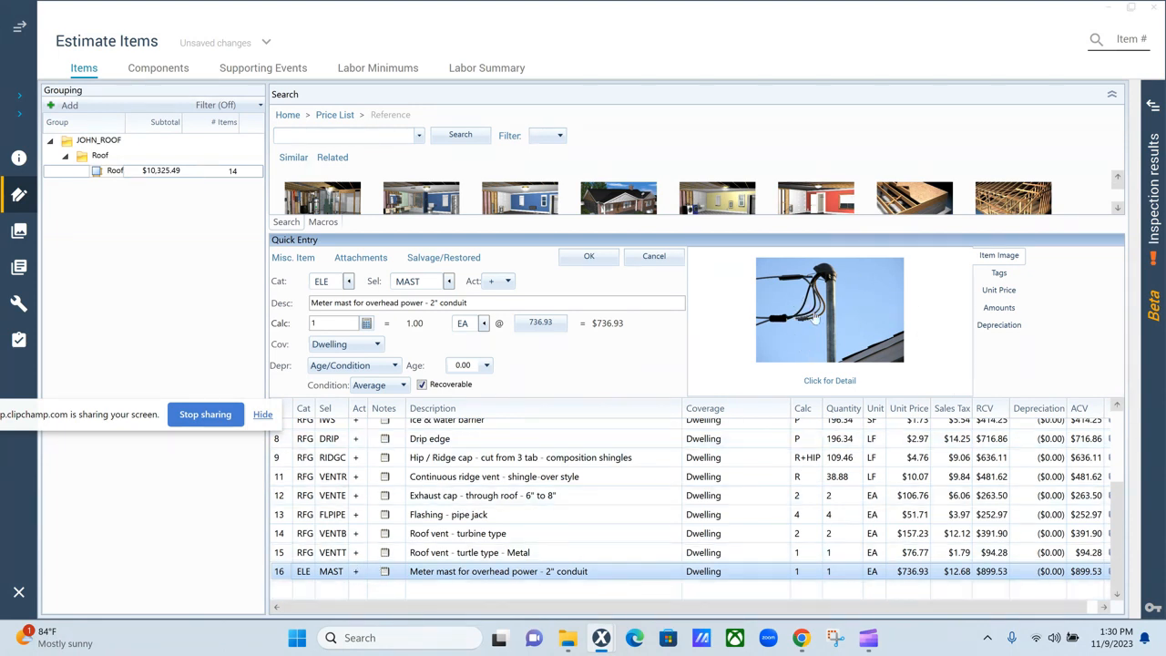
left_click(825, 382)
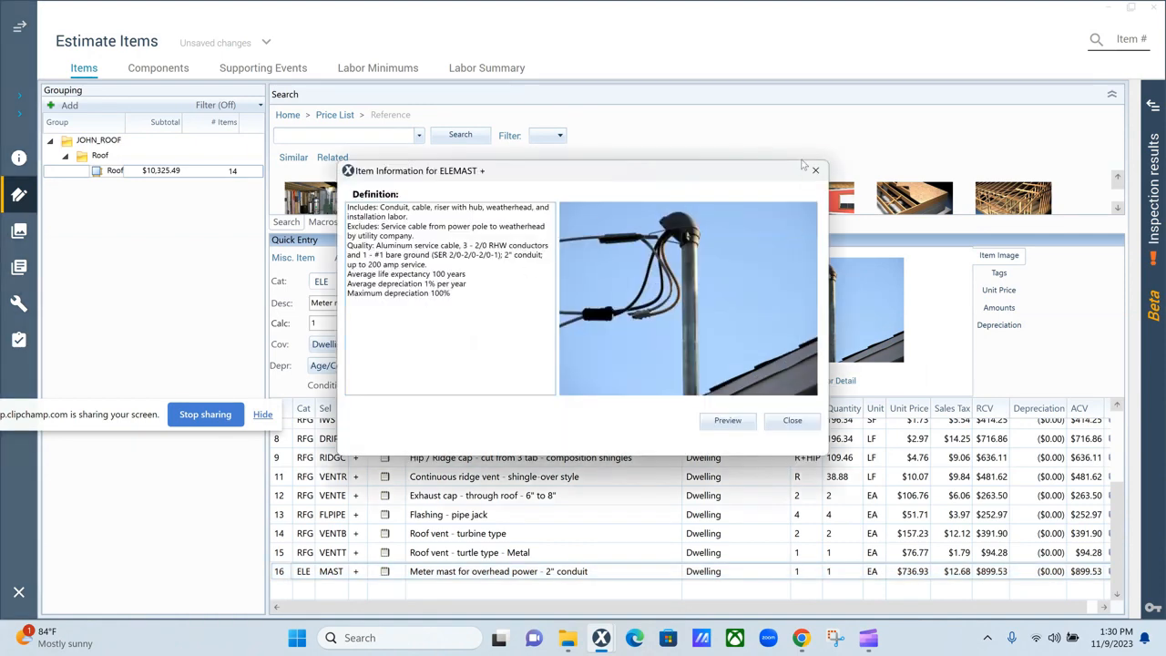
left_click(814, 171)
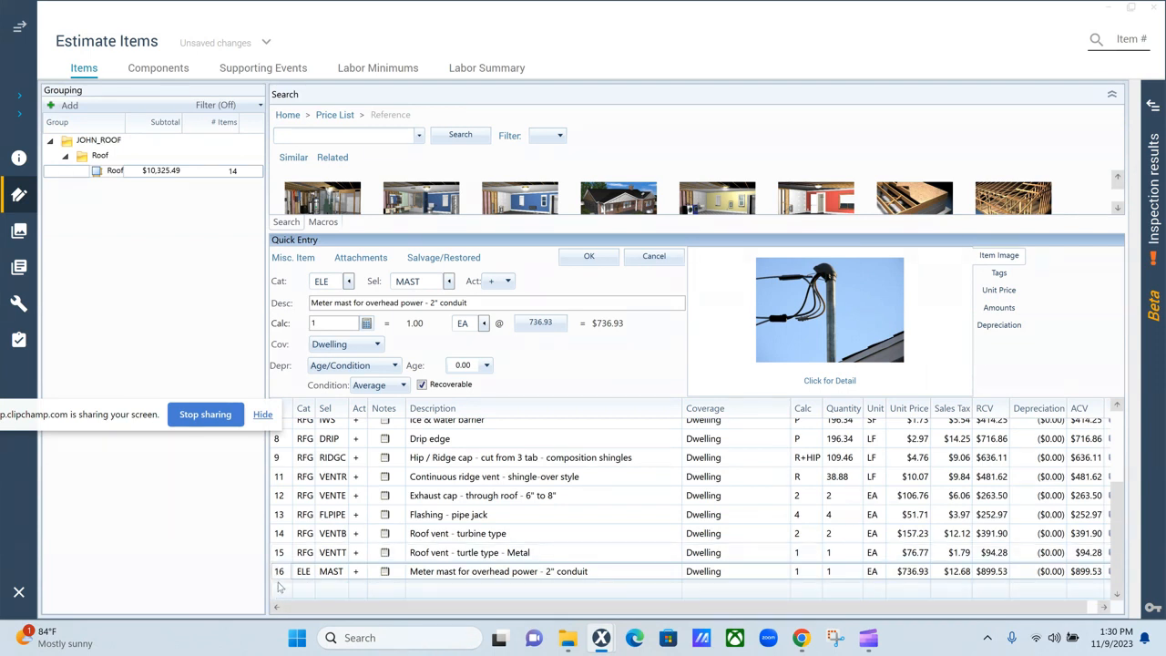
- On a new line, search the price list for "split boot" and add the "Flashing - pipe jack - split boot" item
left_click(279, 584)
left_click(331, 136)
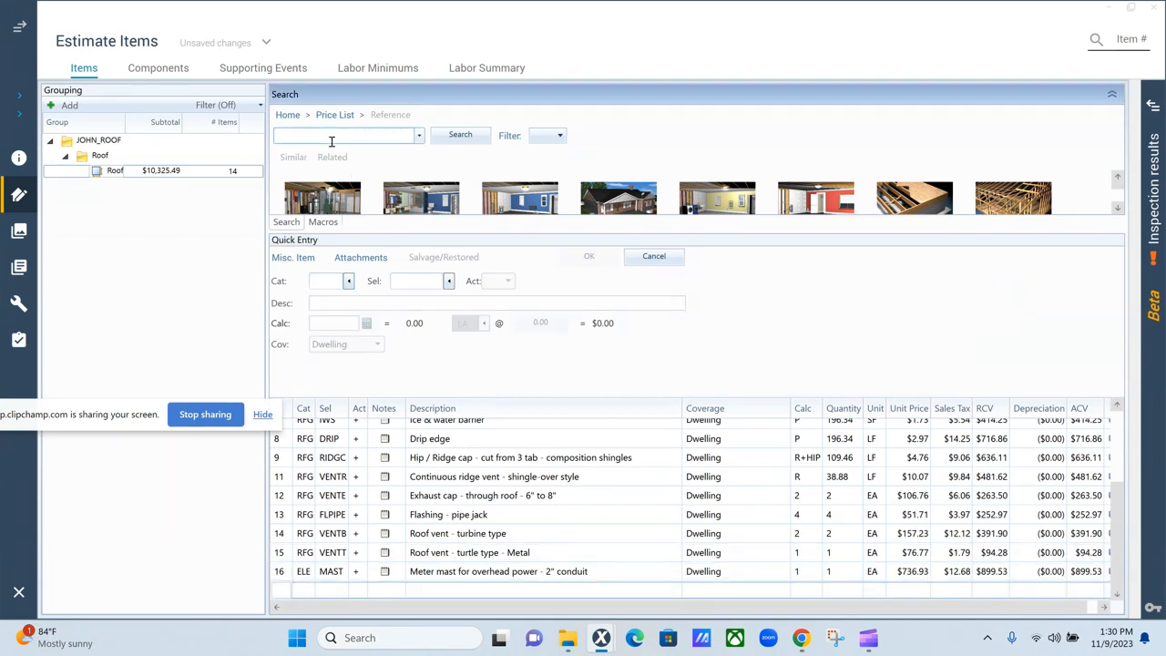
type("split")
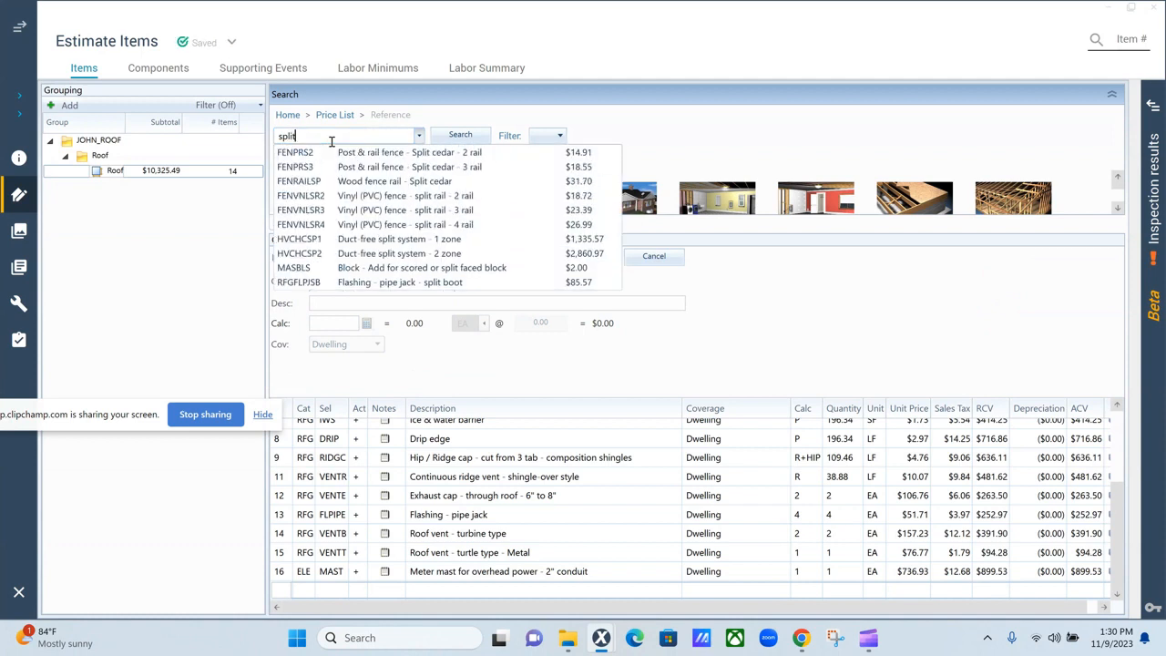
type(" boot")
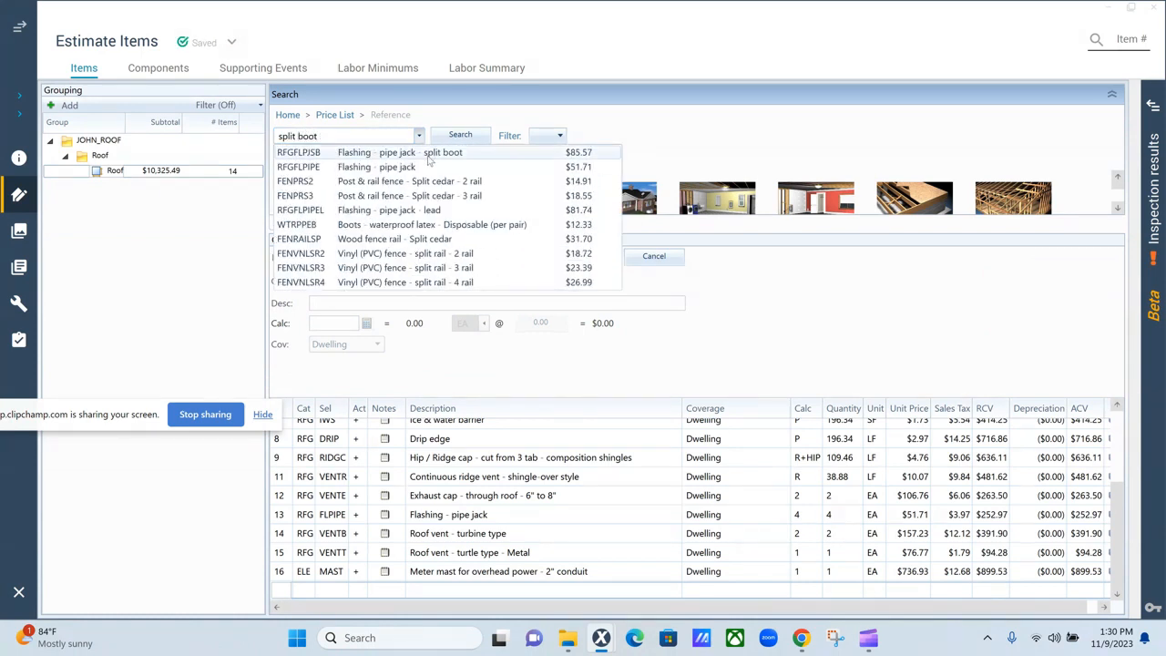
left_click(401, 160)
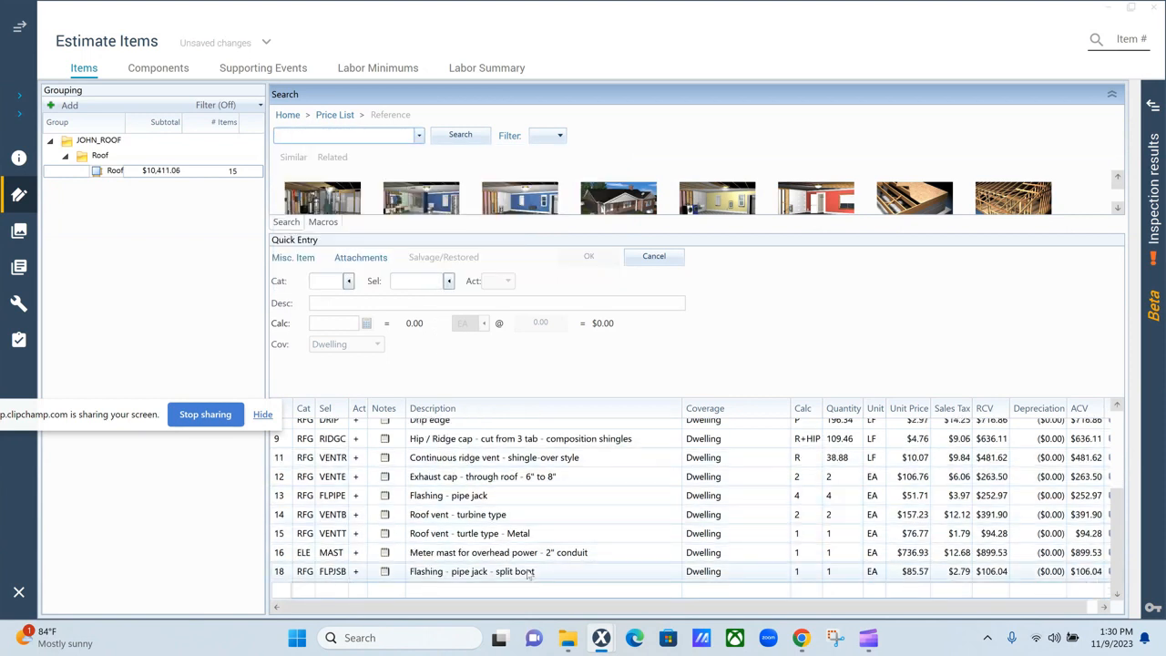
- Delete the "Meter mast for overhead power - 2" conduit" item from the estimate
left_click(283, 558)
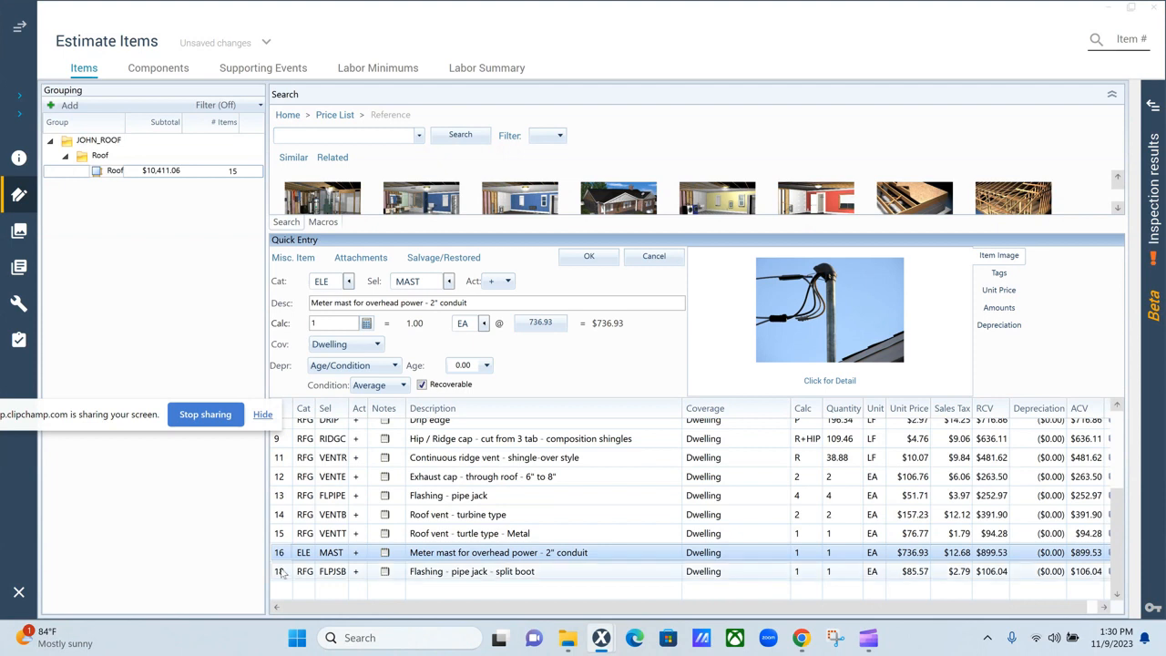
left_click(282, 572)
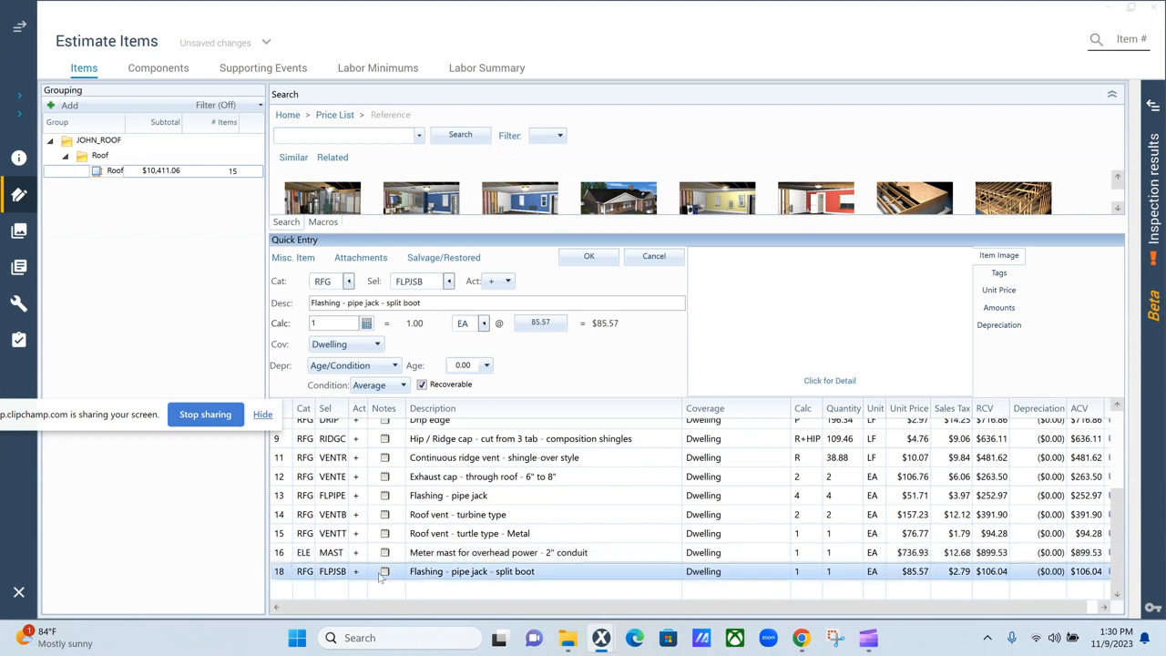
left_click(276, 552)
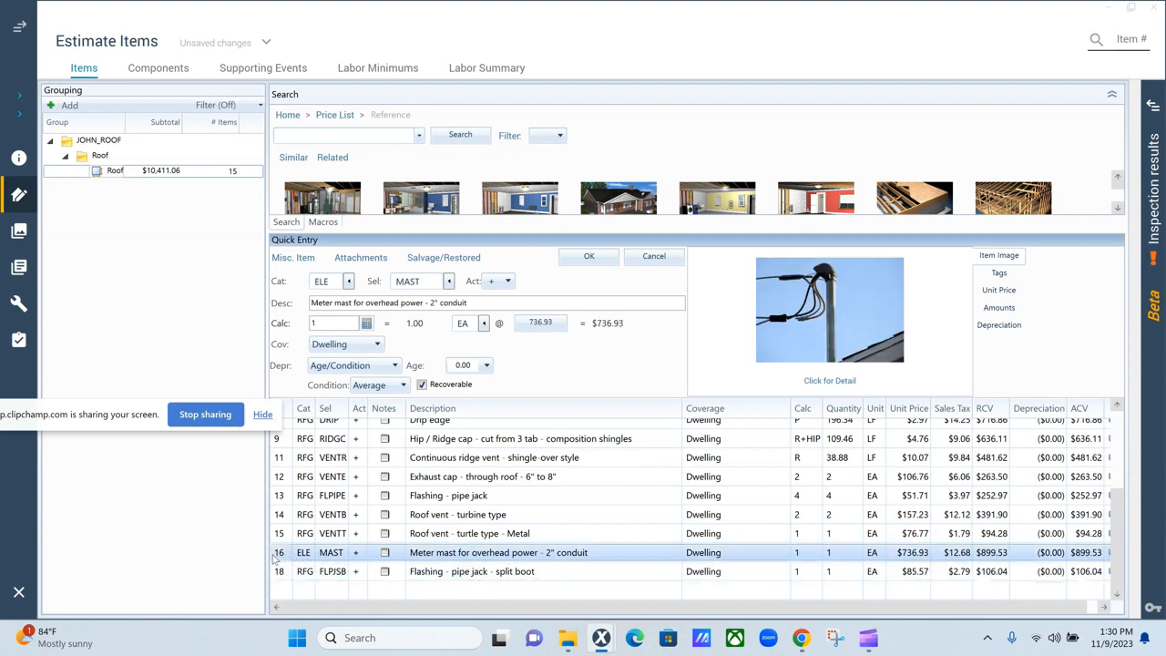
right_click(276, 552)
left_click(314, 357)
- On a new line, search the price list for "satell" and add the RFG "Digital satellite system - Detach & reset" item
left_click(296, 587)
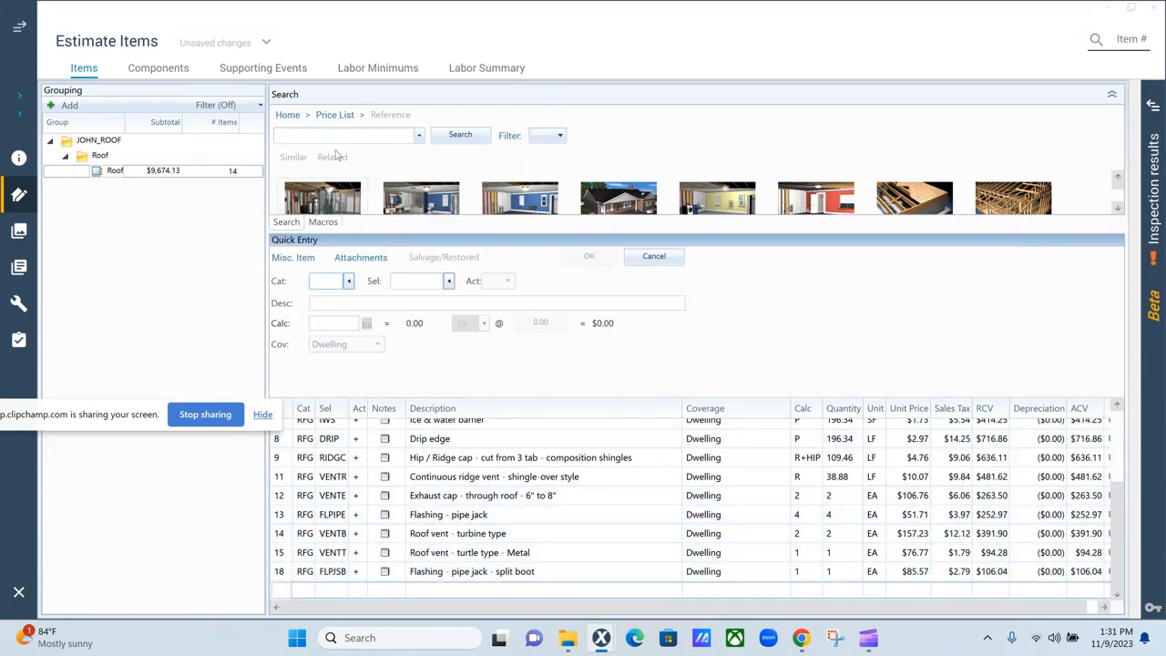
left_click(334, 136)
type("sat")
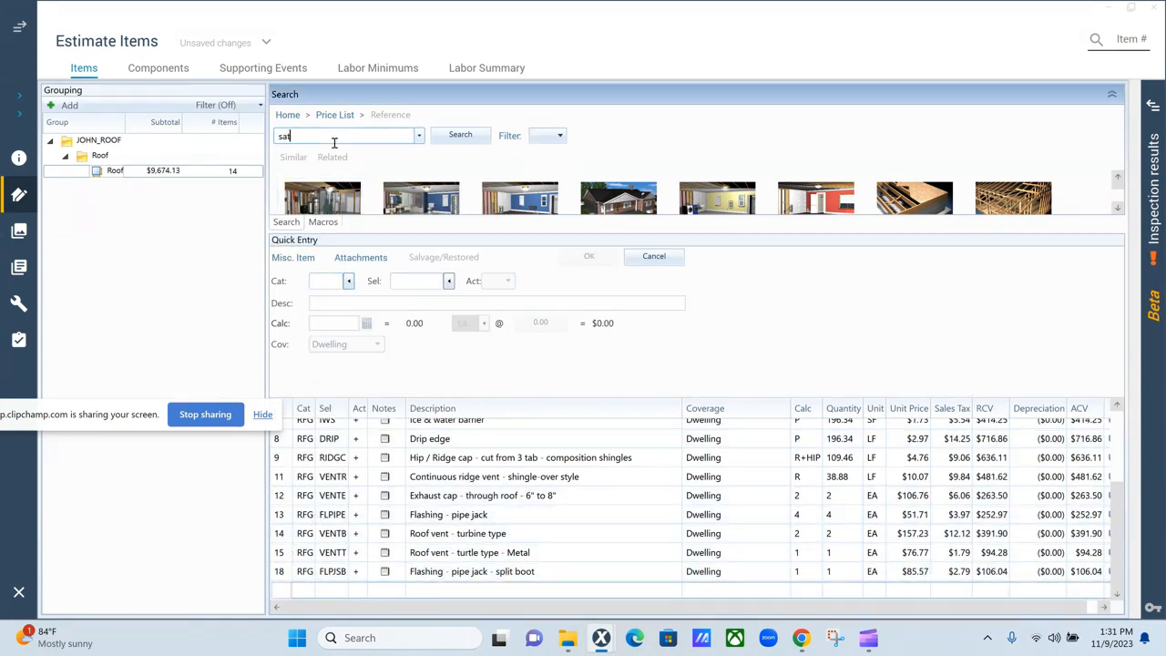
type("elit")
type("ll")
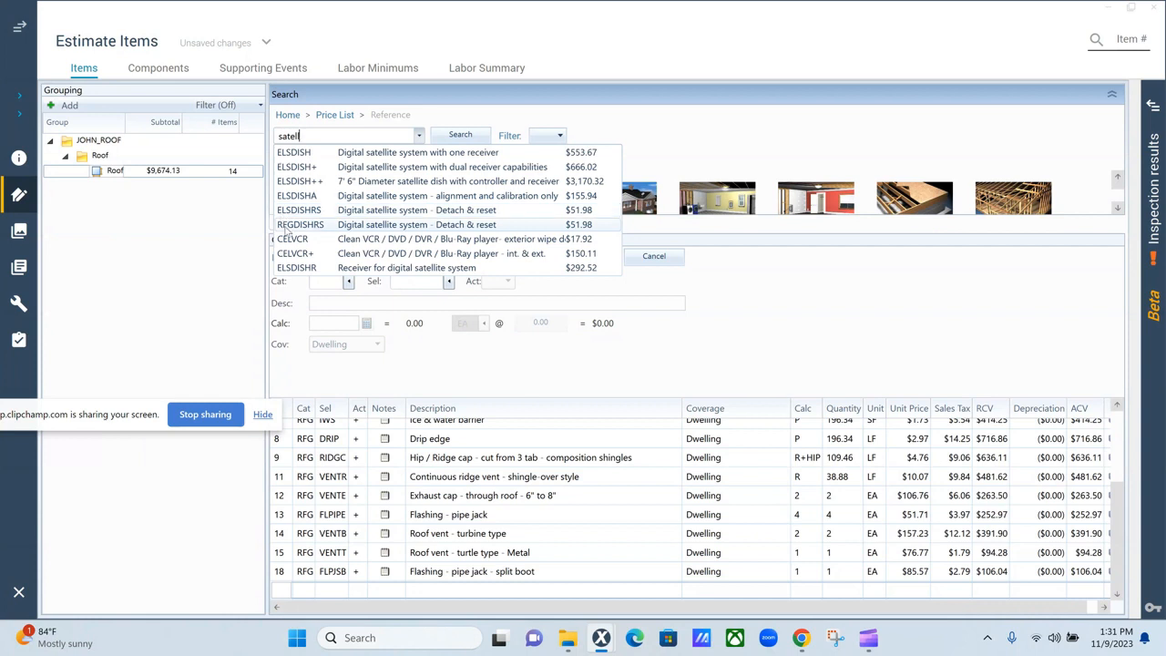
left_click(290, 227)
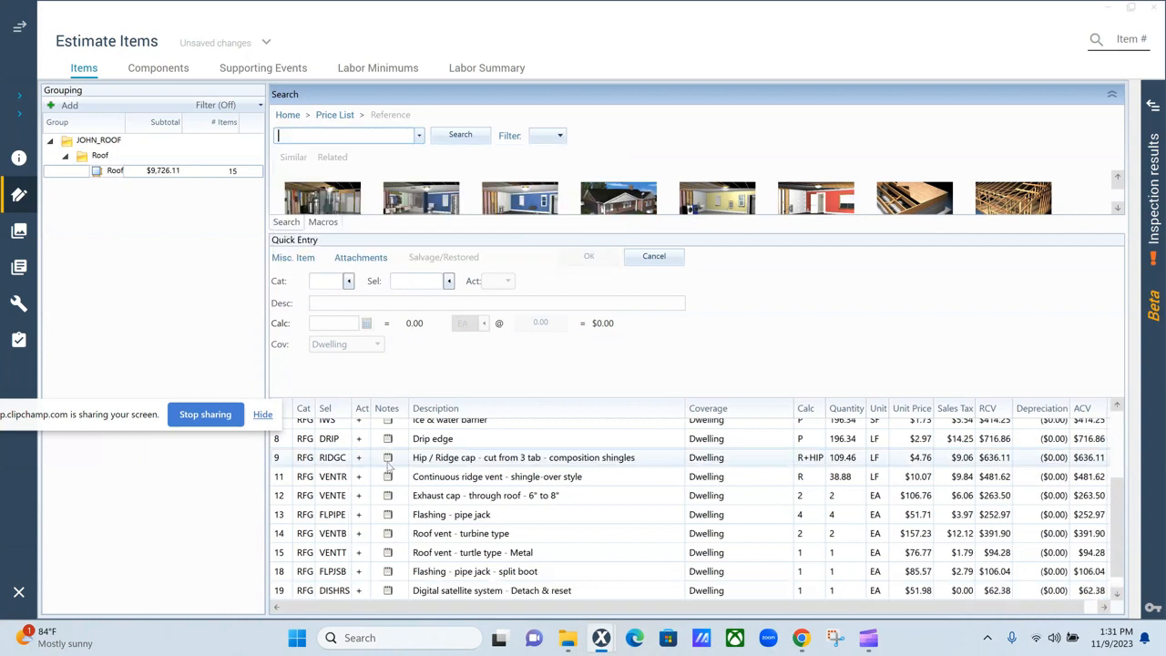
- Review the line items and delete all those from "Continuous ridge vent - shingle-over style" through "Digital satellite system - Detach & reset"
scroll(547, 524, "up", 3)
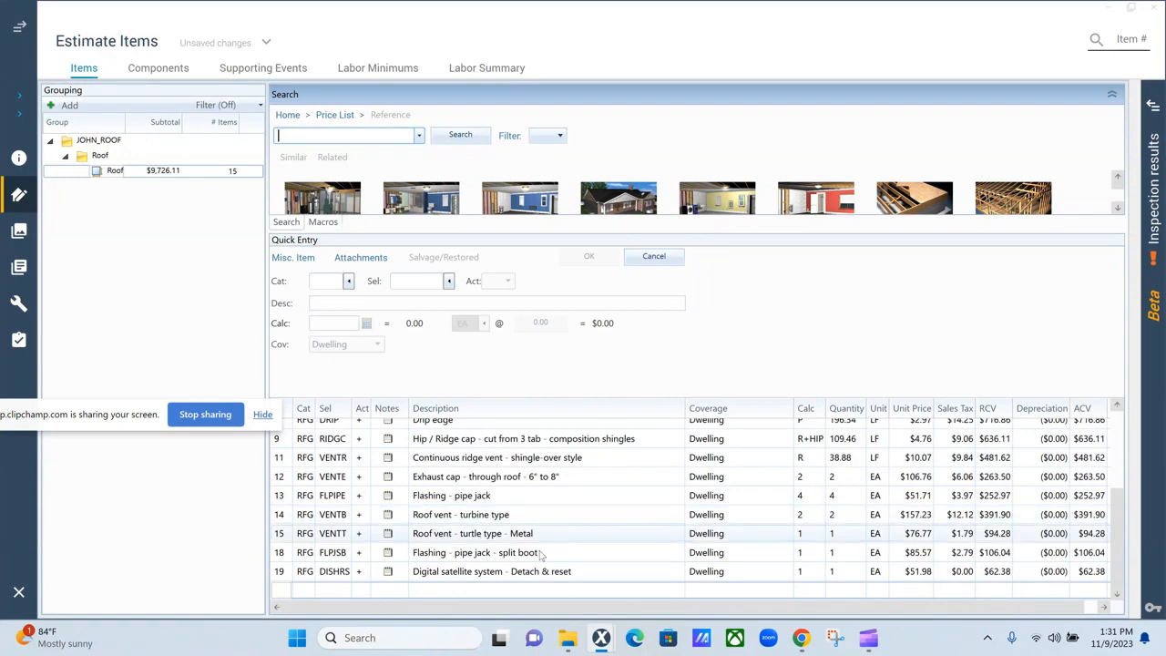
scroll(465, 515, "up", 3)
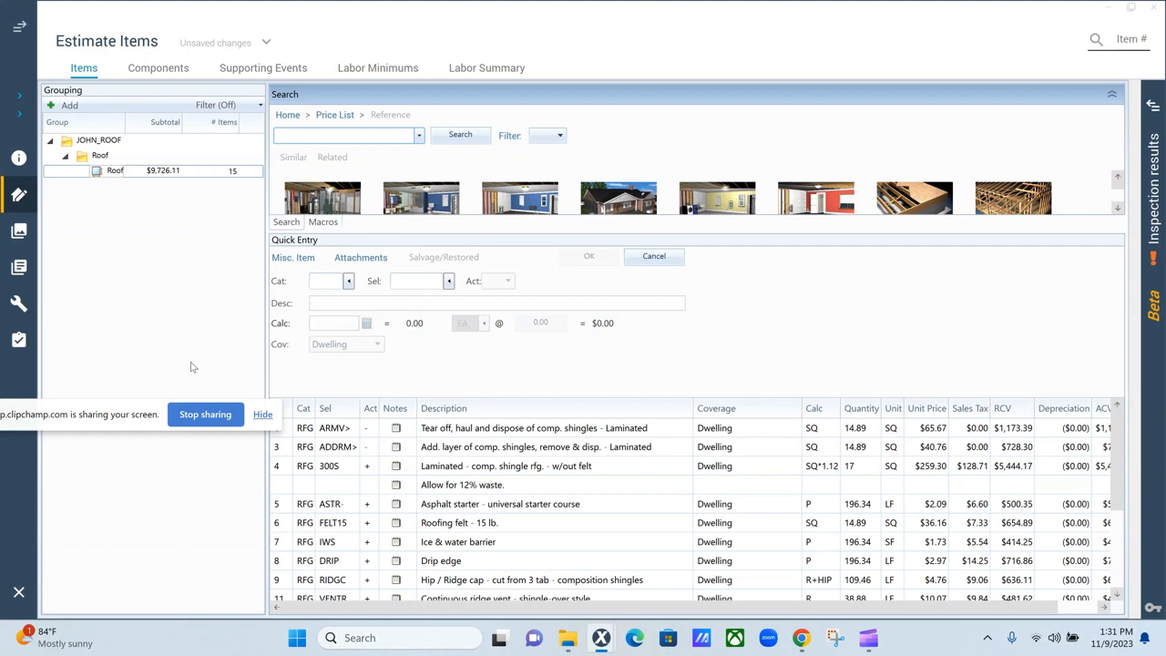
scroll(420, 564, "down", 3)
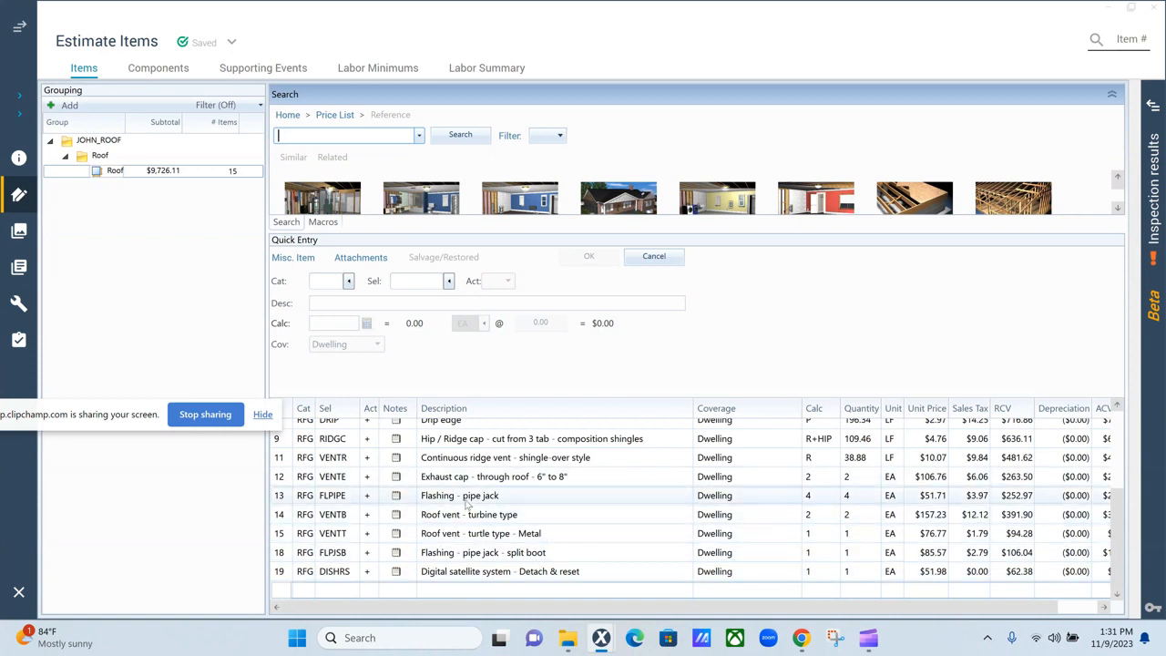
scroll(470, 501, "up", 1)
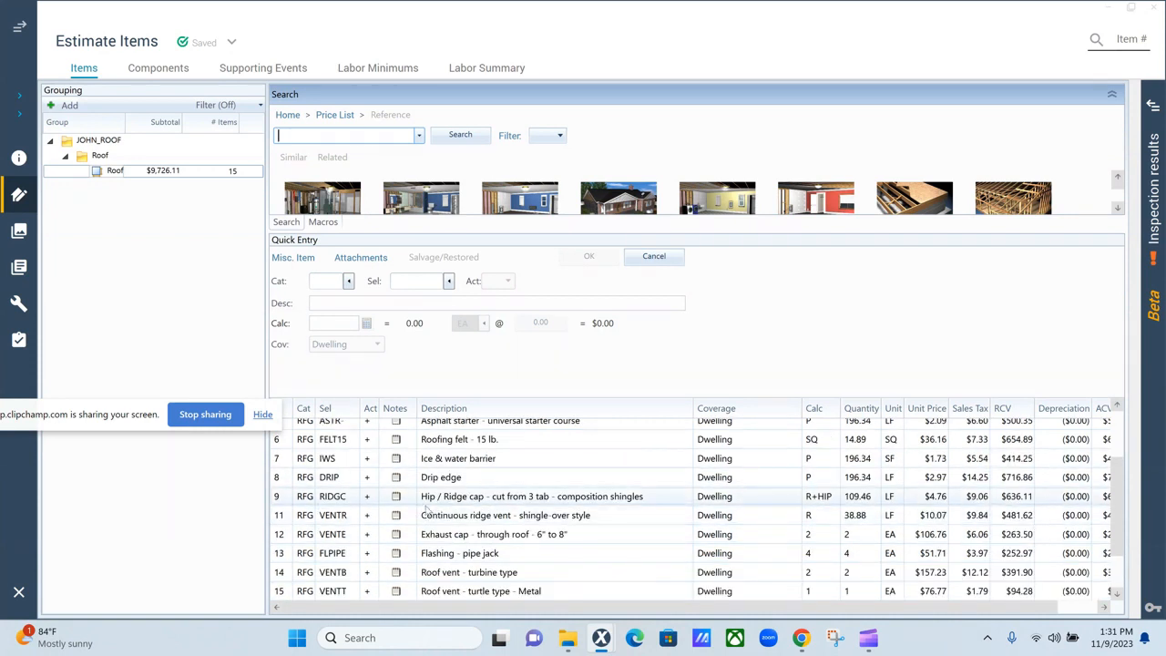
scroll(337, 516, "up", 2)
scroll(353, 514, "down", 3)
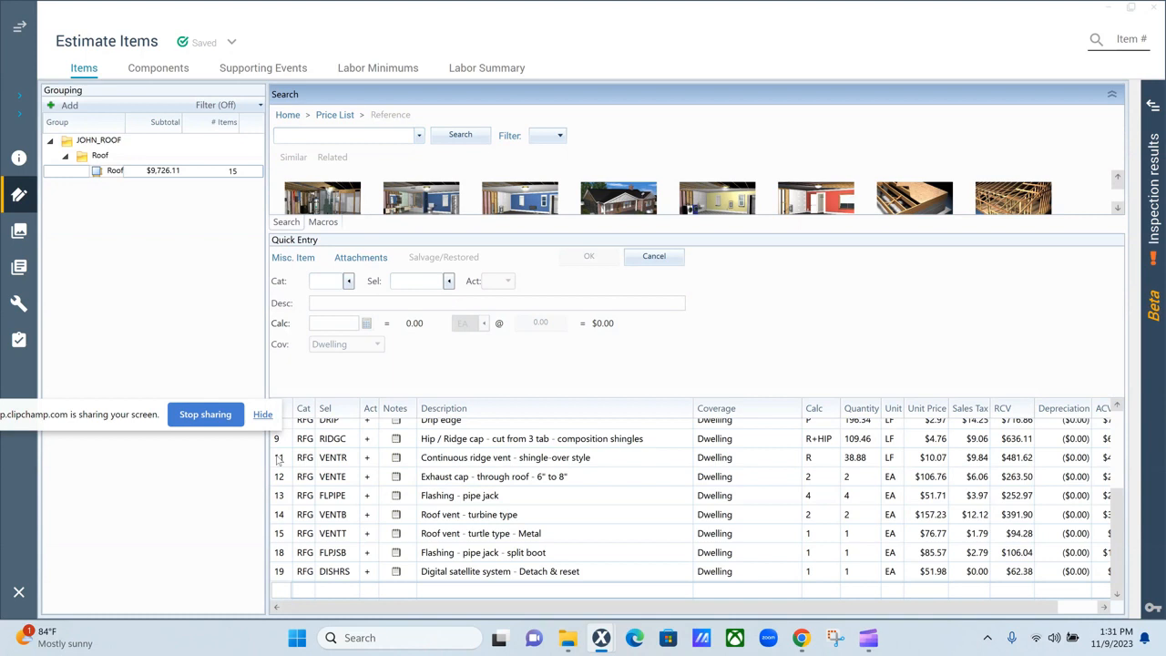
left_click(482, 458)
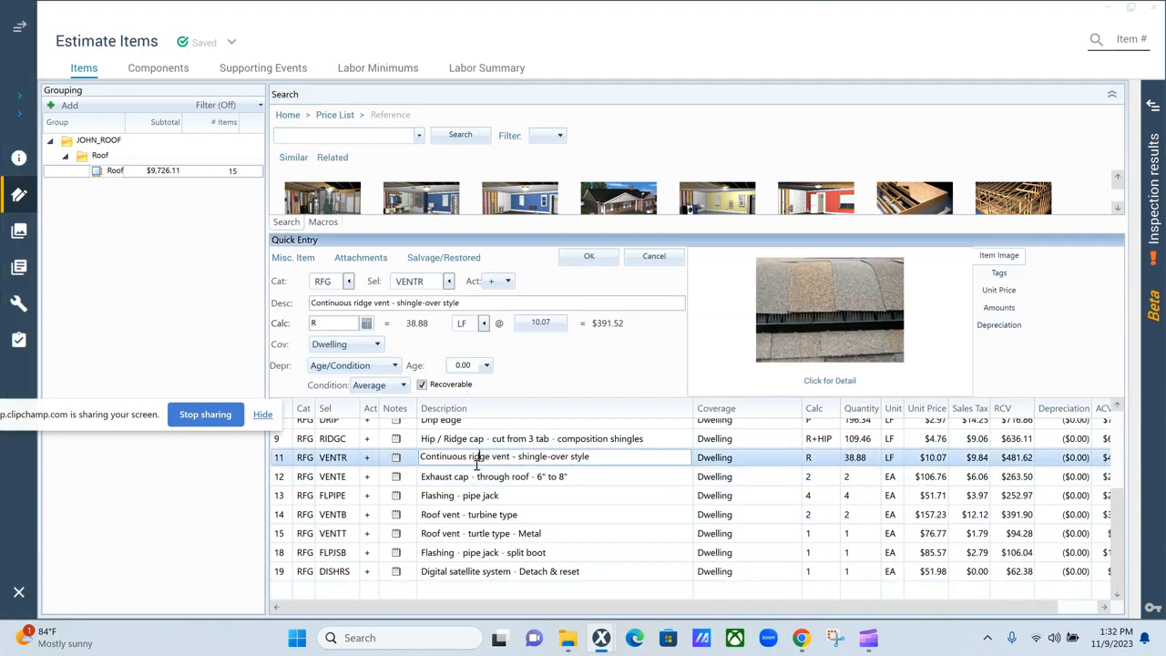
left_click(282, 572, "shift")
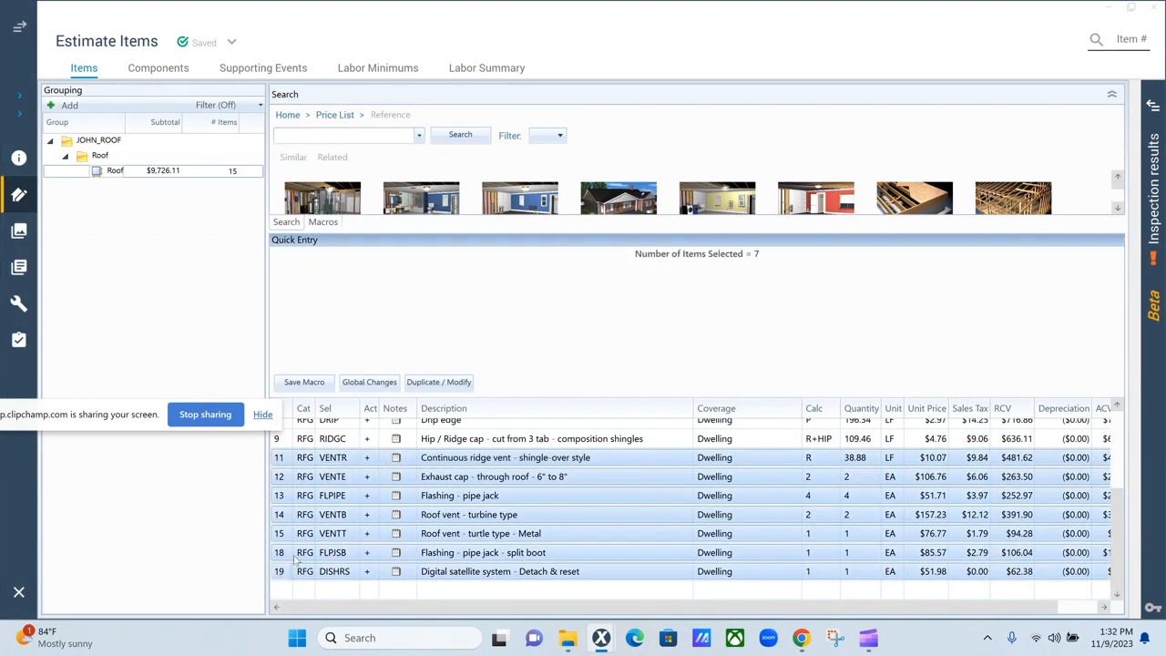
right_click(302, 497)
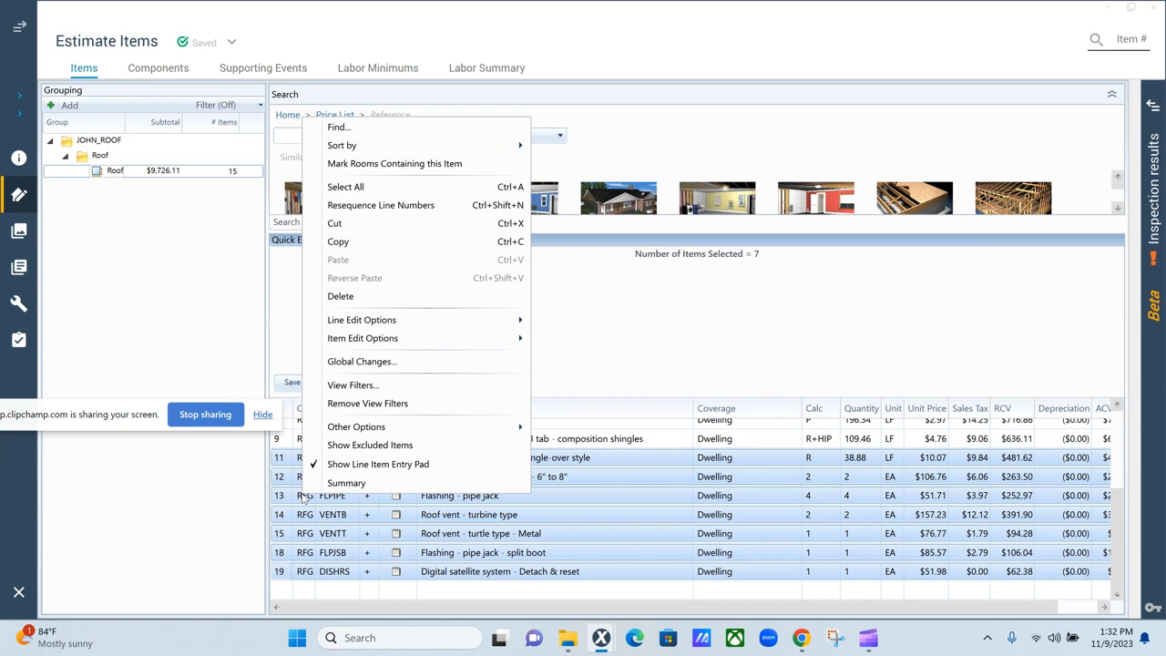
left_click(366, 298)
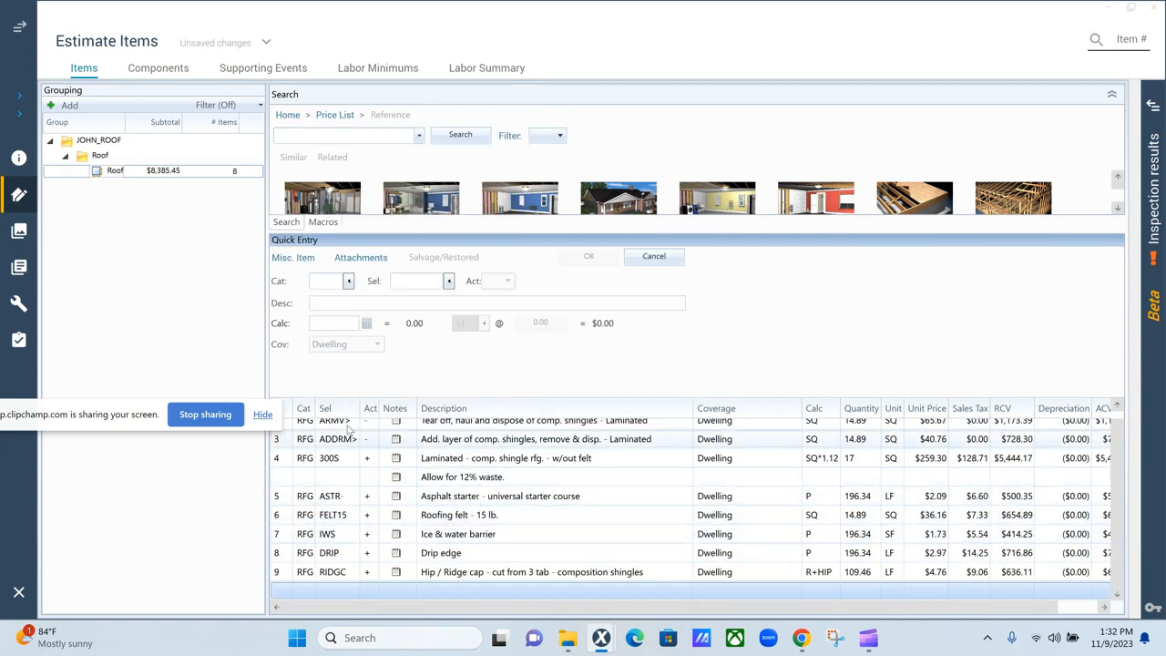
- Delete the "Add. layer of comp. shingles, remove & disp. - Laminated" item from the estimate
scroll(316, 469, "up", 1)
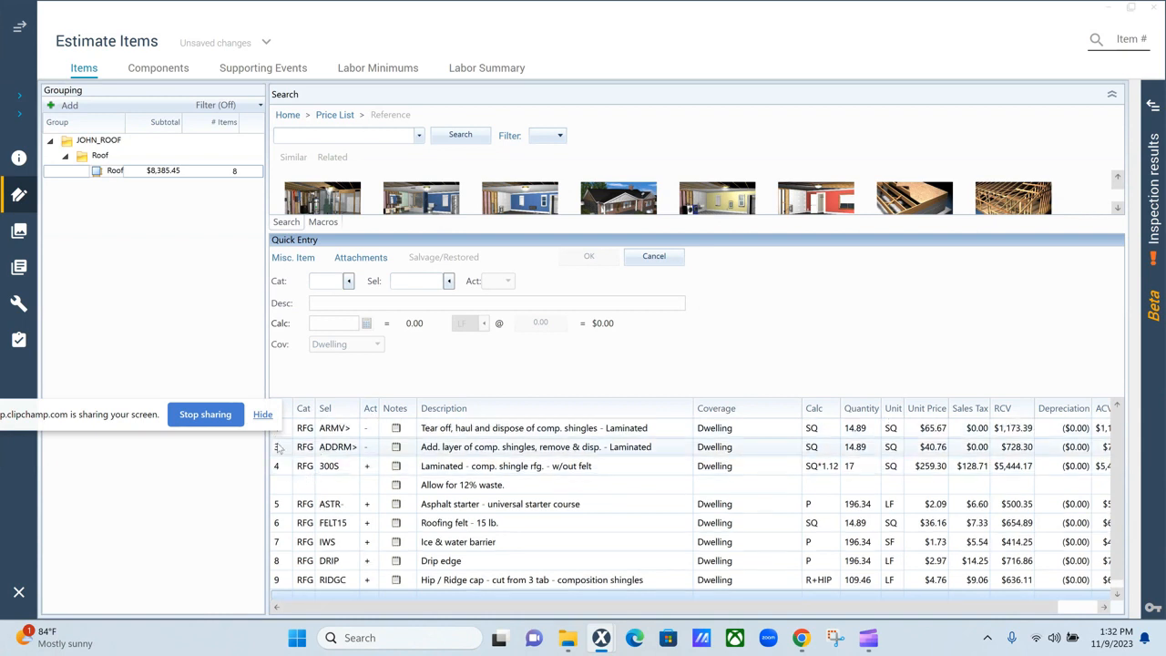
left_click_drag(120, 413, 256, 158)
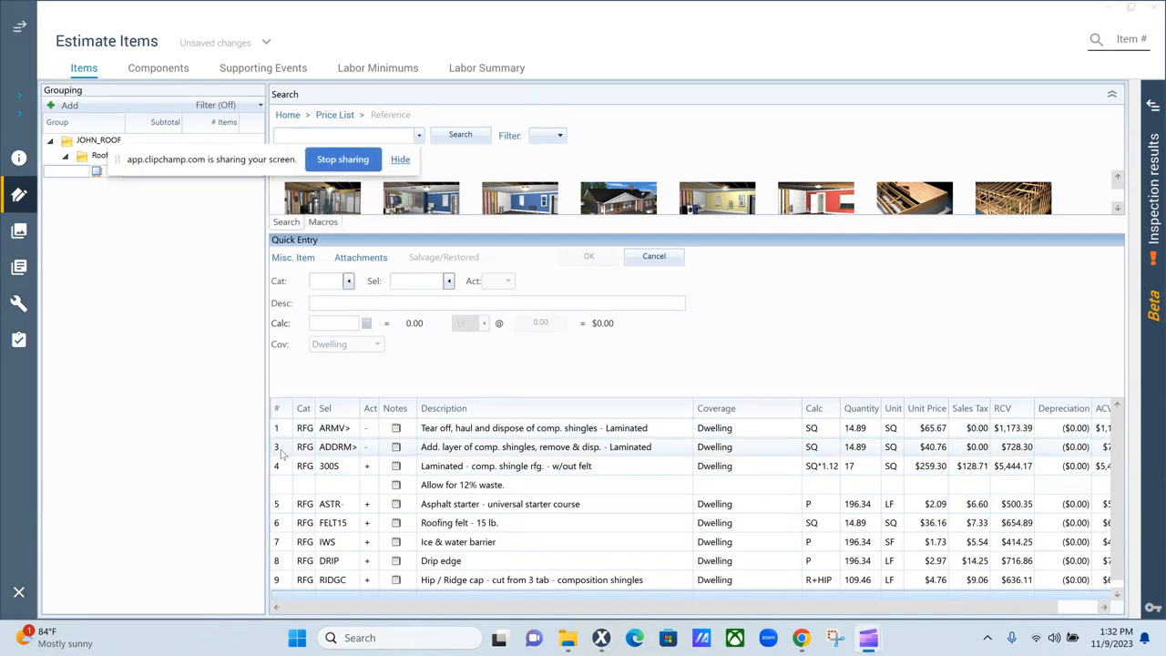
right_click(281, 448)
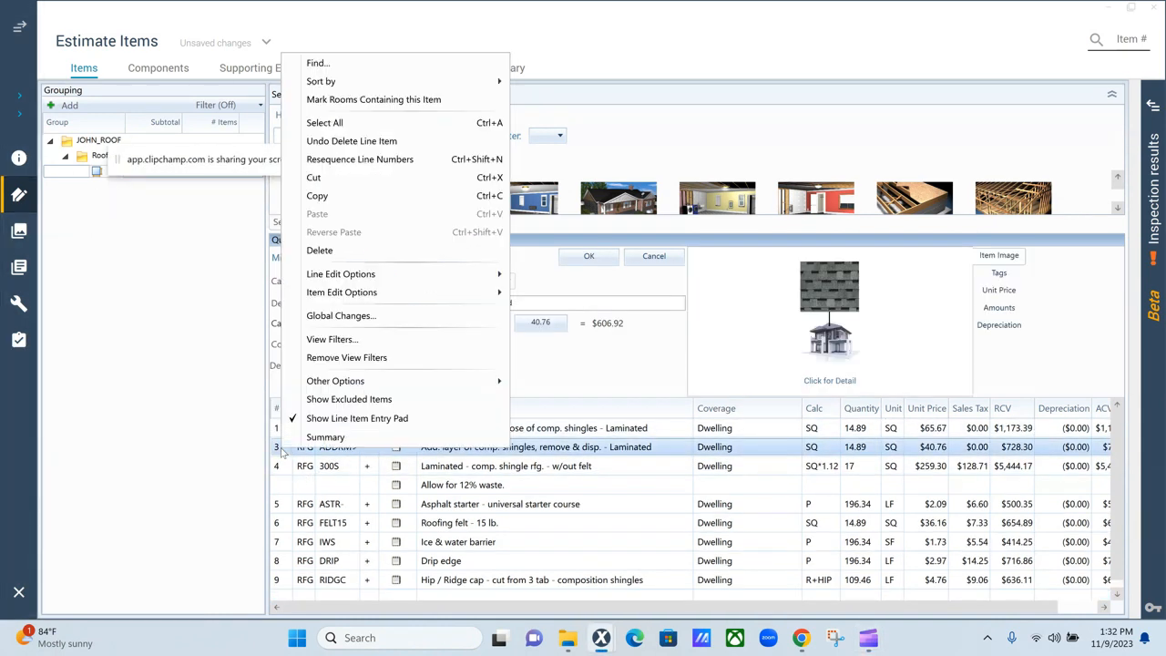
left_click(342, 258)
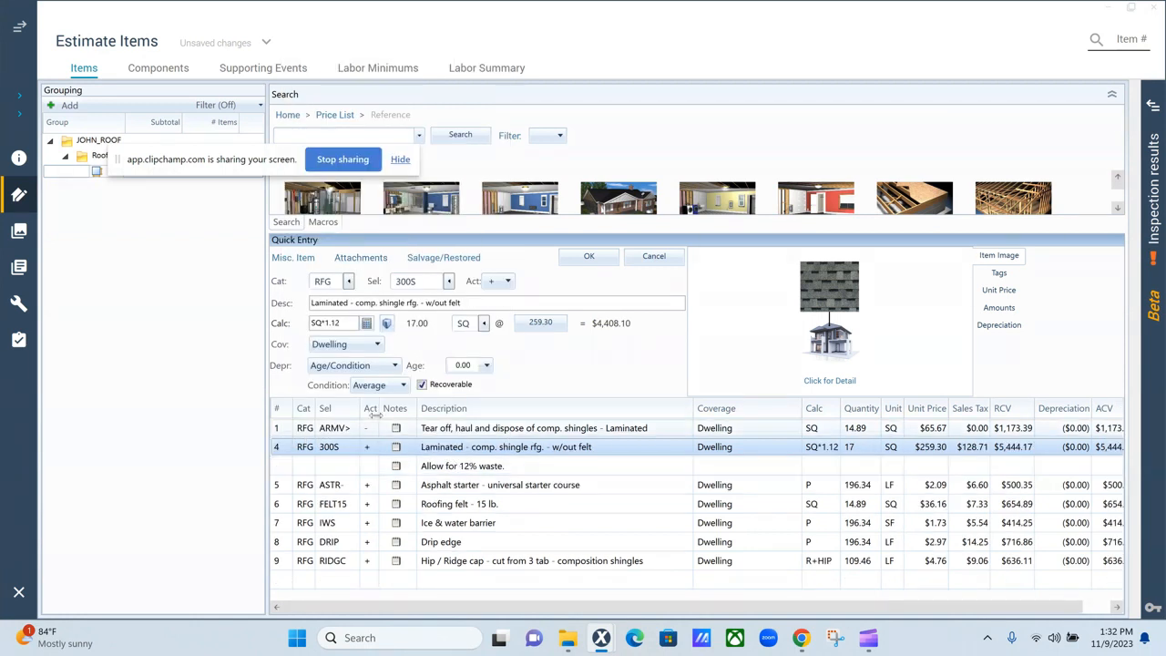
- Check the laminated shingle, waste note and asphalt starter lines, and delete the "Roofing felt - 15 lb." item
left_click(485, 467)
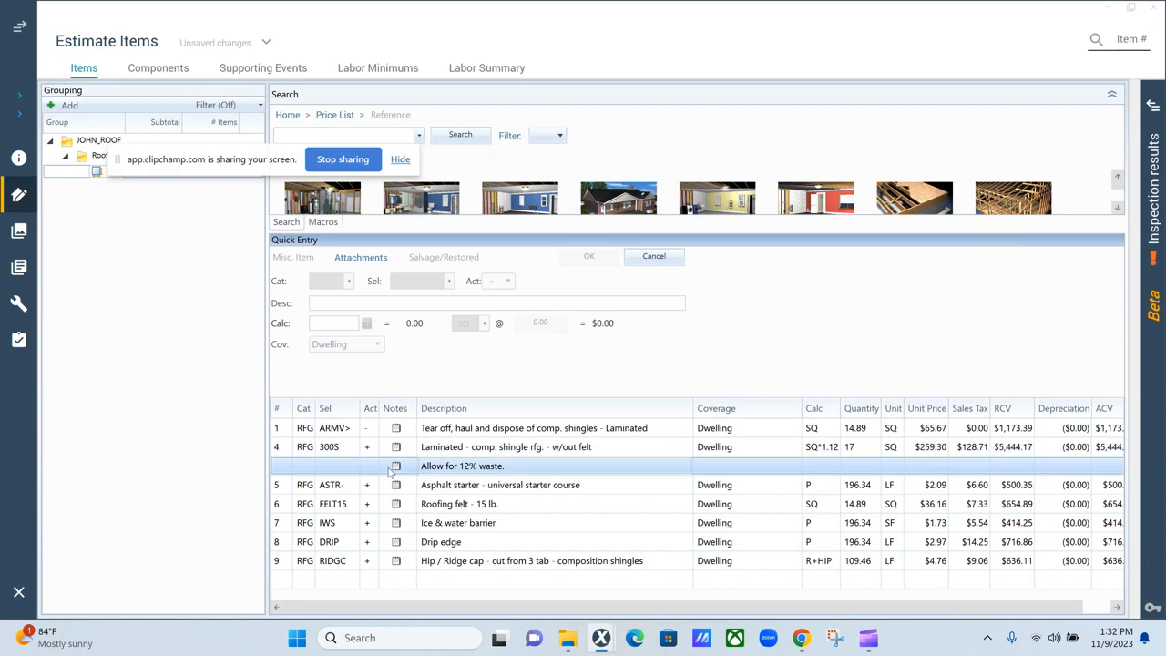
left_click(279, 450)
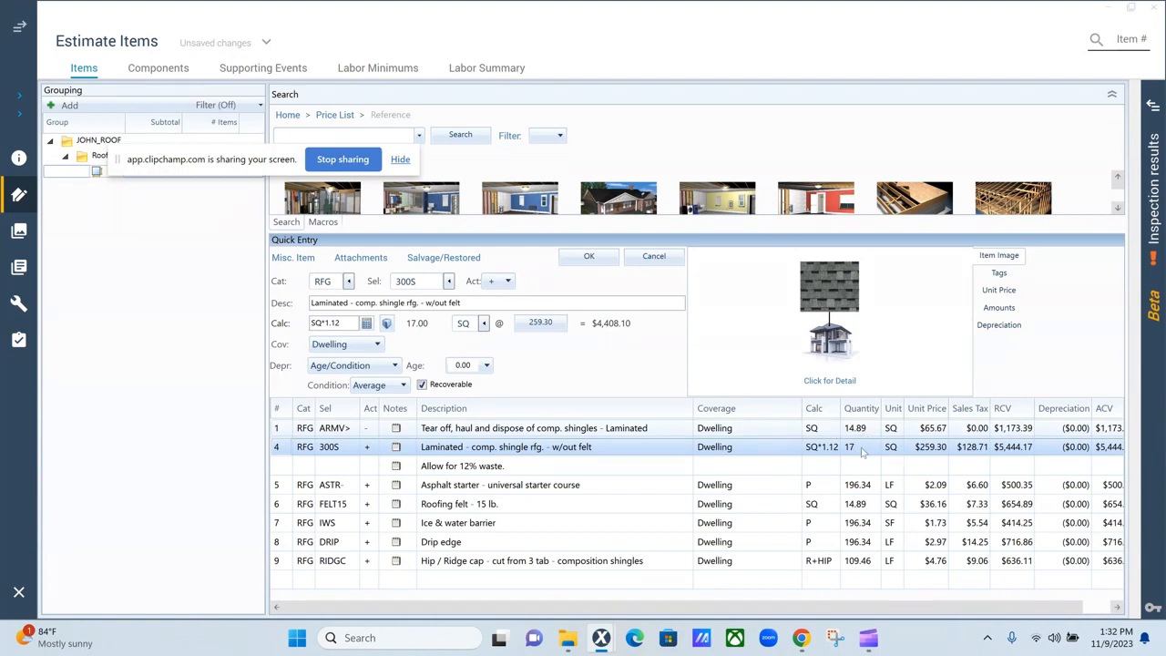
left_click(279, 488)
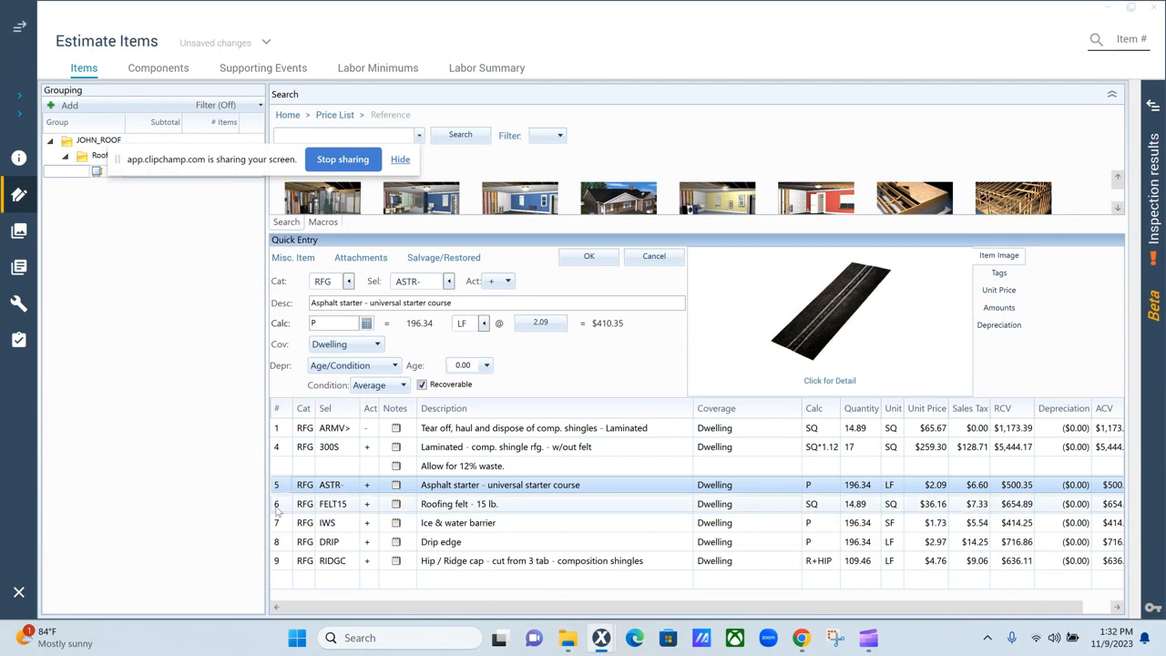
left_click(278, 509)
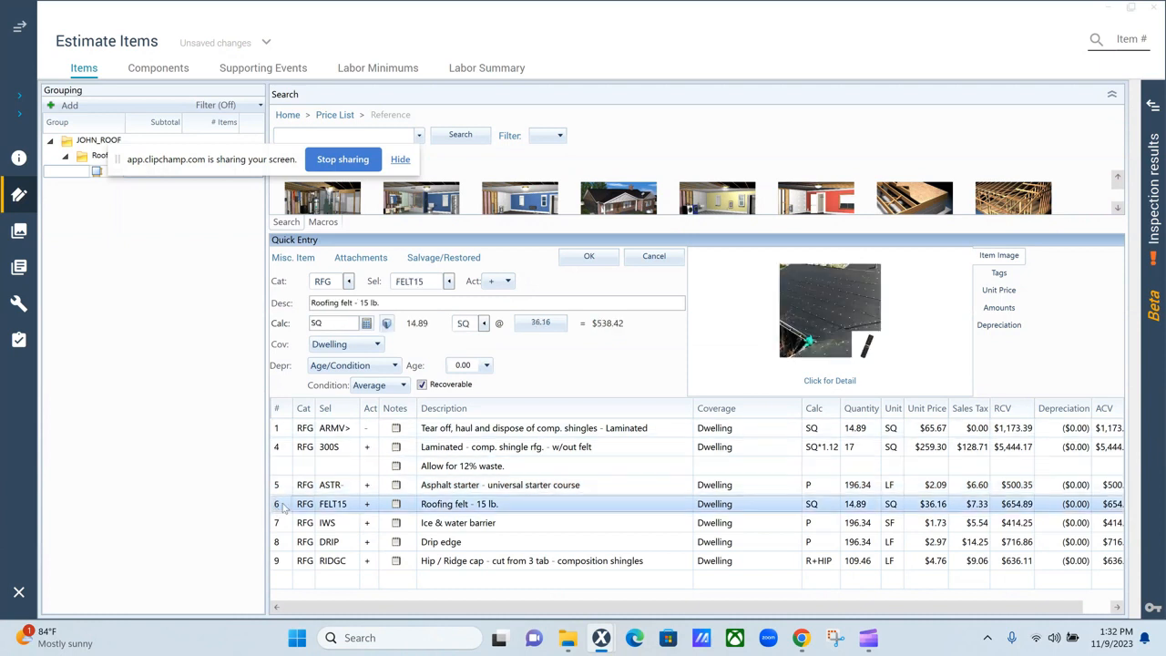
right_click(283, 508)
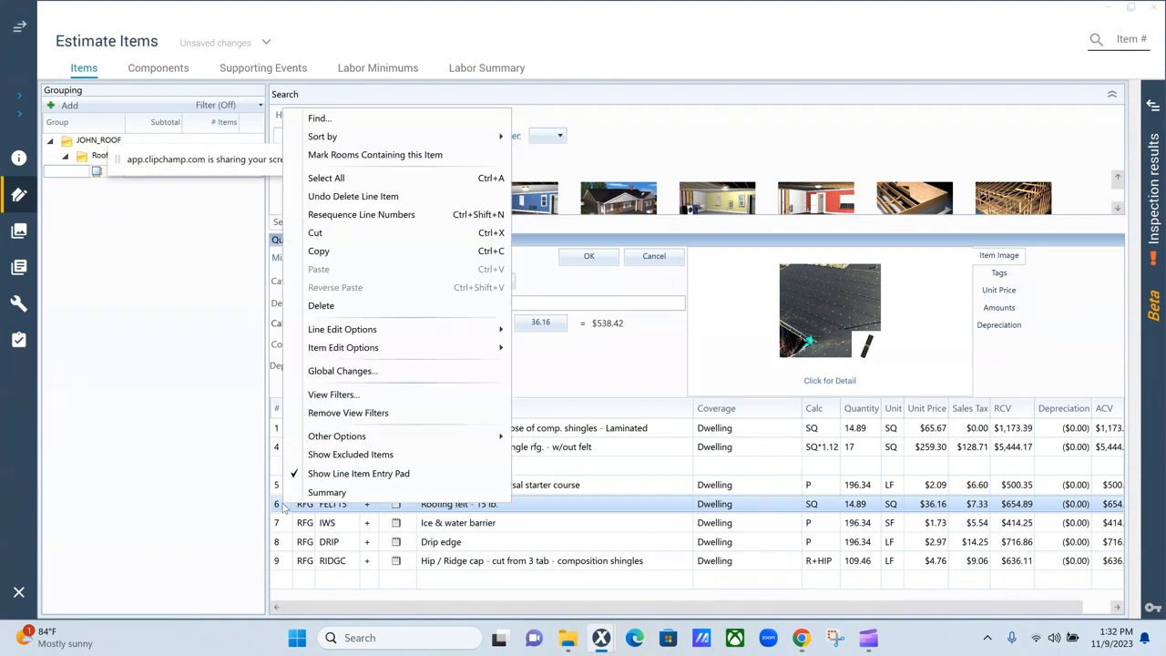
left_click(321, 305)
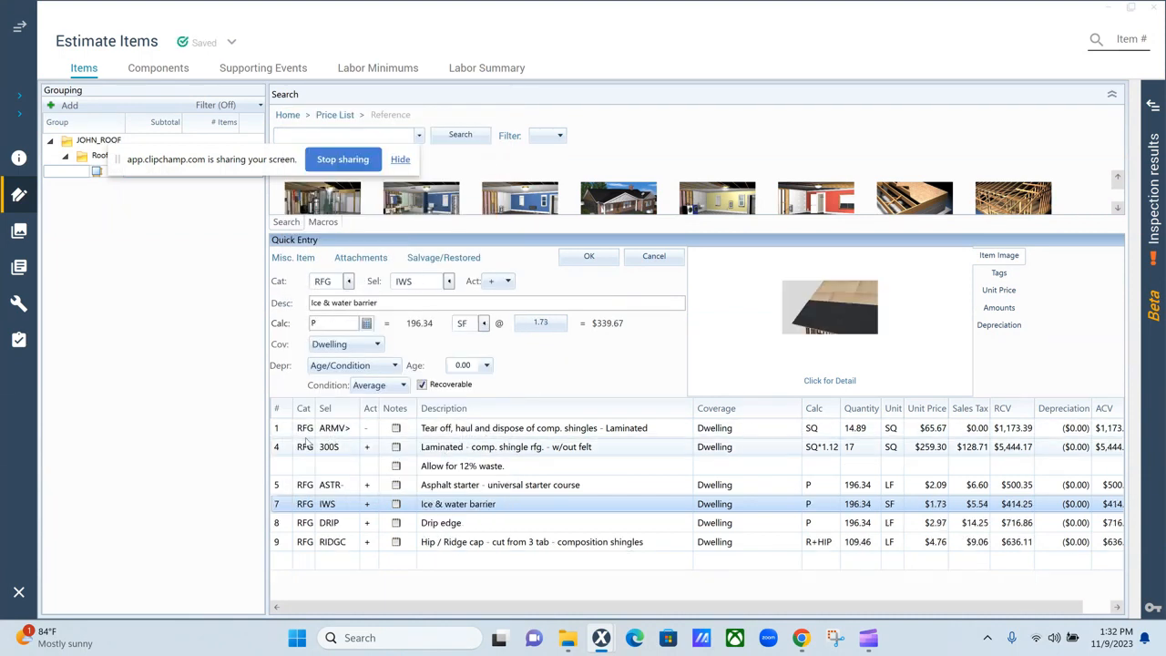
- Search the price list for "felt" and add the RFG "Roofing felt - 15 lb." item to the estimate
left_click(276, 448)
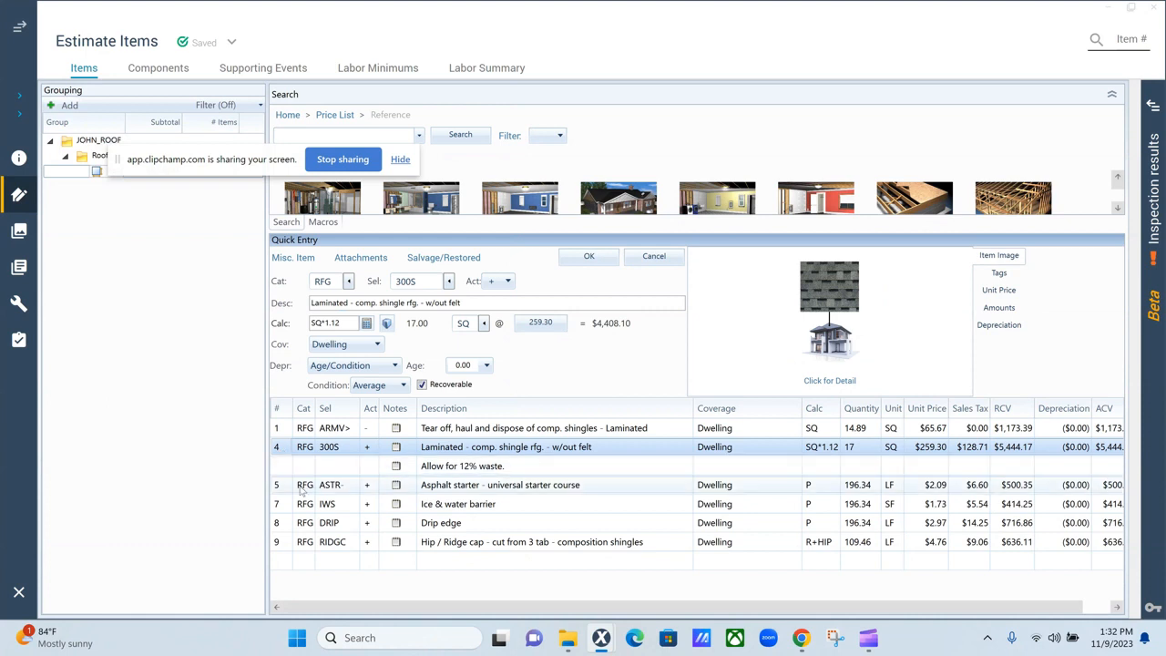
left_click_drag(220, 166, 202, 171)
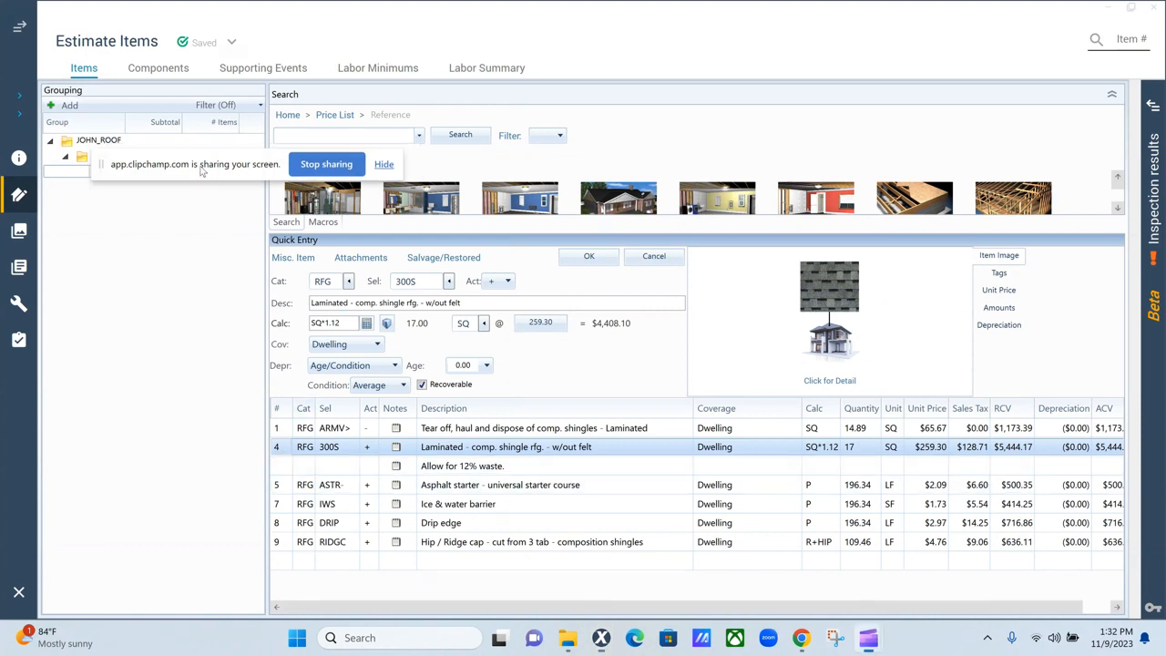
left_click(336, 139)
type("felt")
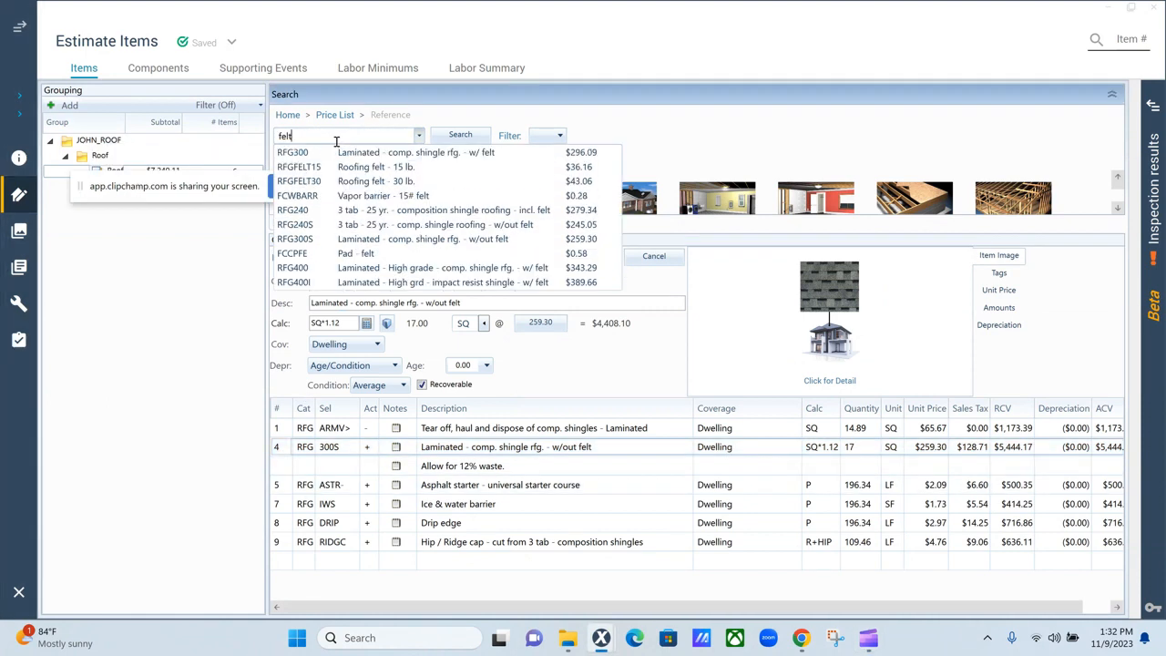
left_click(358, 178)
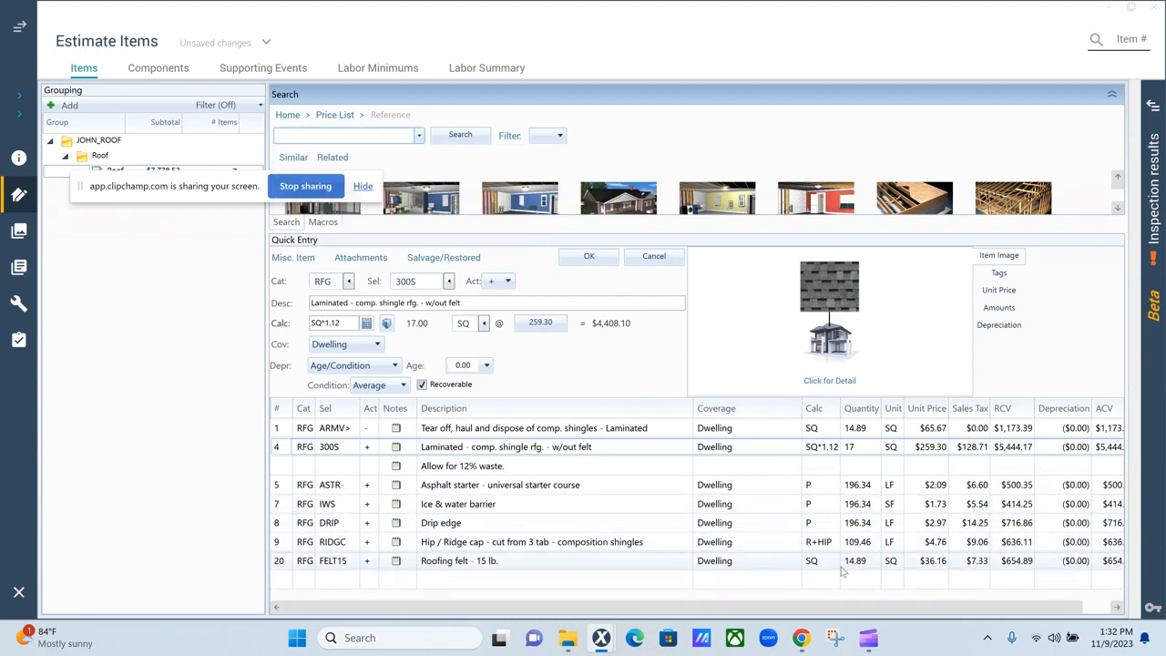
- Check the unit price of the added "Roofing felt - 15 lb." line and delete that line
left_click(930, 564)
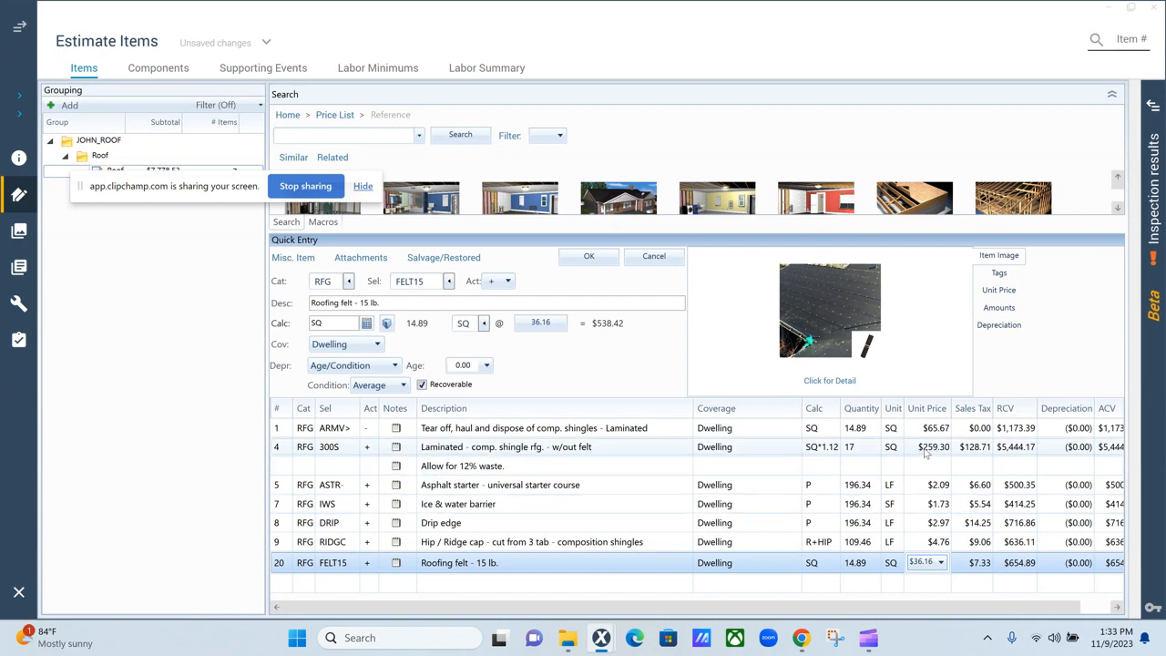
right_click(280, 565)
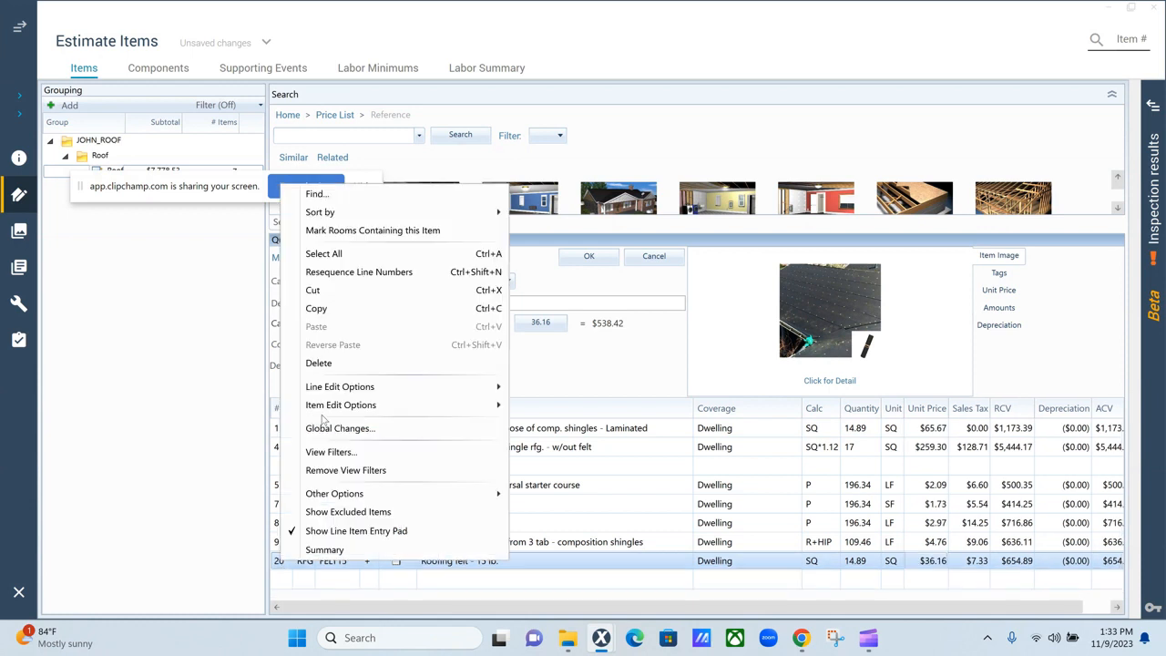
left_click(320, 363)
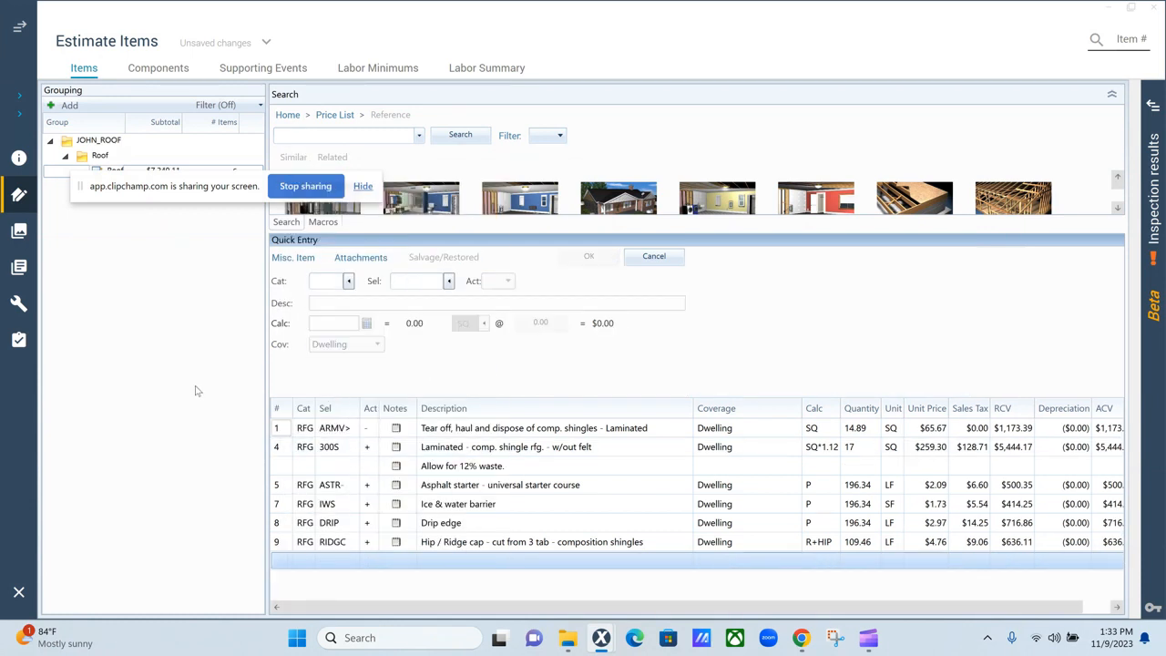
- Change the laminated shingle line's selector to RFG 300, "Laminated - comp. shingle rfg. - w/ felt", and save the line
left_click(278, 446)
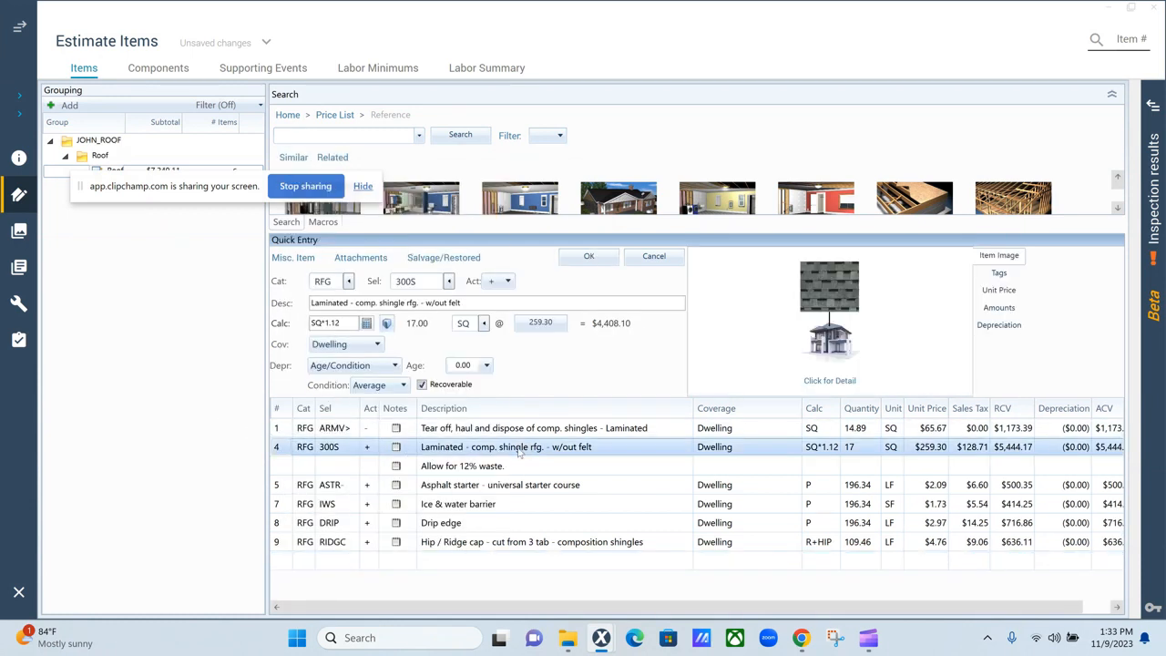
left_click(449, 283)
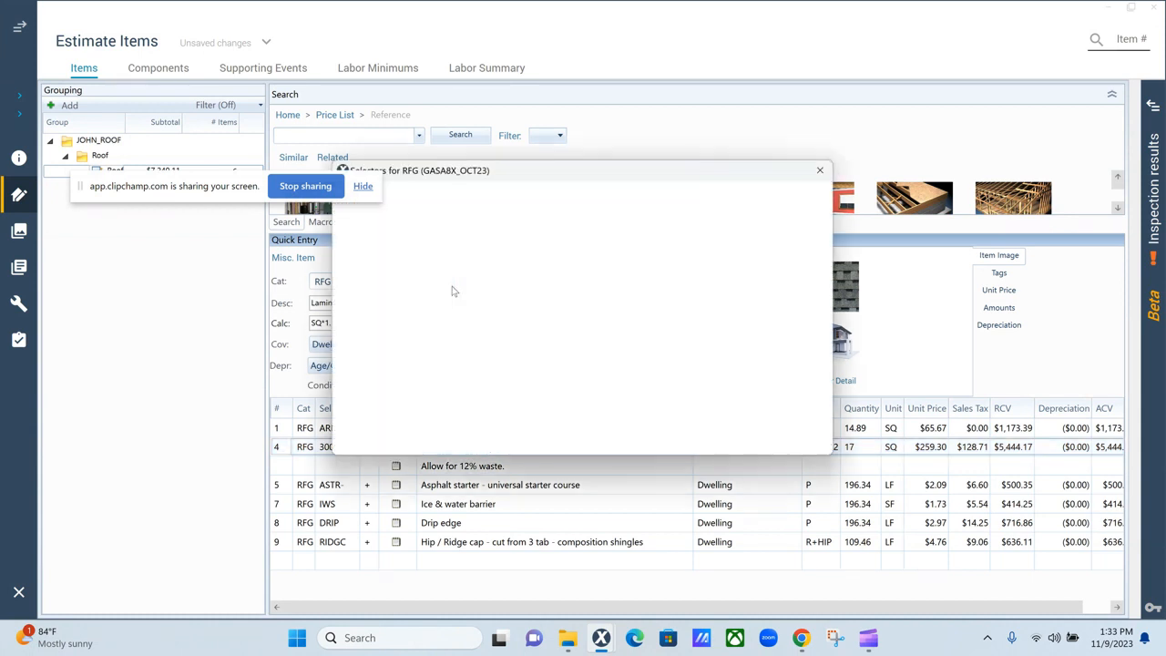
left_click(563, 281)
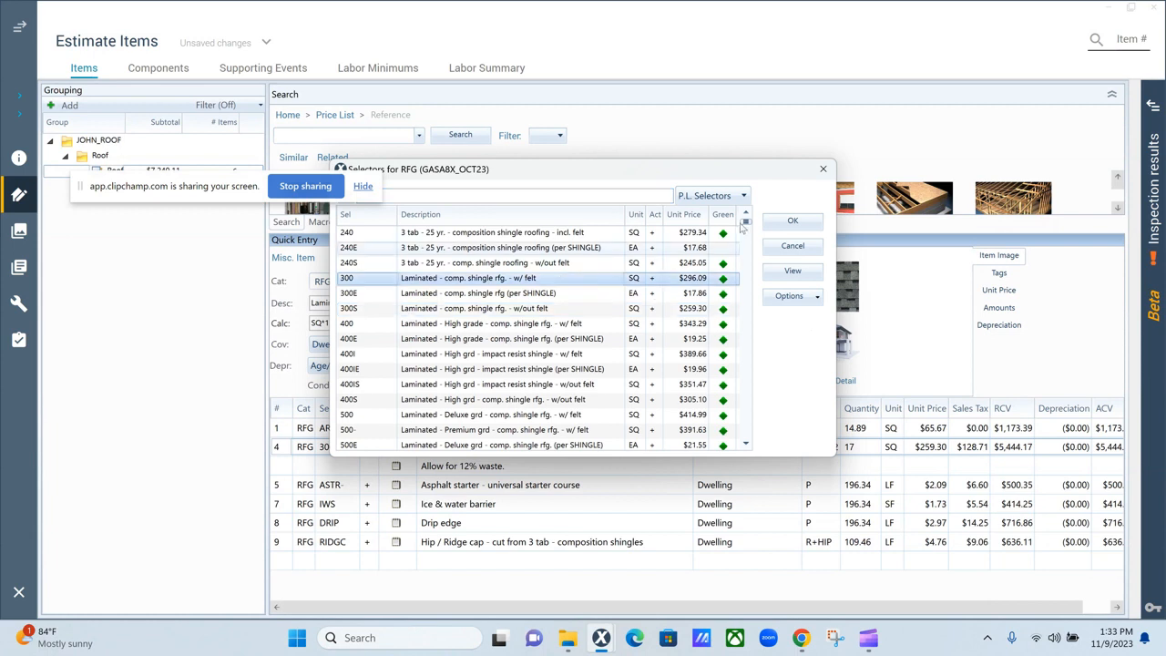
left_click(790, 222)
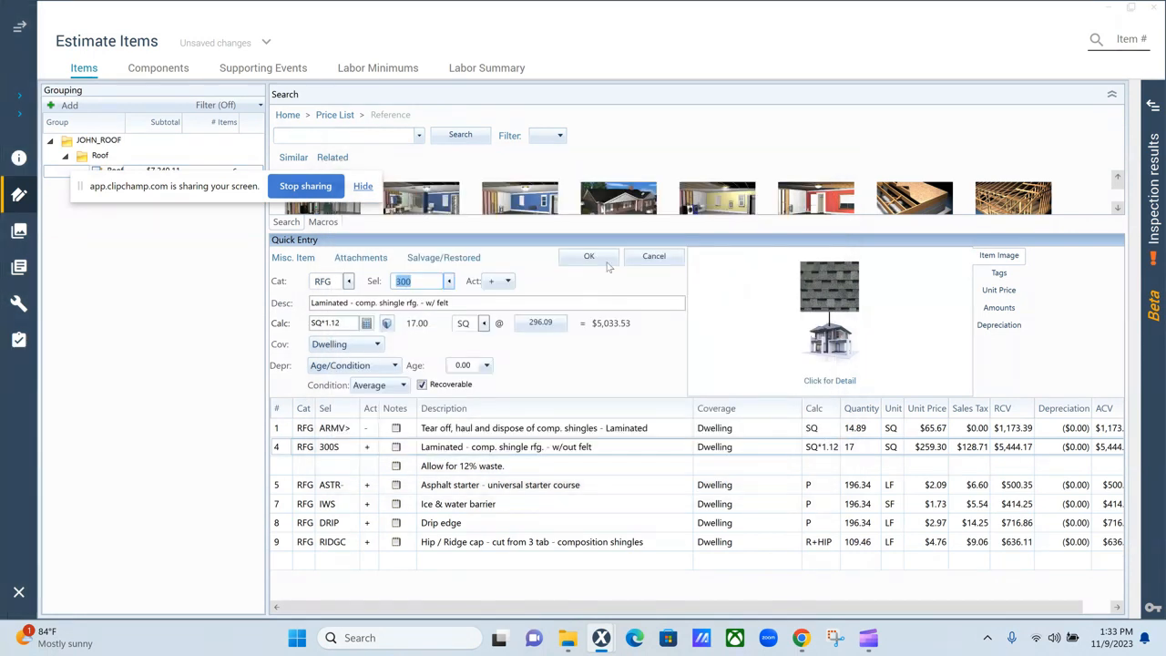
left_click(589, 258)
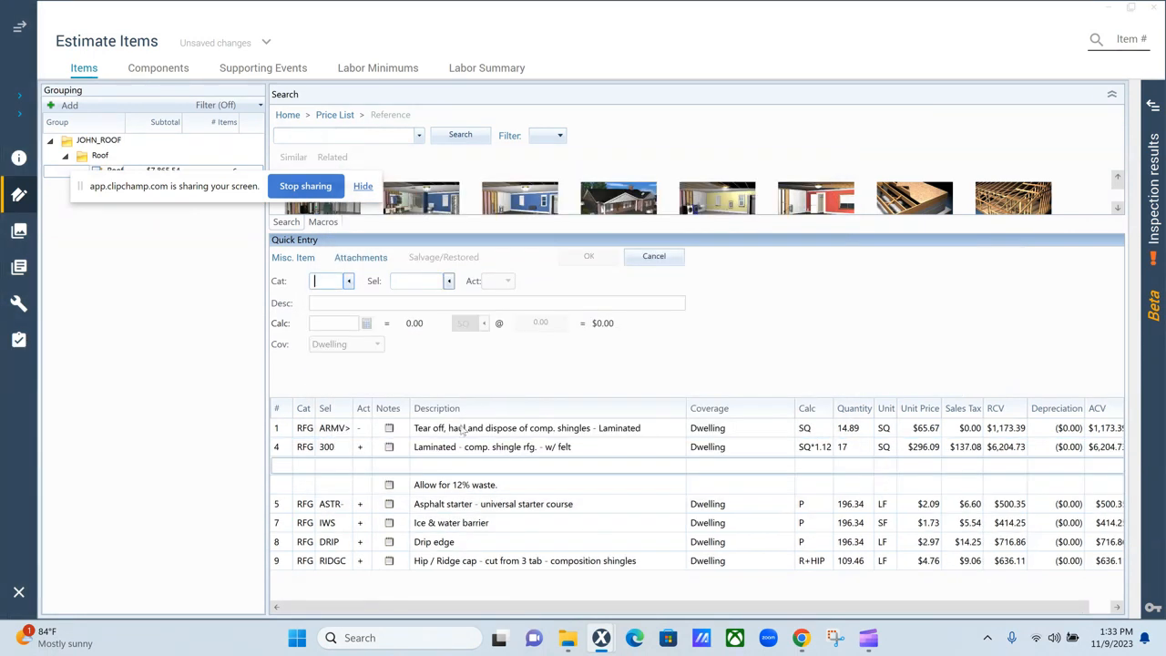
left_click(654, 256)
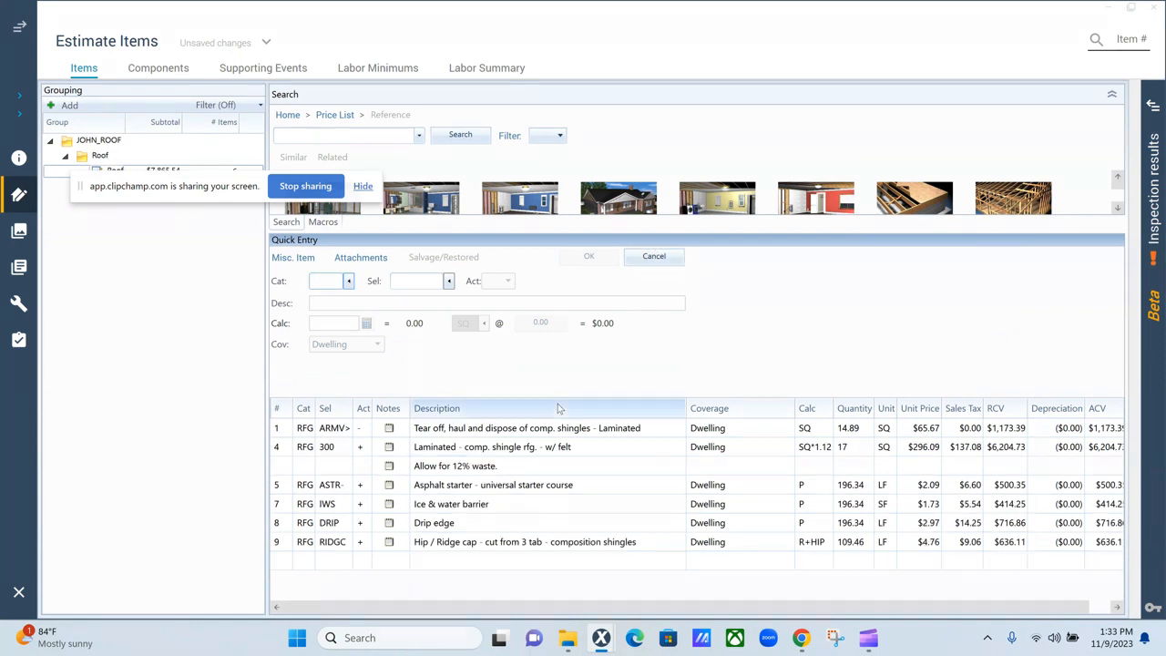
- Delete the "Ice & water barrier" and "Drip edge" items from the estimate
left_click(281, 504)
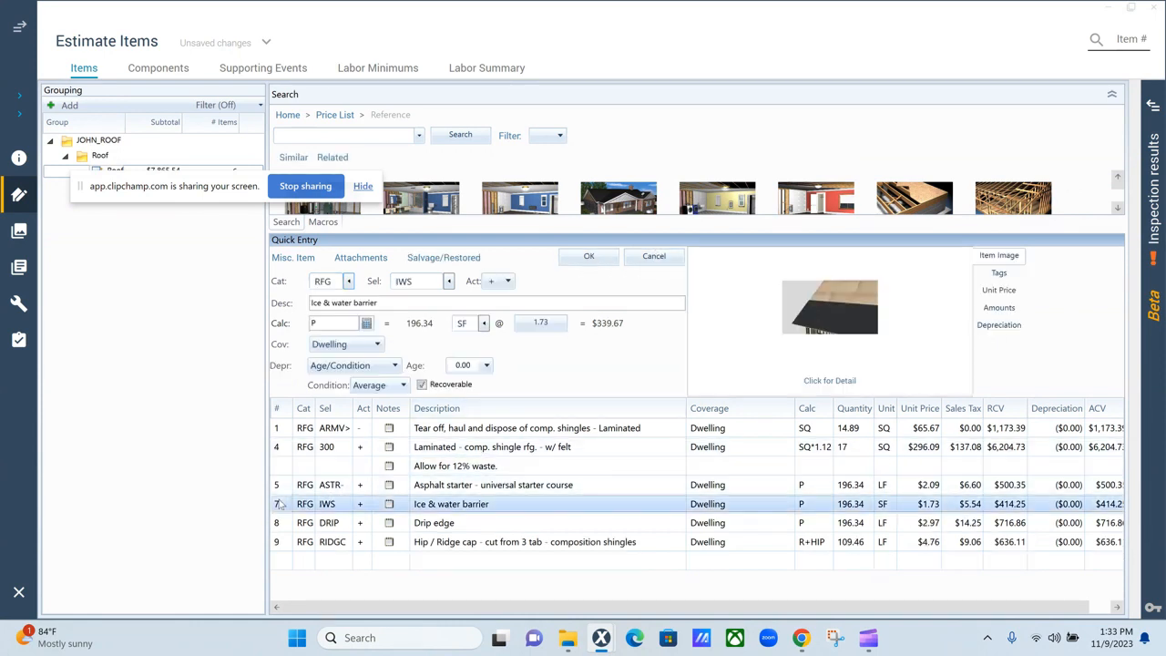
right_click(278, 507)
left_click(278, 304)
right_click(277, 510)
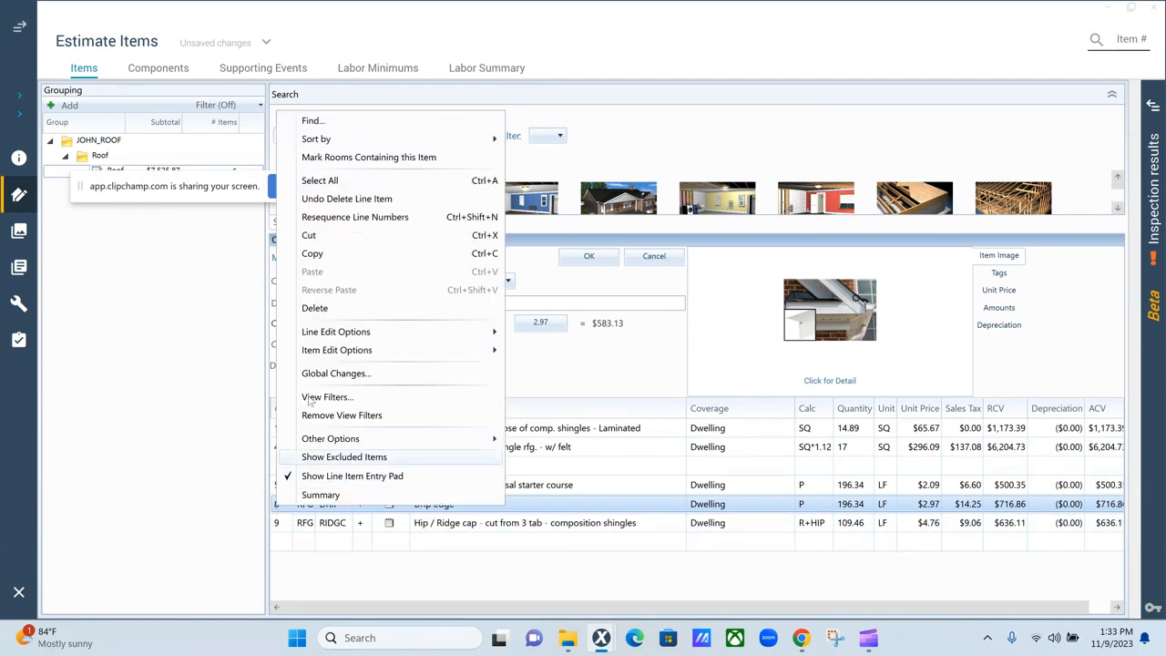
left_click(339, 310)
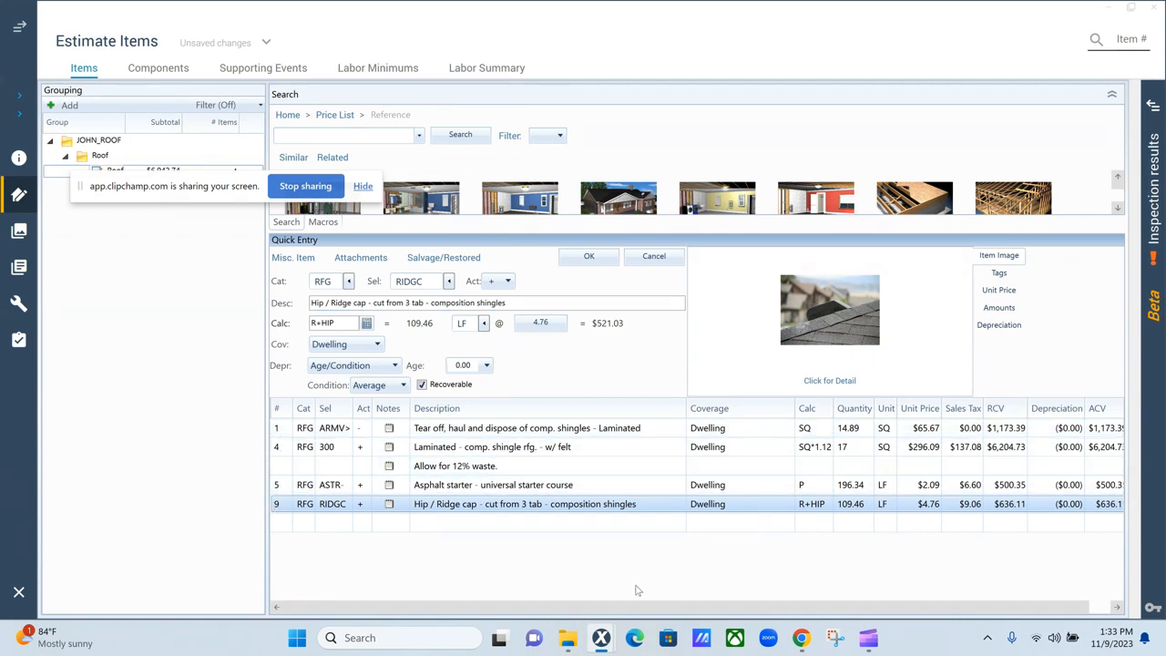
left_click(533, 572)
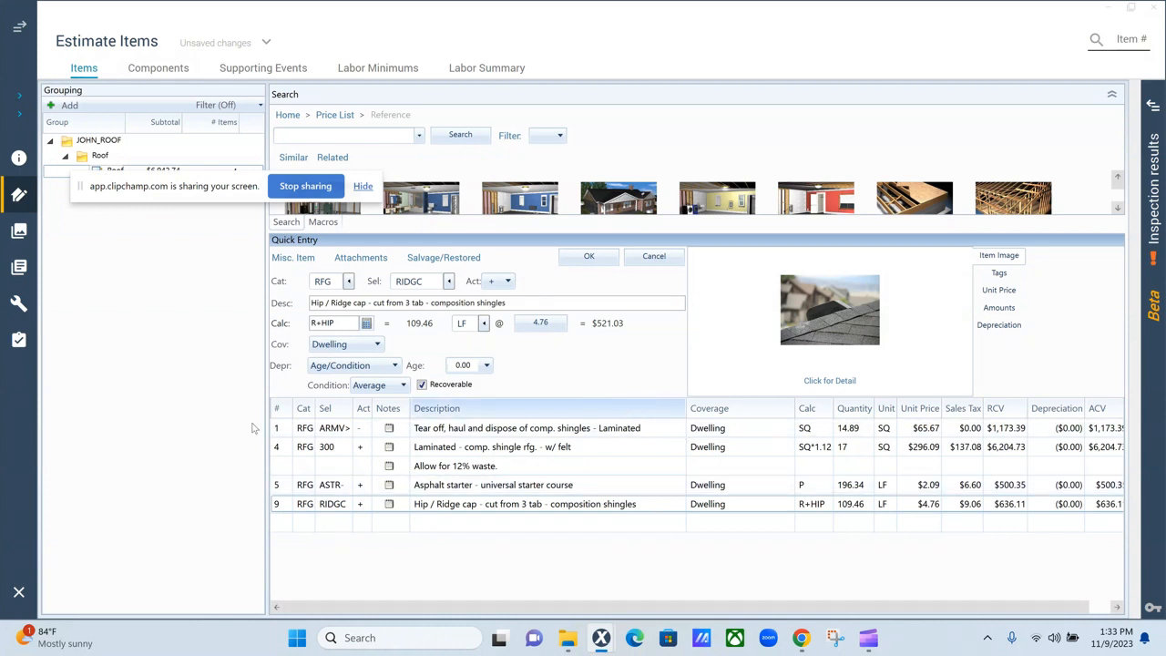
- Change the laminated shingle line's selector to RFG 240, "3 tab - 25 yr. - composition shingle roofing - incl. felt", and save the line
left_click_drag(174, 181, 119, 338)
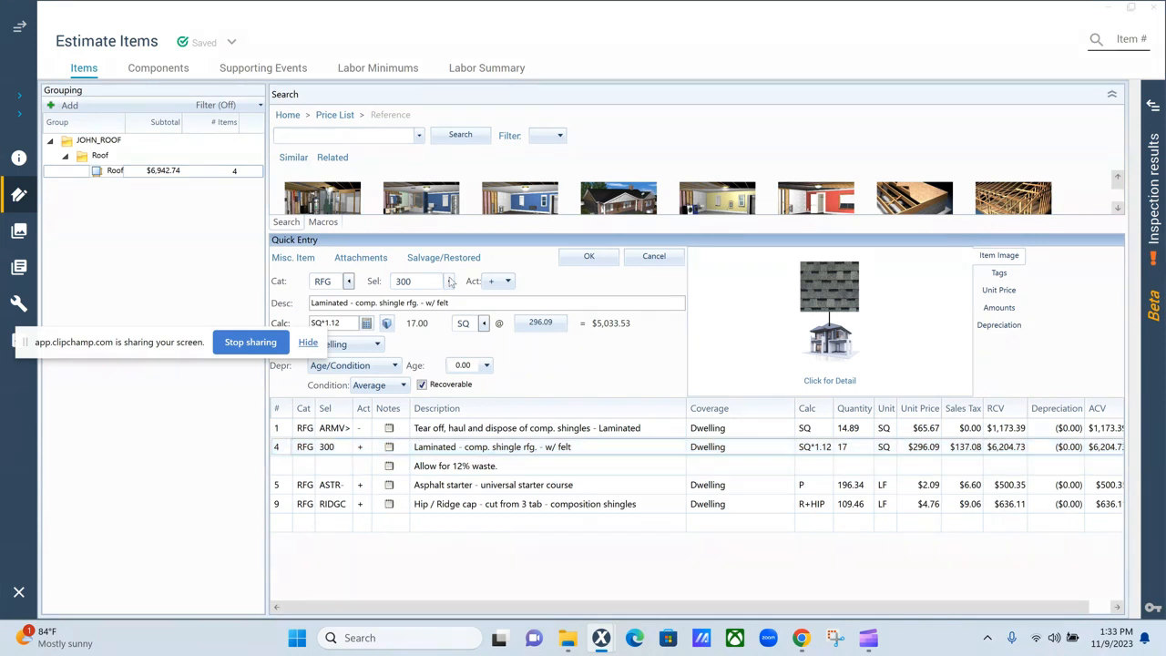
left_click(449, 284)
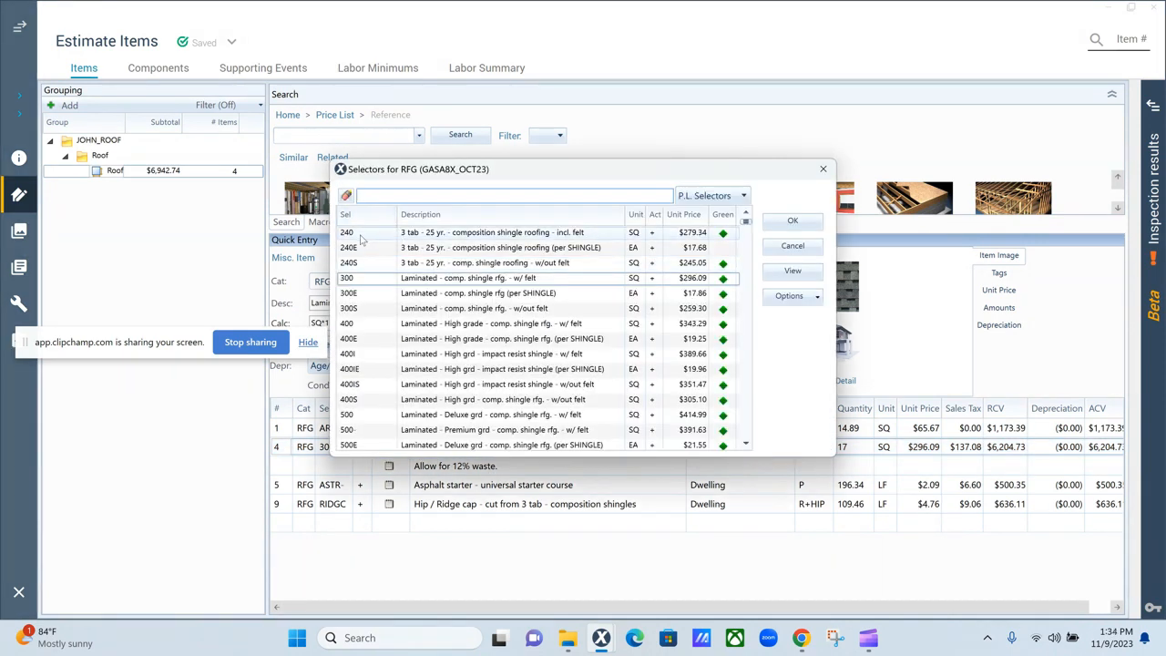
left_click(360, 239)
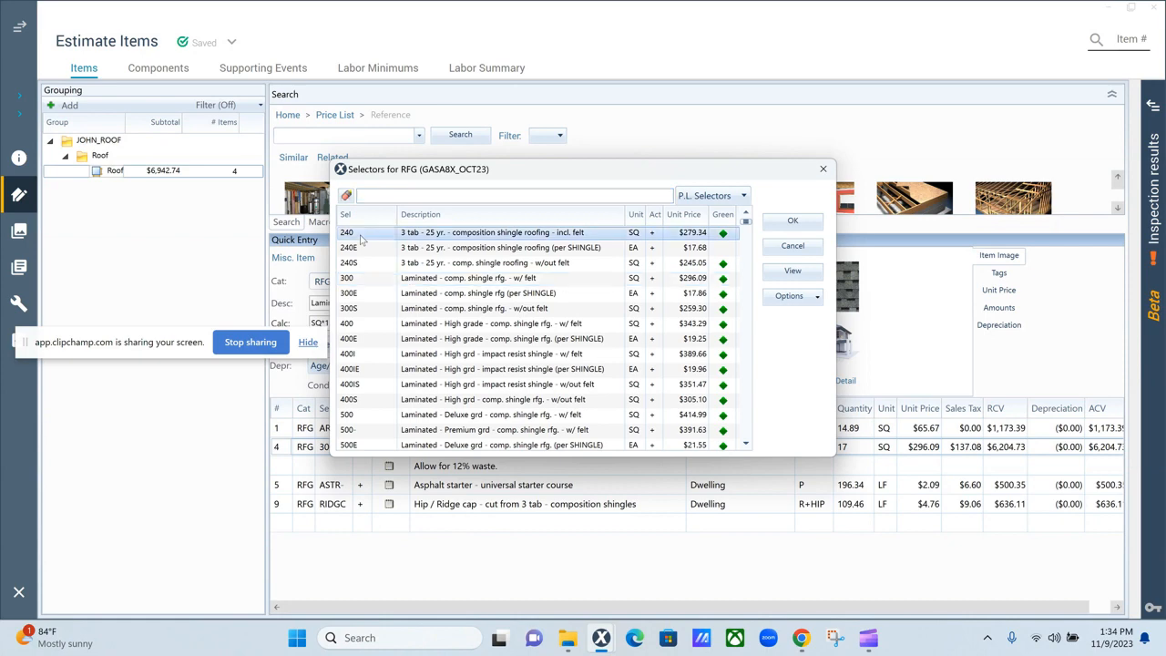
left_click(813, 226)
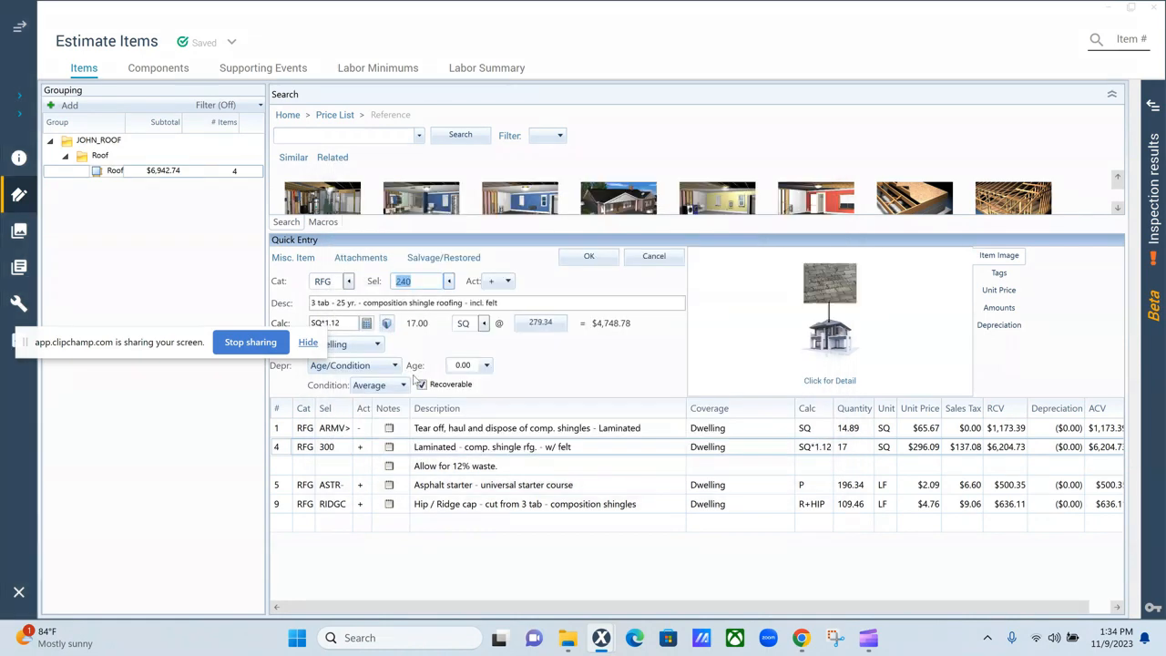
left_click(589, 256)
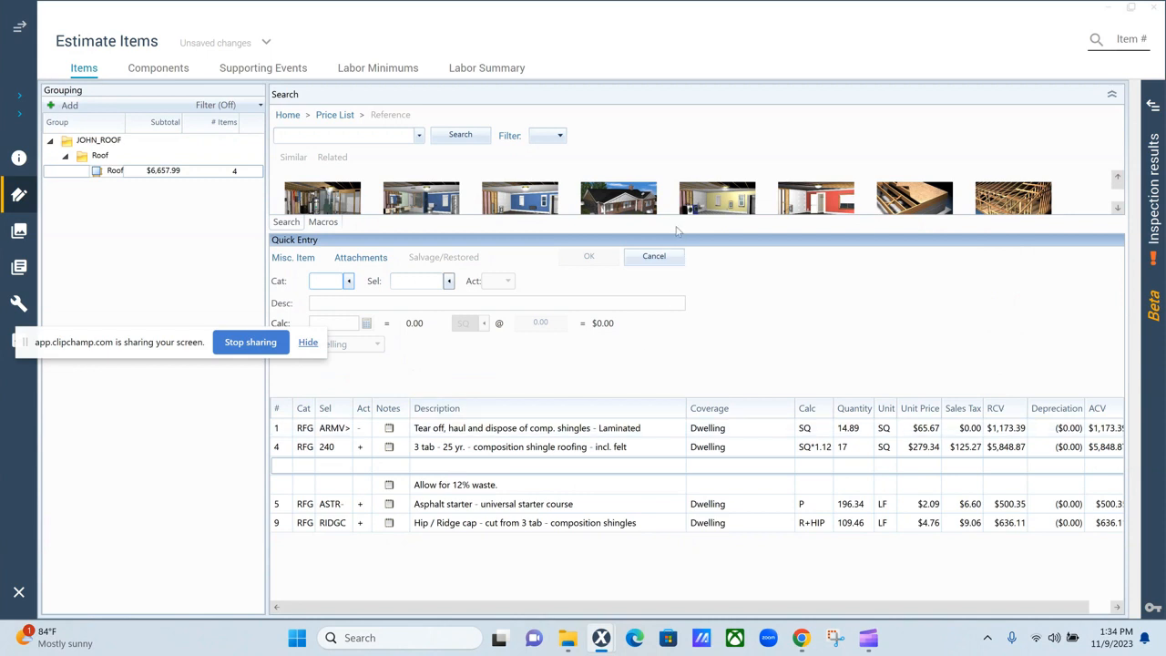
left_click(675, 256)
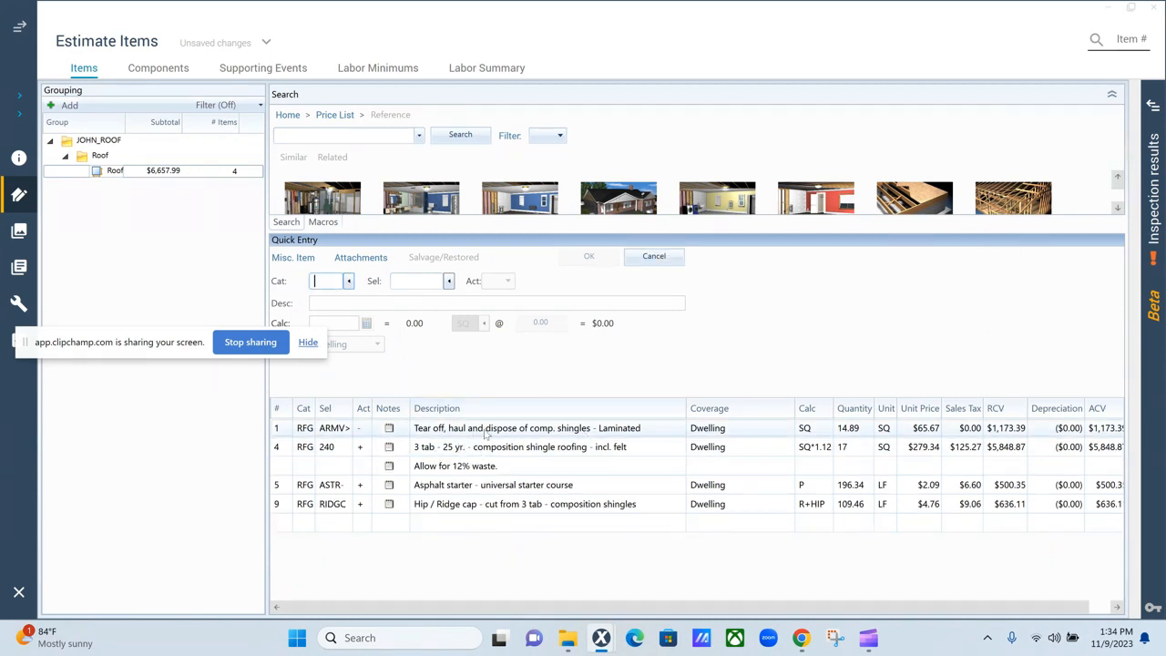
- Change the tear-off line's selector to ARMV, "Tear off, haul and dispose of comp. shingles - 3 tab", and save the line
left_click(285, 434)
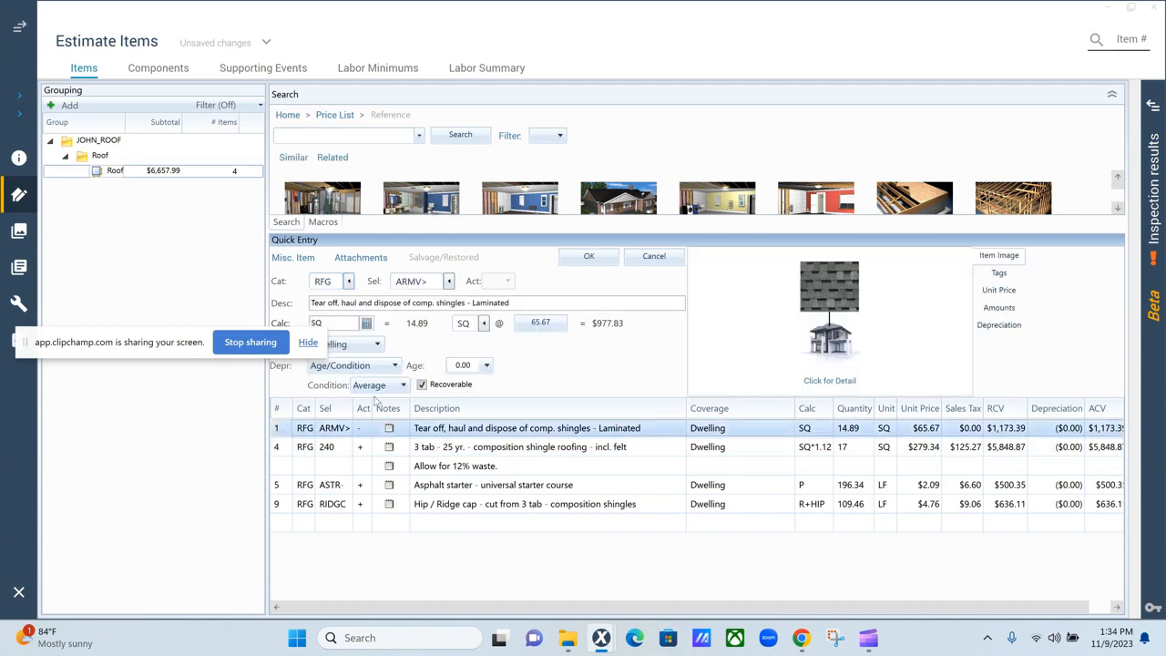
left_click(450, 283)
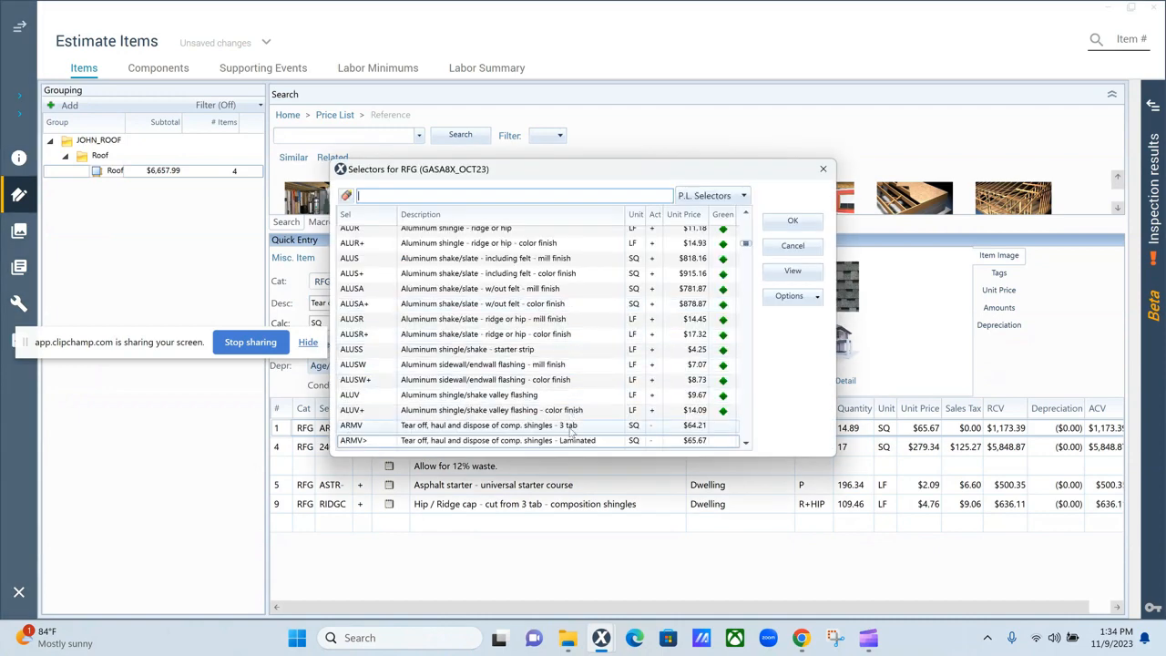
left_click(546, 424)
left_click(809, 226)
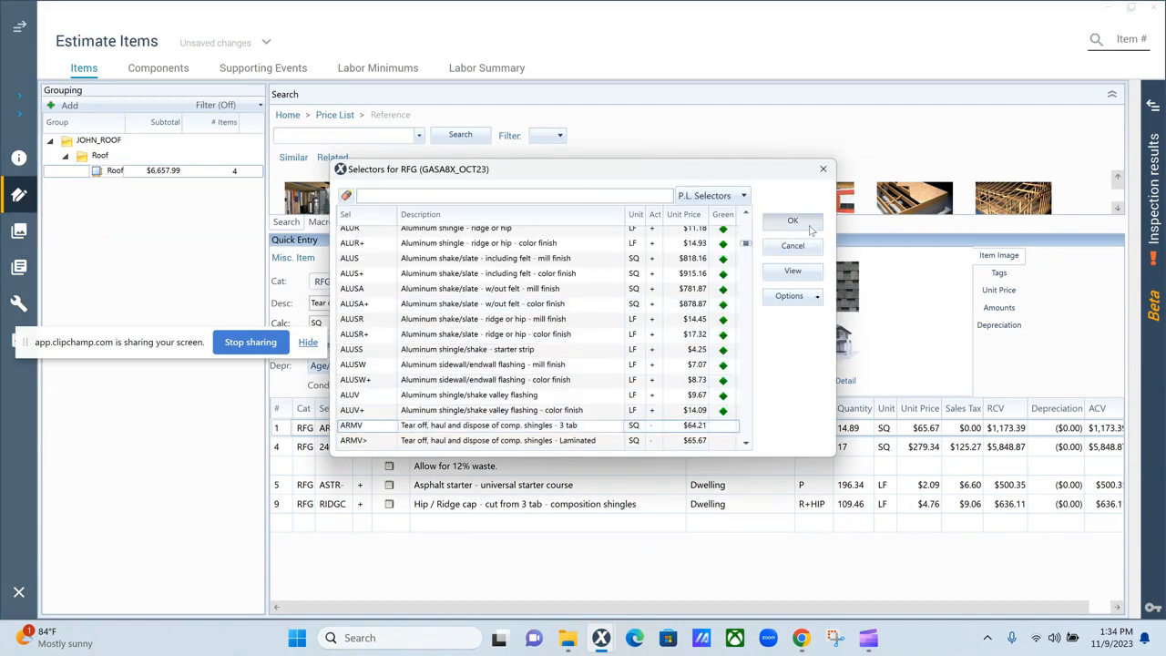
left_click(590, 257)
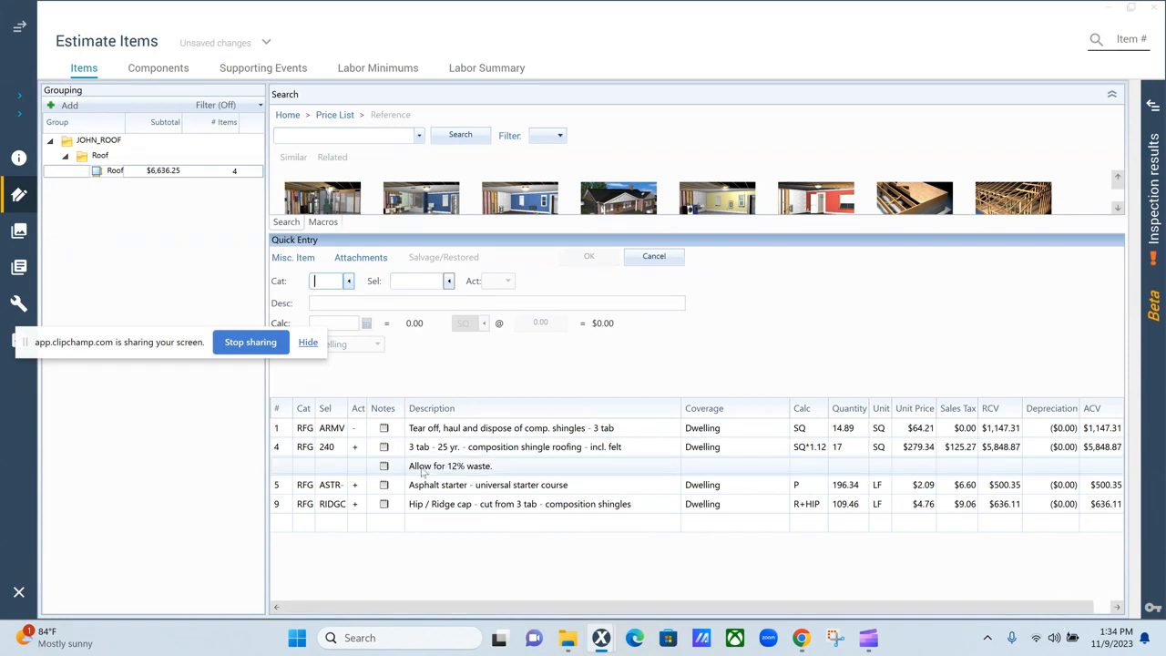
- Select all the roof estimate lines and start a global change to their depreciation
left_click(280, 429)
left_click(279, 506, "shift")
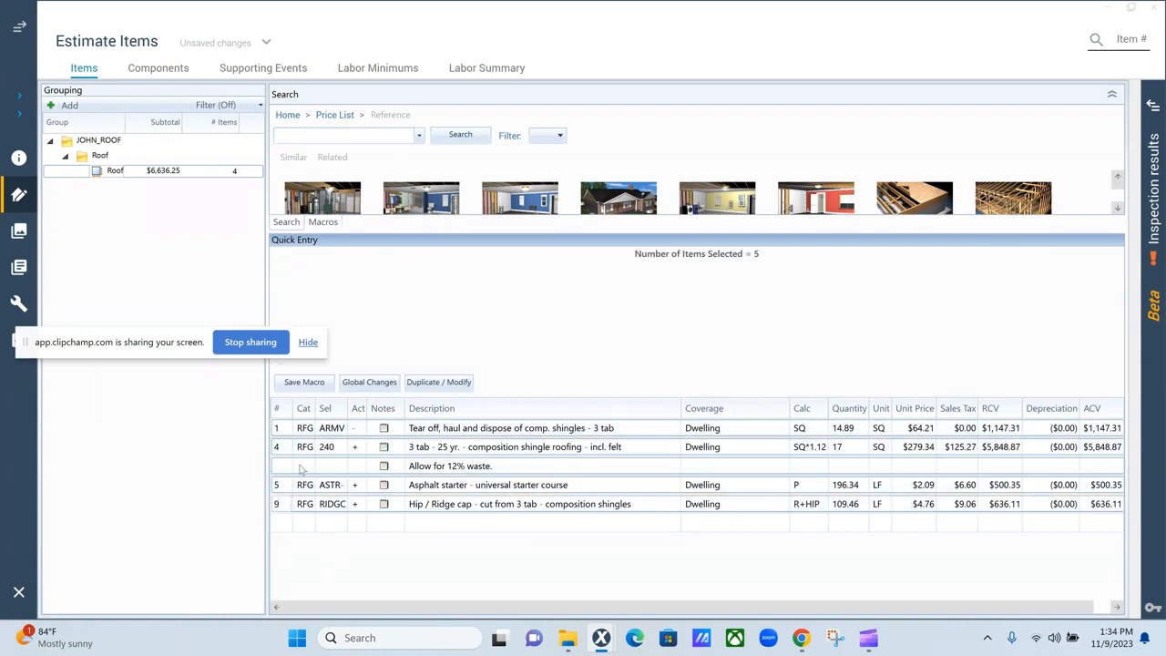
left_click(284, 431)
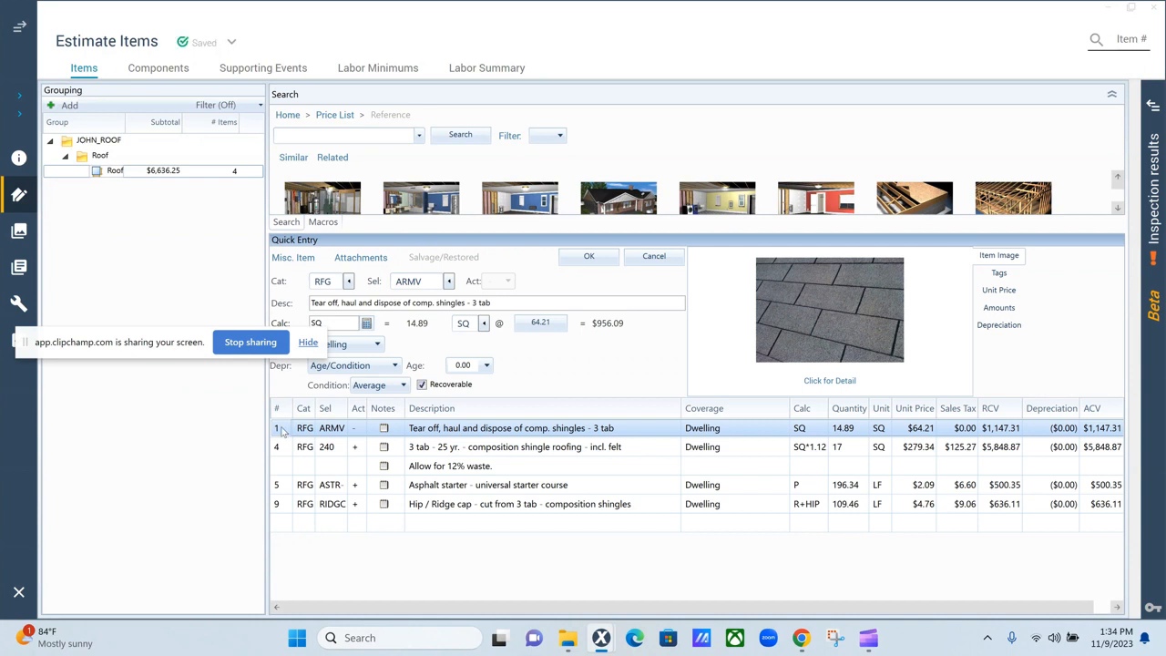
left_click(279, 509, "shift")
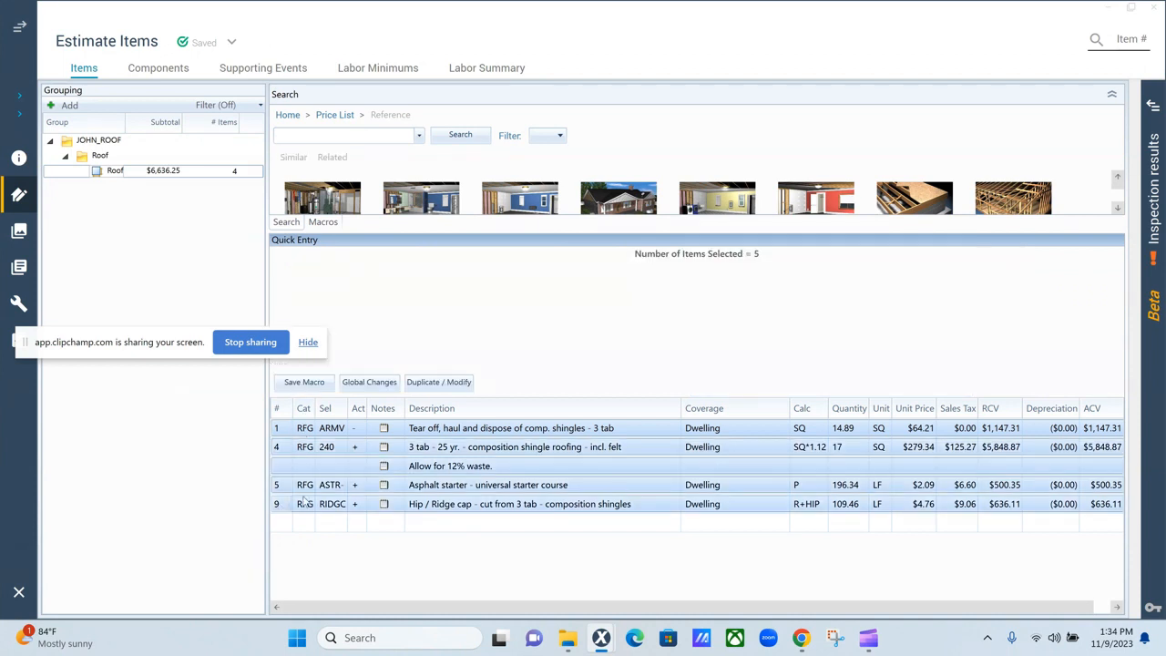
left_click(369, 381)
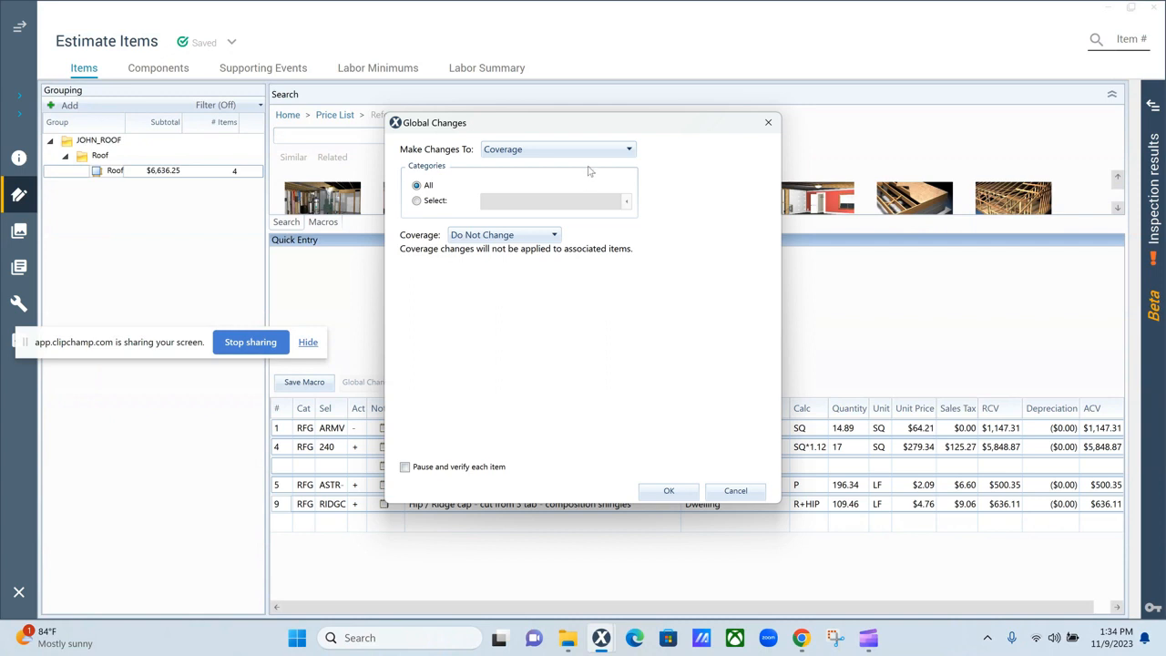
left_click(539, 151)
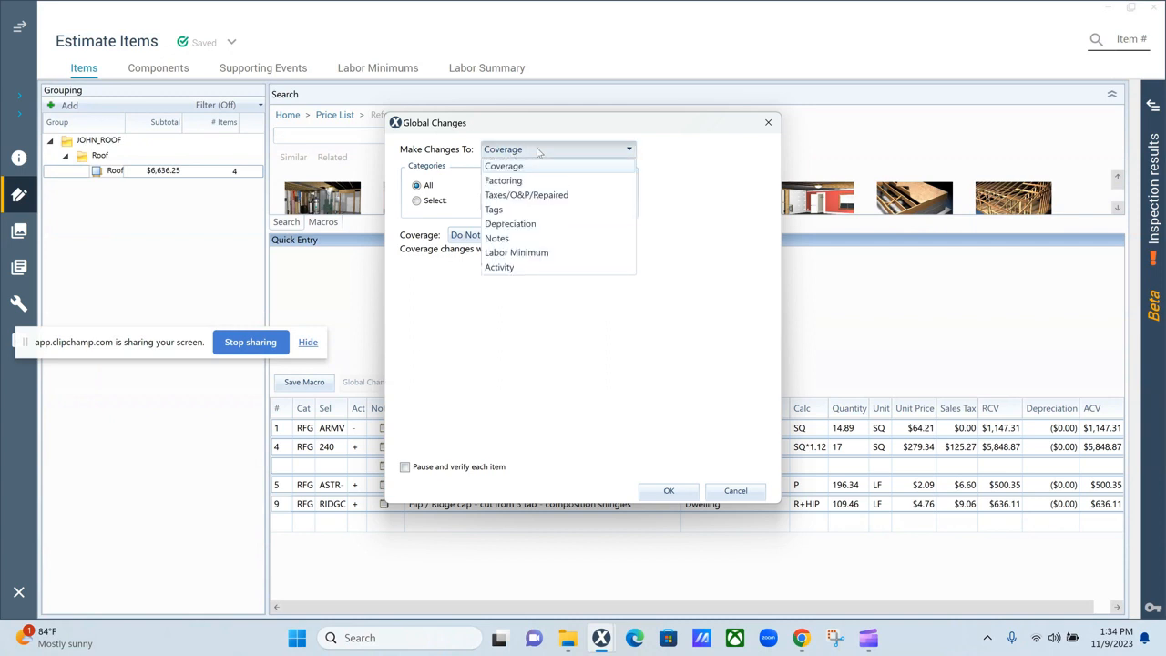
left_click(510, 224)
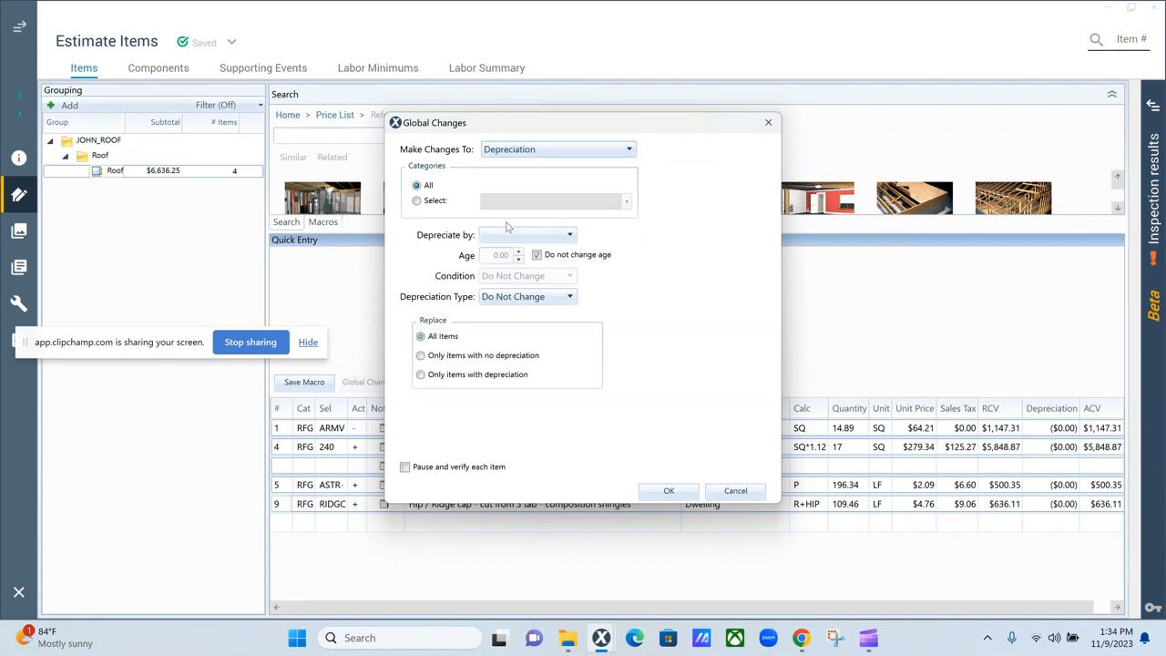
- Depreciate all categories by Age/Condition with an age of 10 and apply the global change to the selected items
left_click(520, 238)
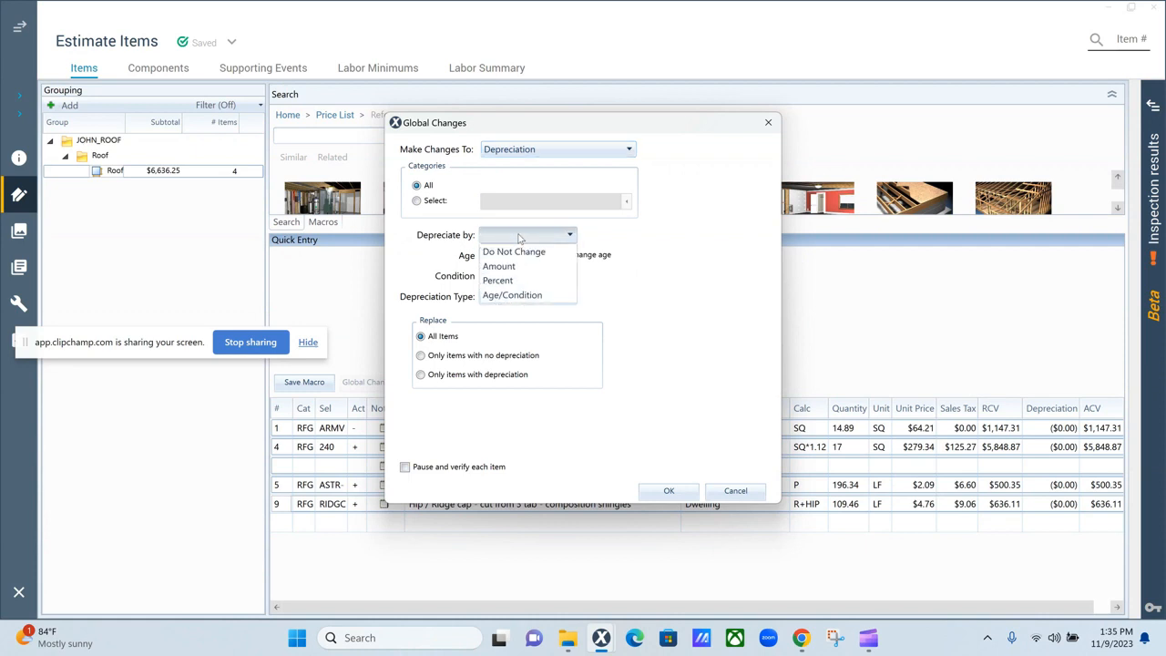
left_click(512, 295)
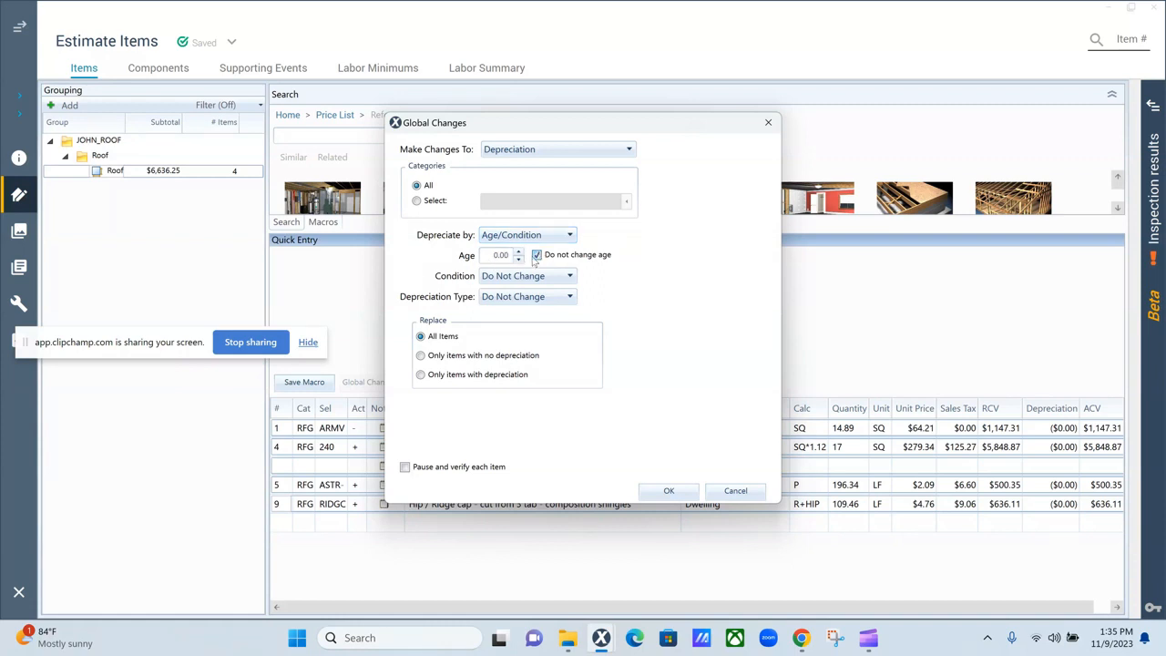
left_click(537, 255)
left_click(499, 258)
type("10")
left_click(668, 490)
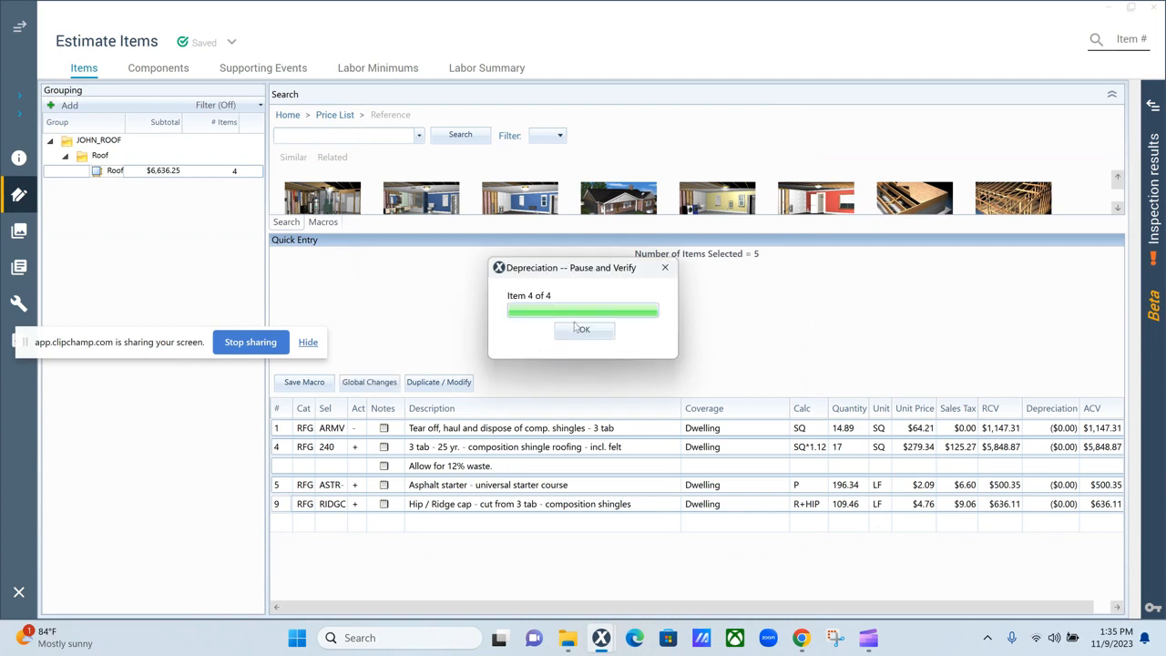
left_click(584, 332)
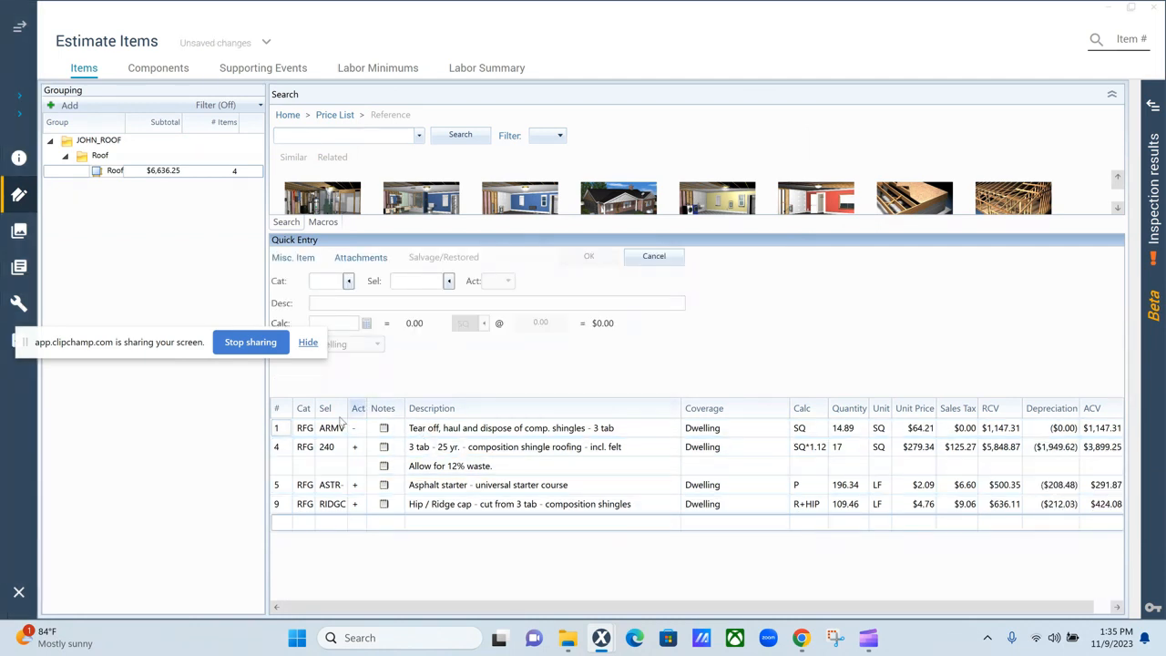
- Review the depreciation of the 3-tab tear-off line and the hip/ridge cap line
left_click(285, 435)
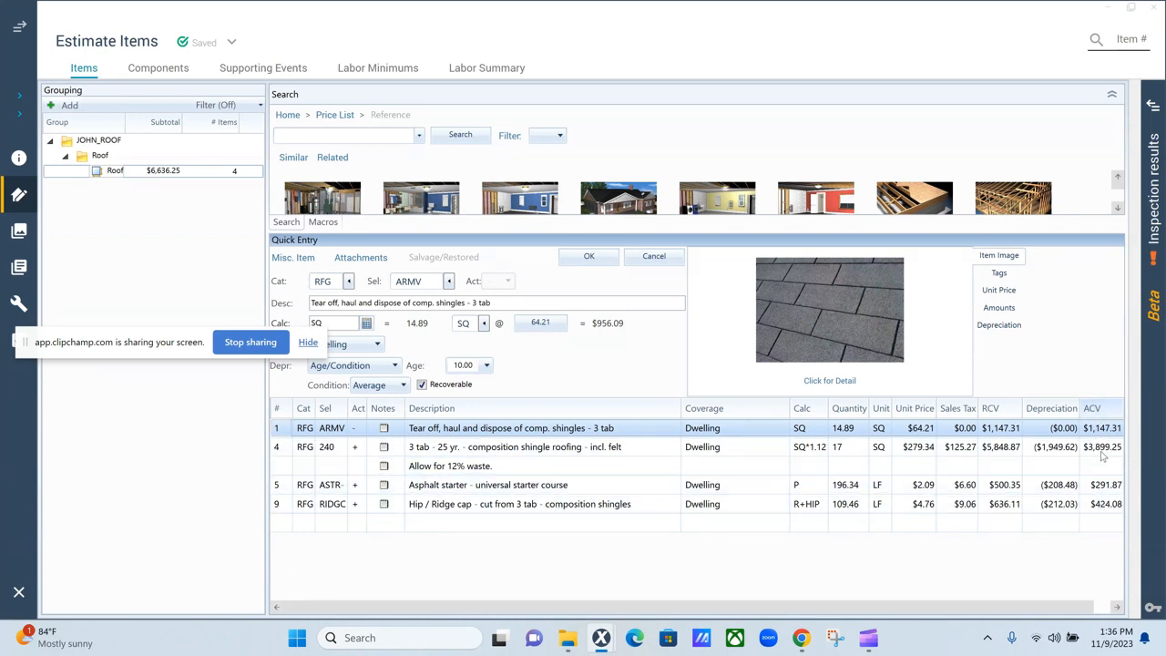
left_click(1102, 508)
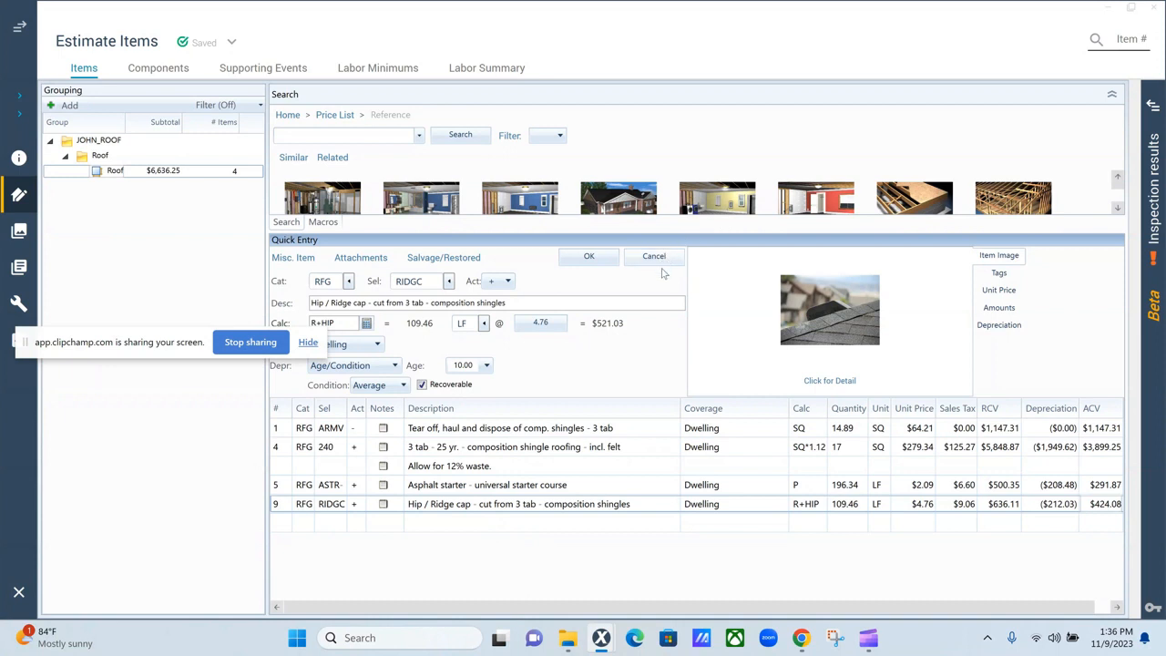
- Try selectors 300 and 240 under category RFG in a new line item, and discard the entry
left_click(277, 526)
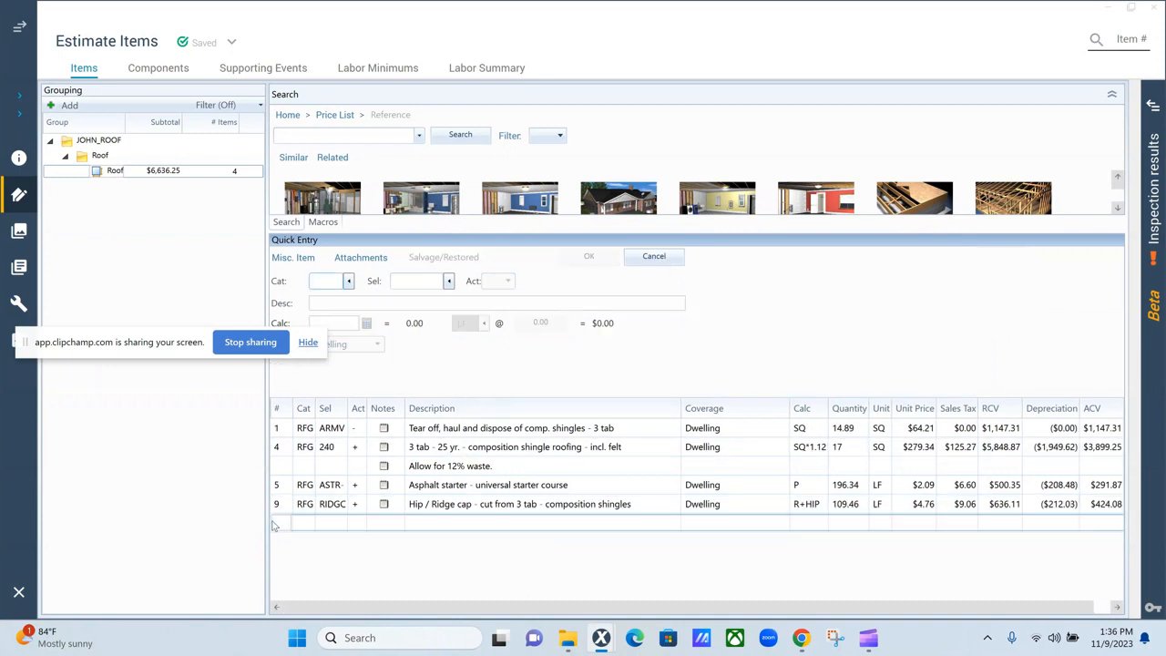
type("RFG")
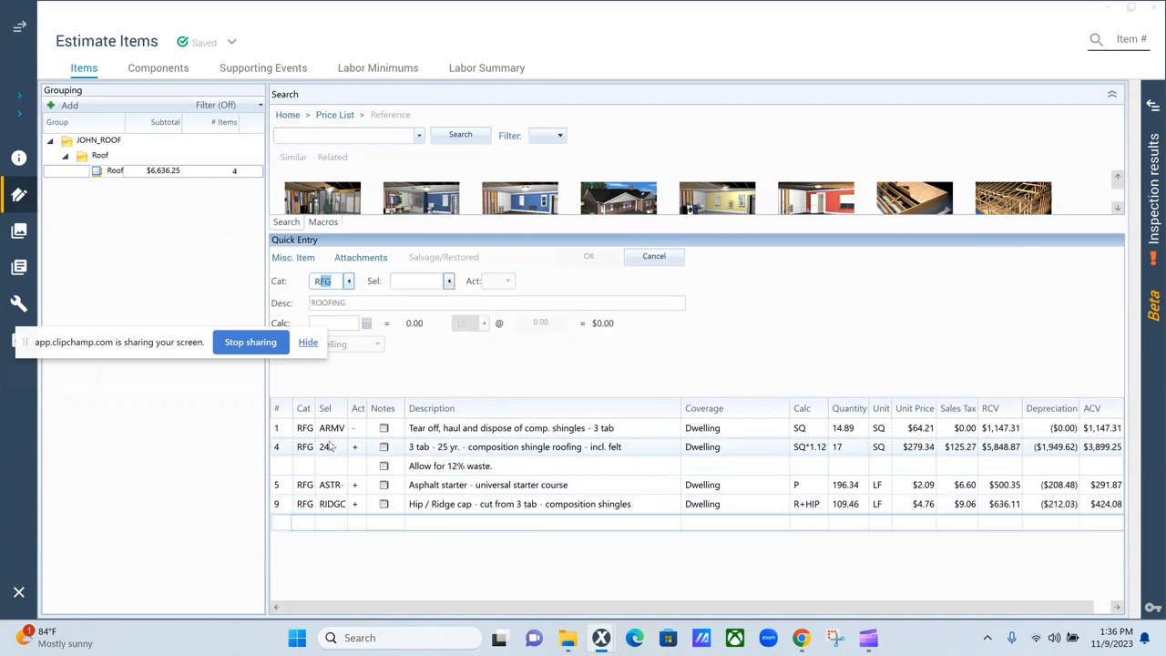
key("Tab")
type("300")
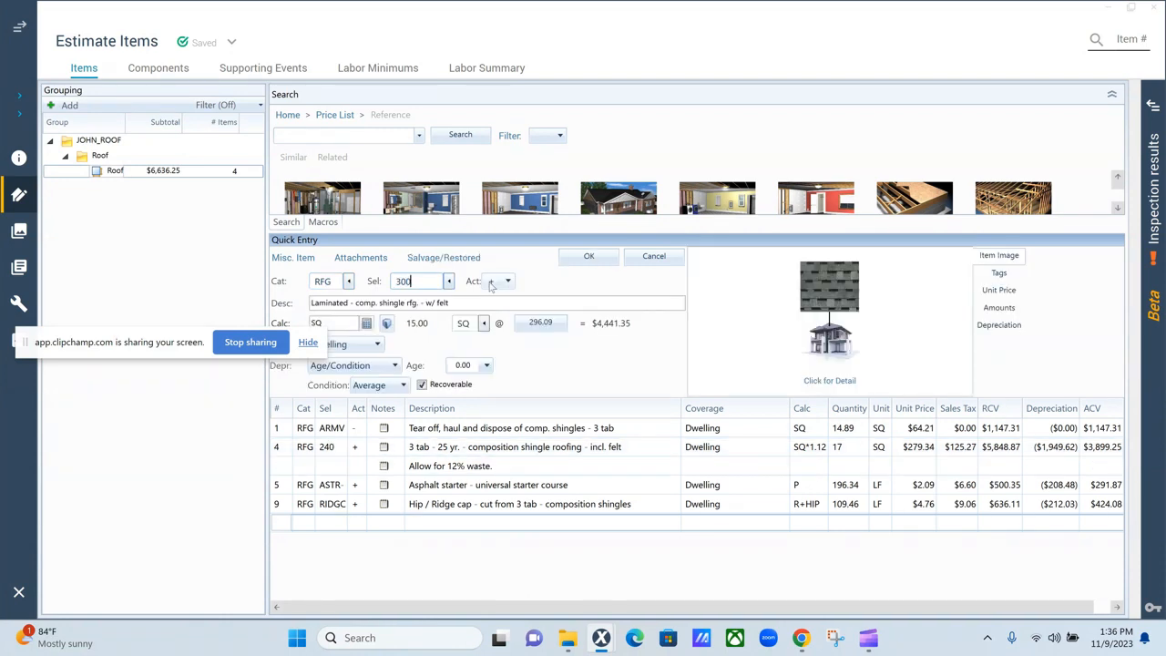
key("BackSpace")
key("BackSpace")
key("BackSpace")
type("240")
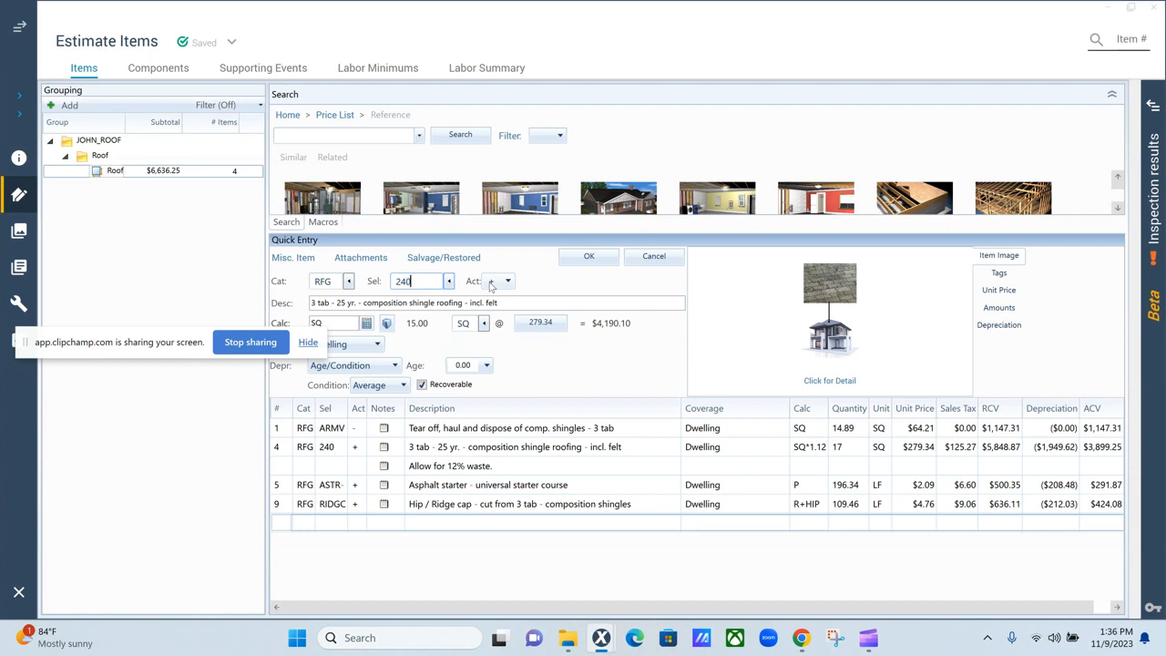
key("BackSpace")
key("BackSpace")
key("BackSpace")
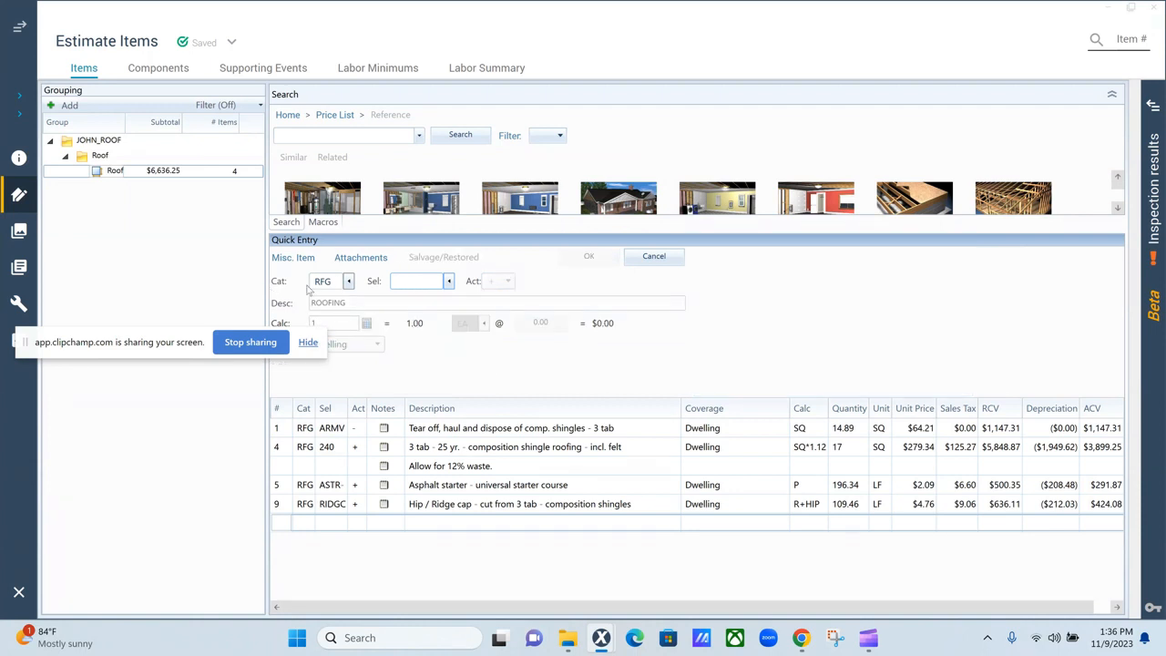
left_click(362, 134)
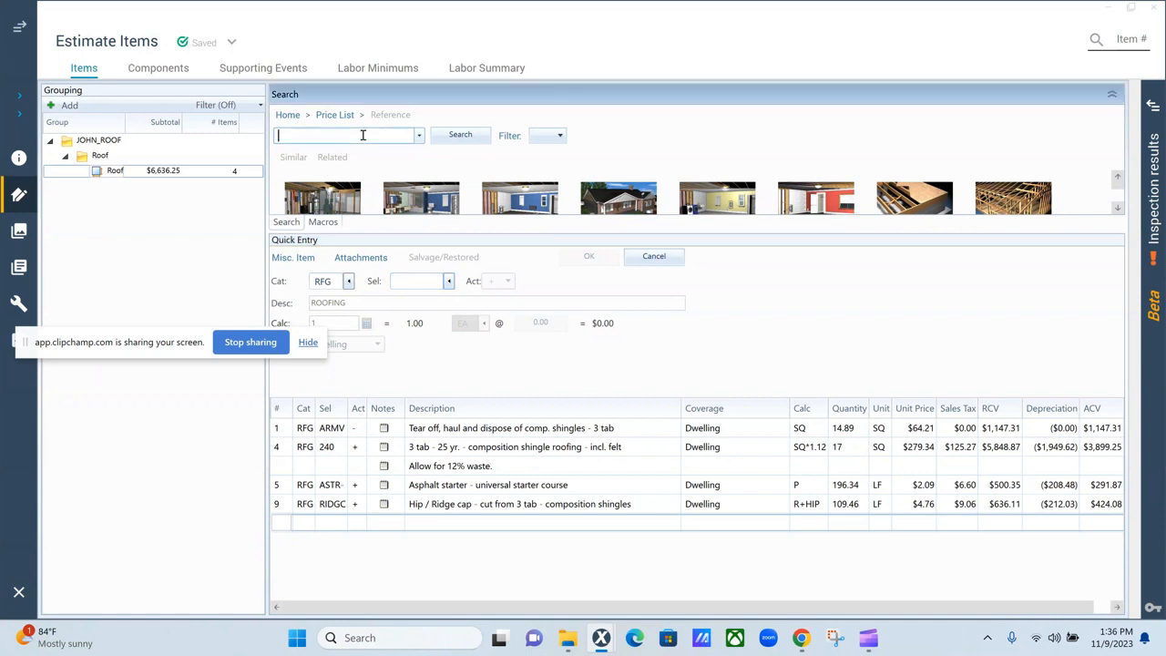
left_click(641, 258)
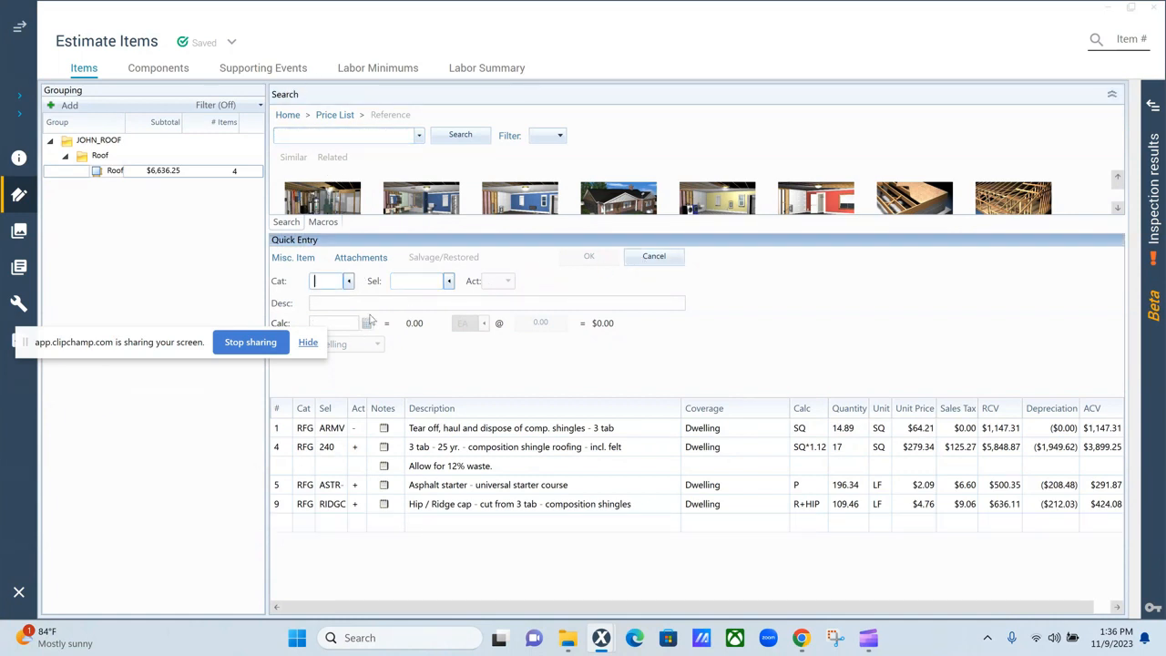